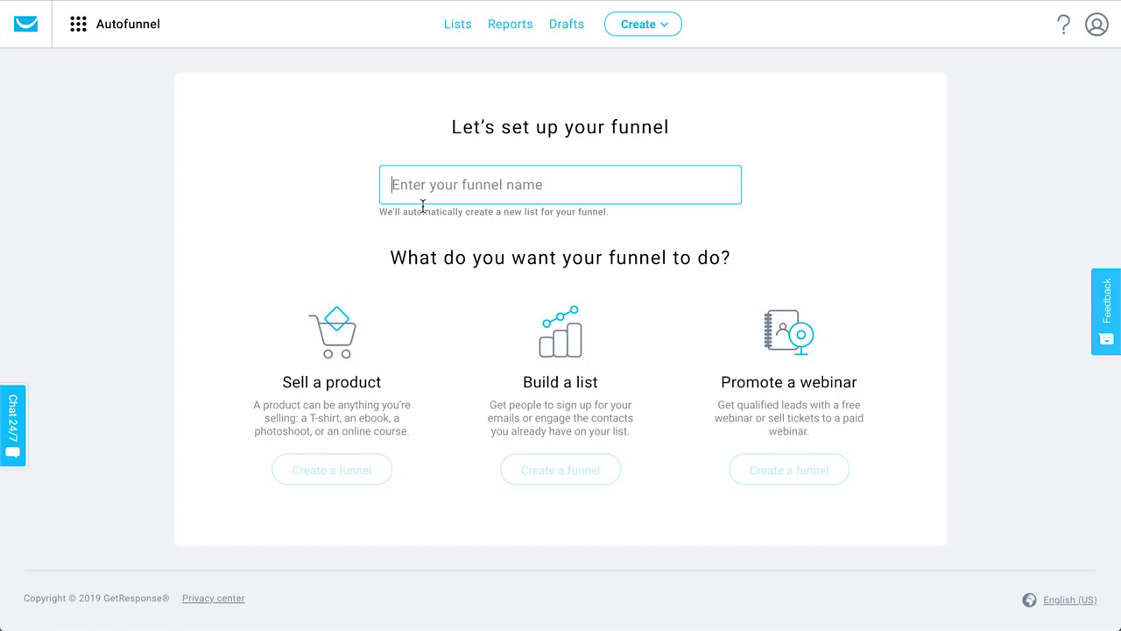
# Name the funnel "30 Day bootcamp" and create it as a full sales funnel for selling a product.
pyautogui.write('30 Day Bo')
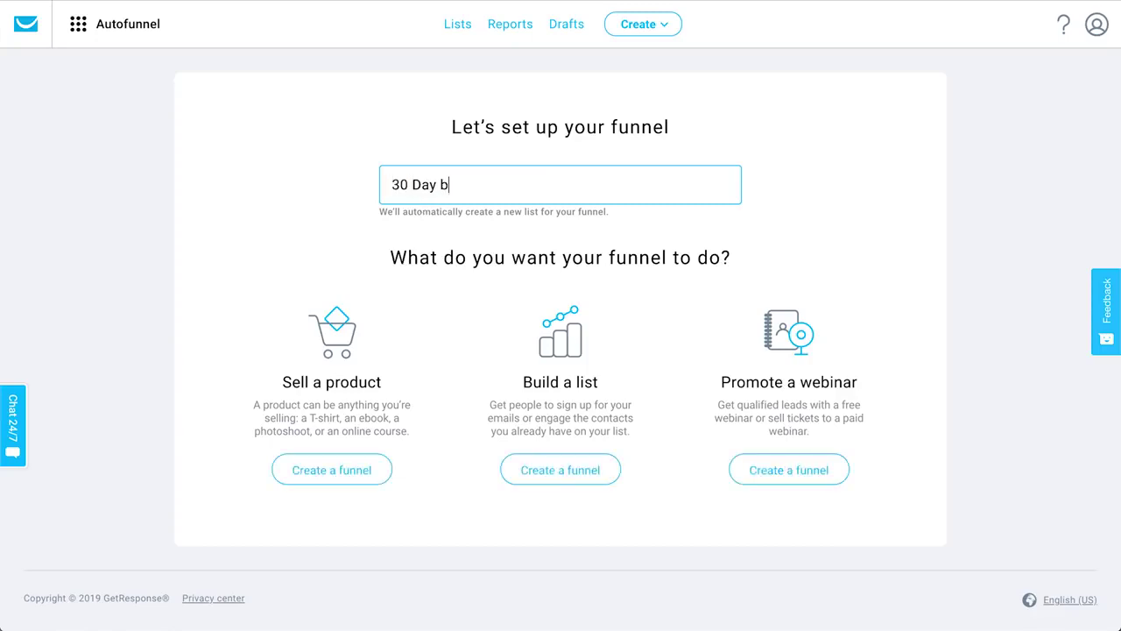
pyautogui.write('otcamp')
pyautogui.click(348, 473)
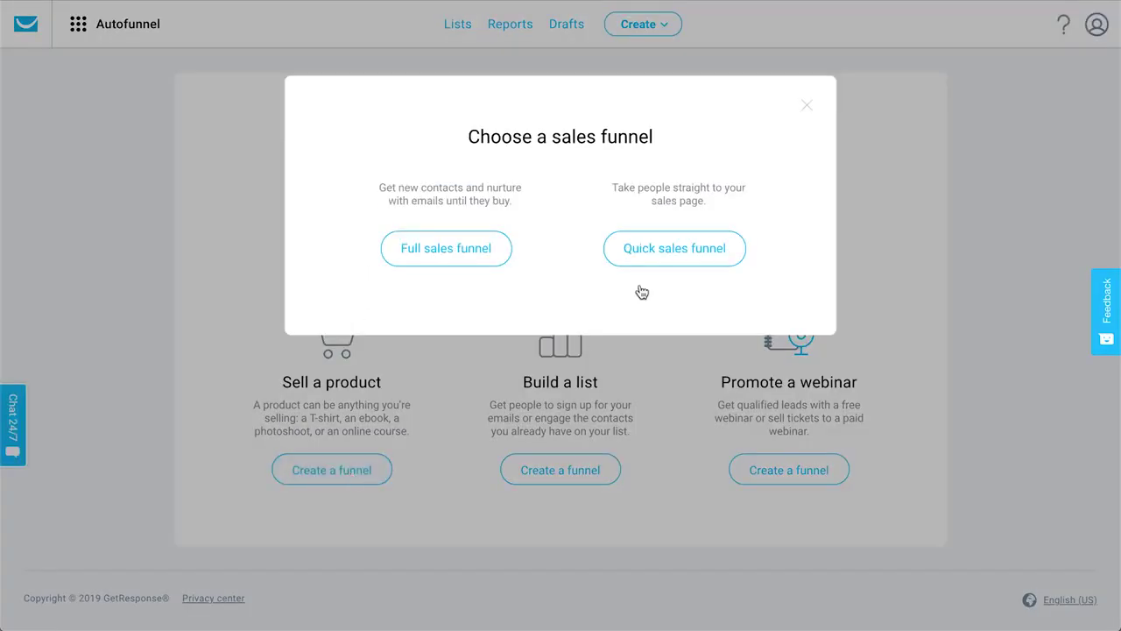
pyautogui.click(458, 251)
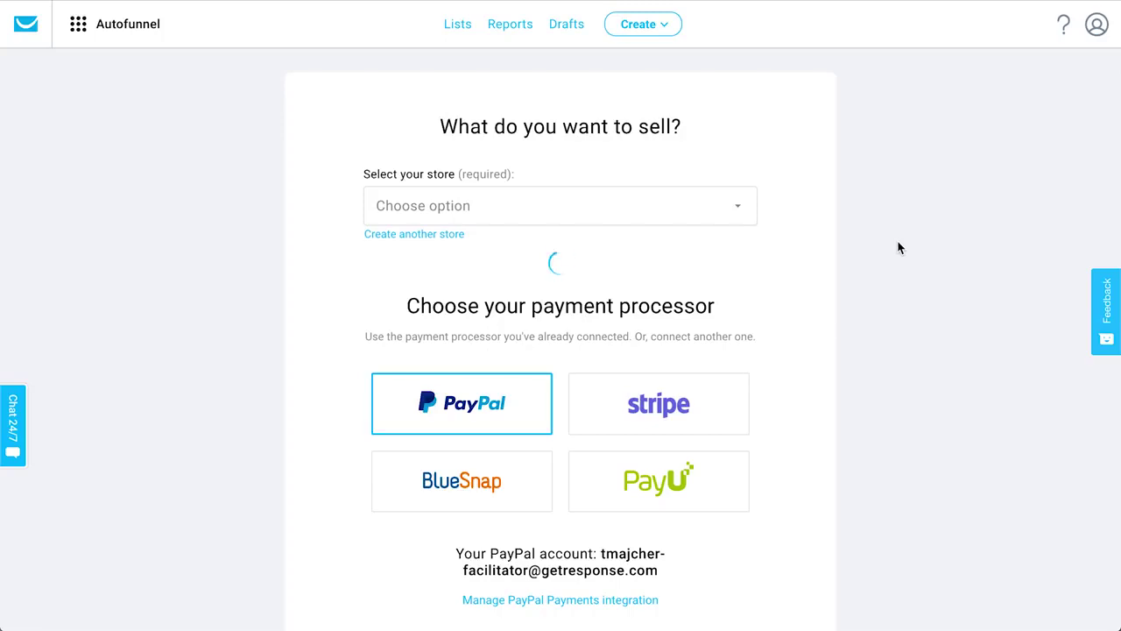
# Start creating another store for the funnel.
pyautogui.click(418, 235)
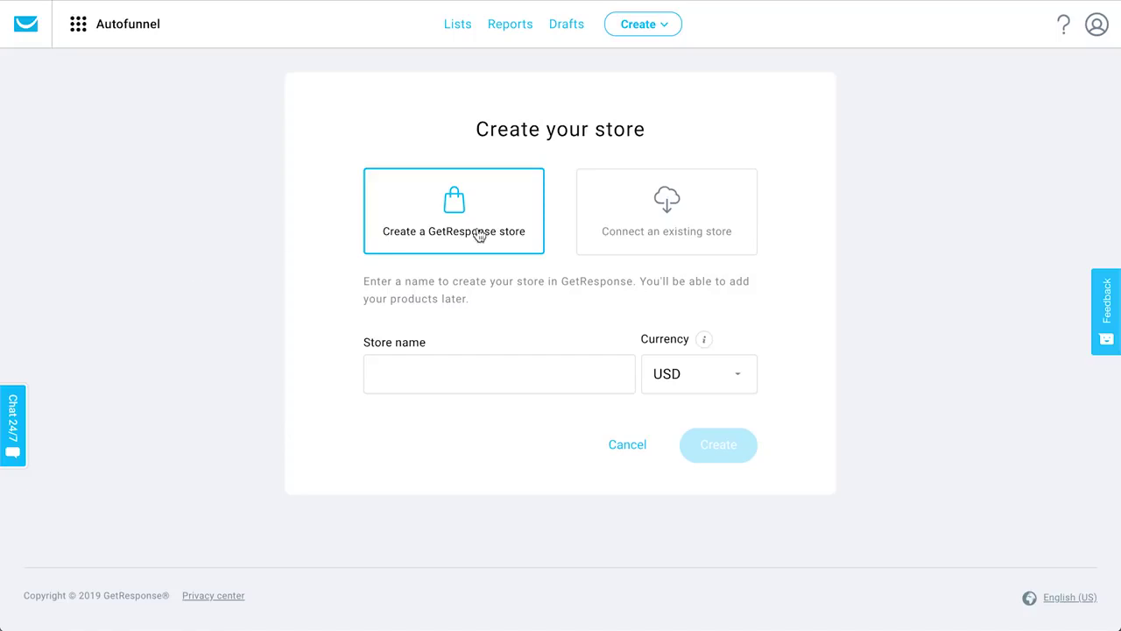
pyautogui.click(664, 242)
pyautogui.scroll(-2, 979, 369)
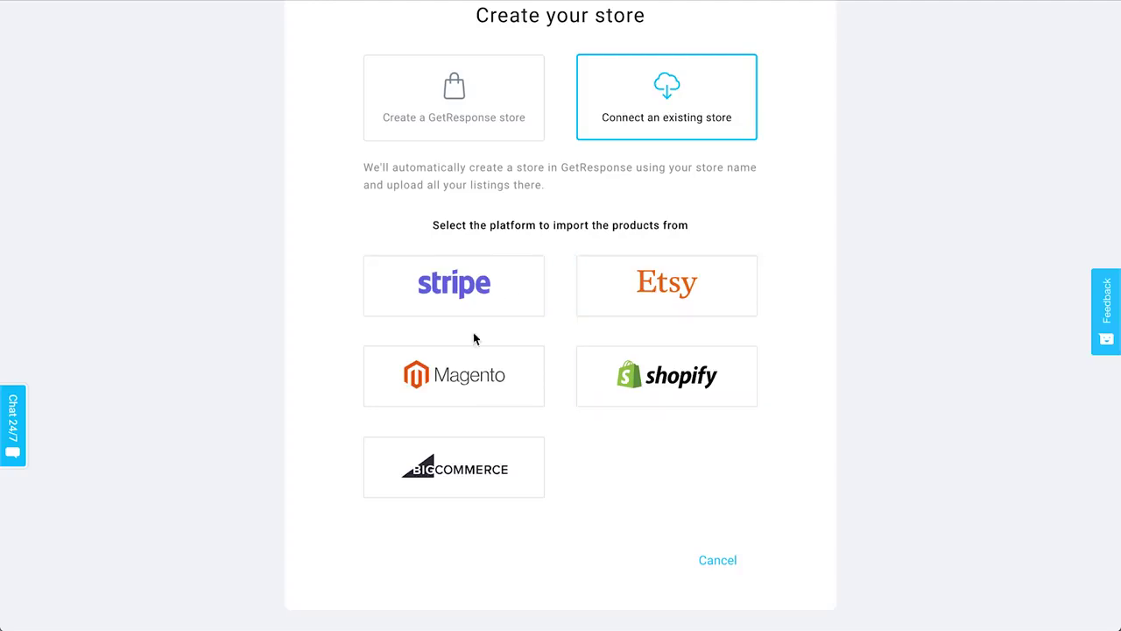
pyautogui.scroll(1, 796, 396)
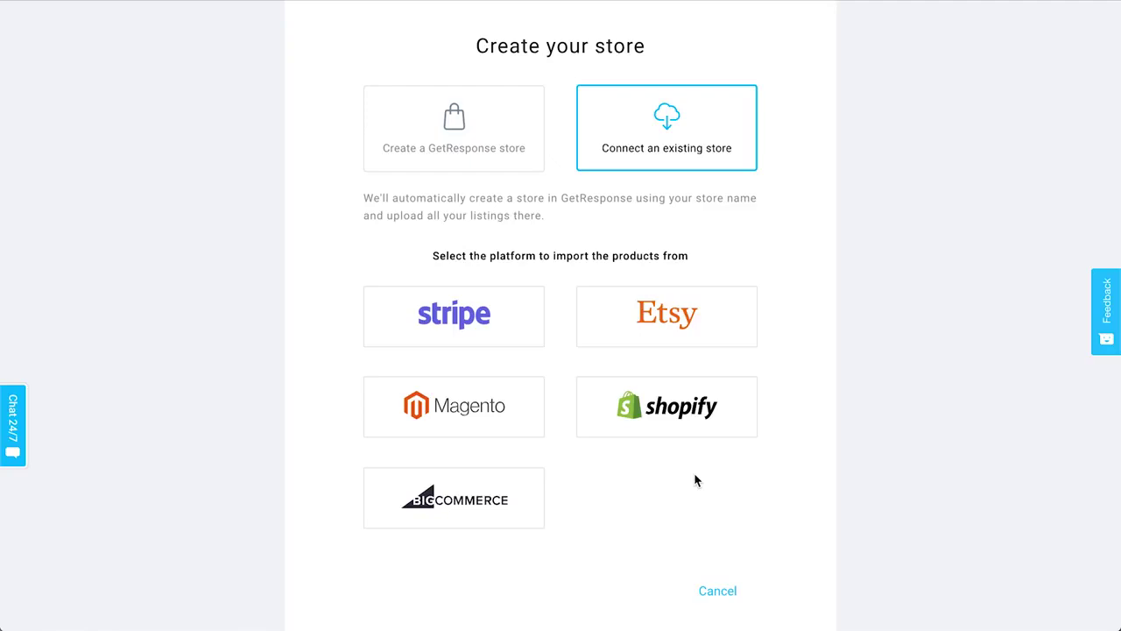
pyautogui.click(490, 161)
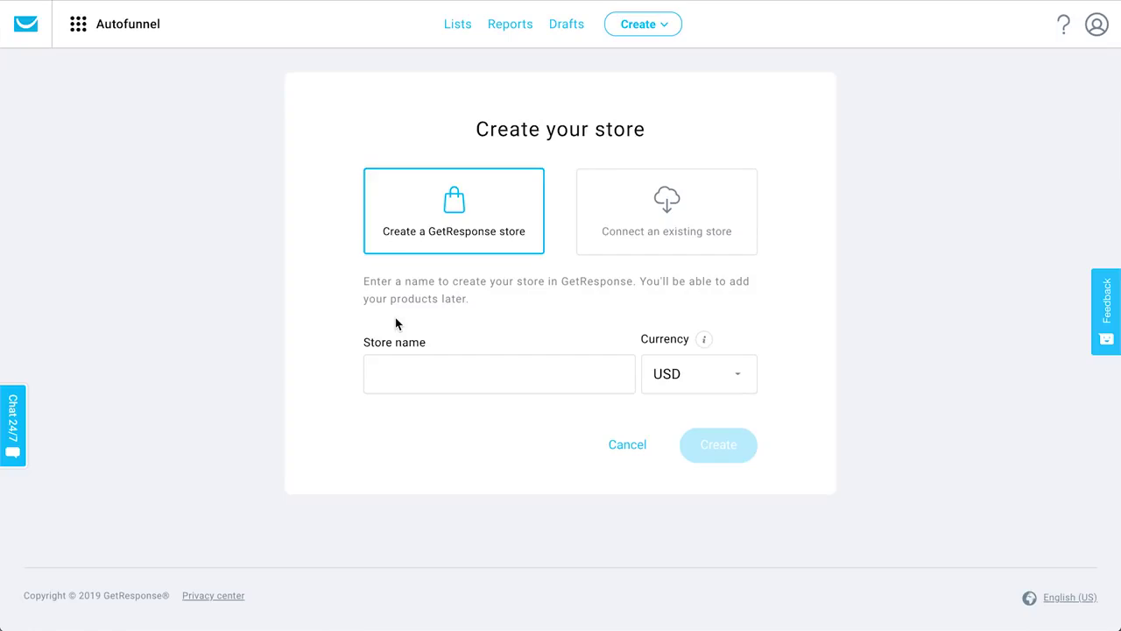
# Create a GetResponse store named "Bootcamp" with USD as its currency.
pyautogui.click(401, 375)
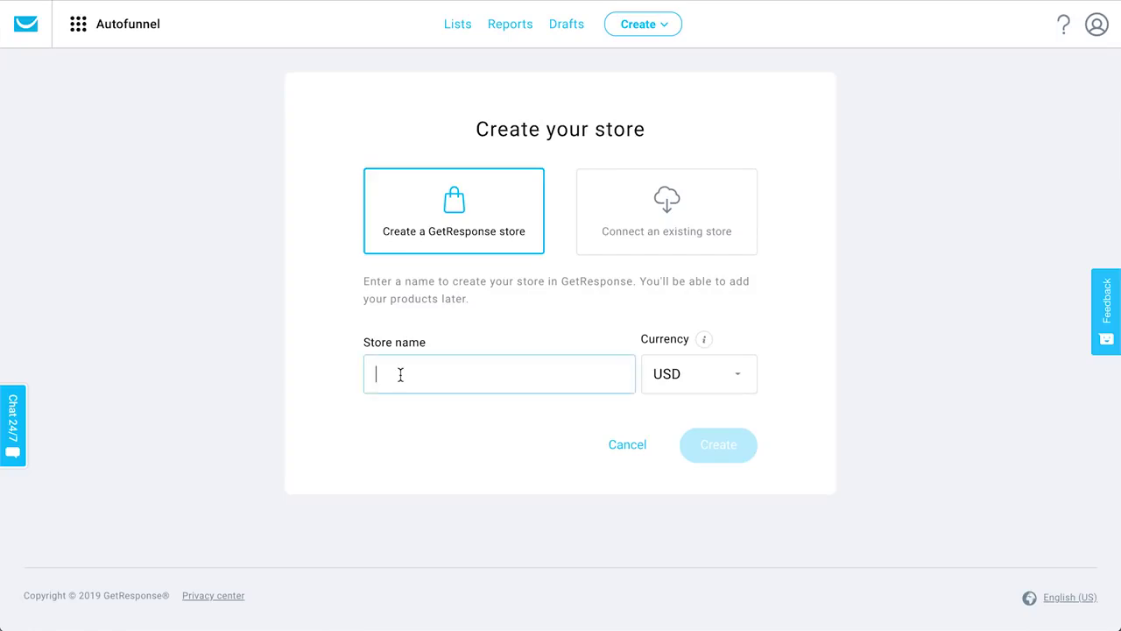
pyautogui.write('Bootcamp')
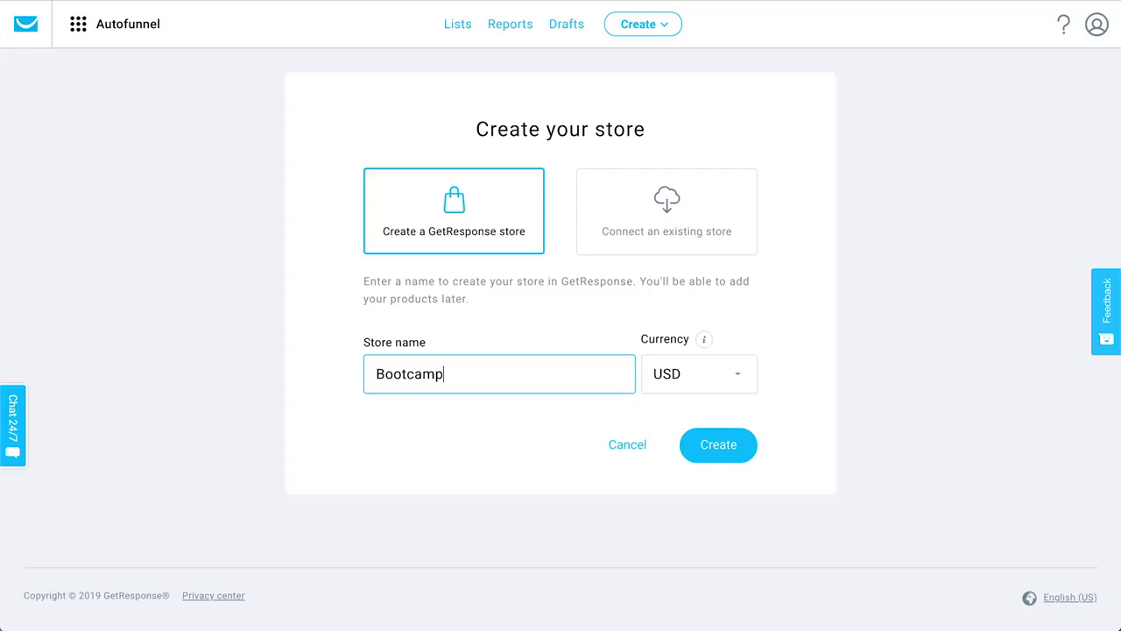
pyautogui.click(723, 462)
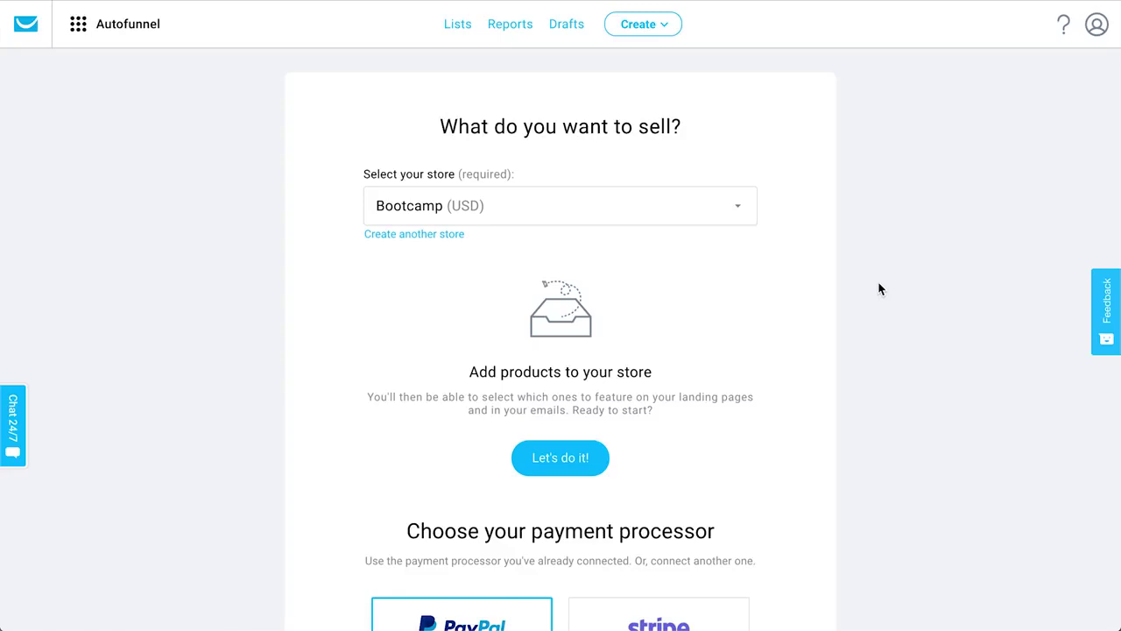
# Start adding a product to the Bootcamp store and set its type to Online course.
pyautogui.scroll(-1, 880, 280)
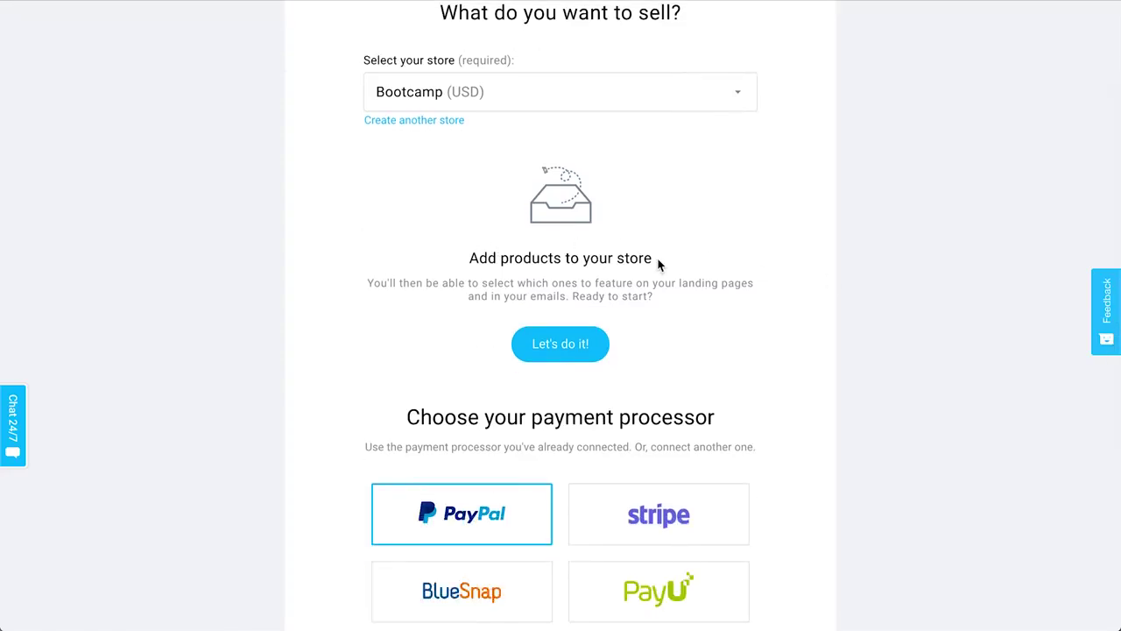
pyautogui.click(569, 347)
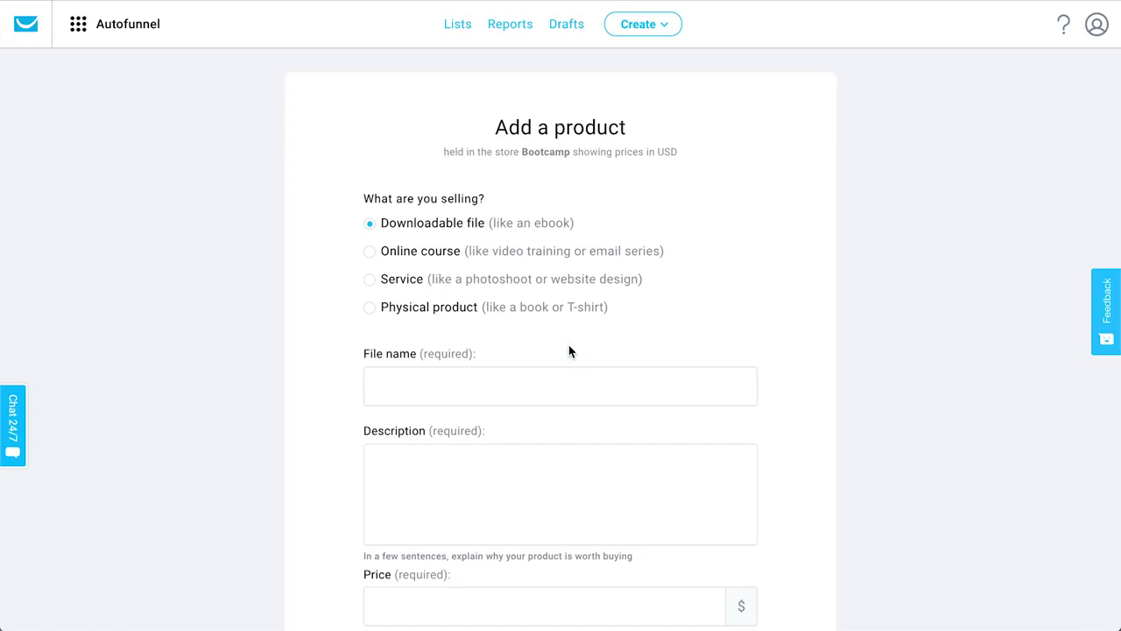
pyautogui.scroll(-1, 568, 350)
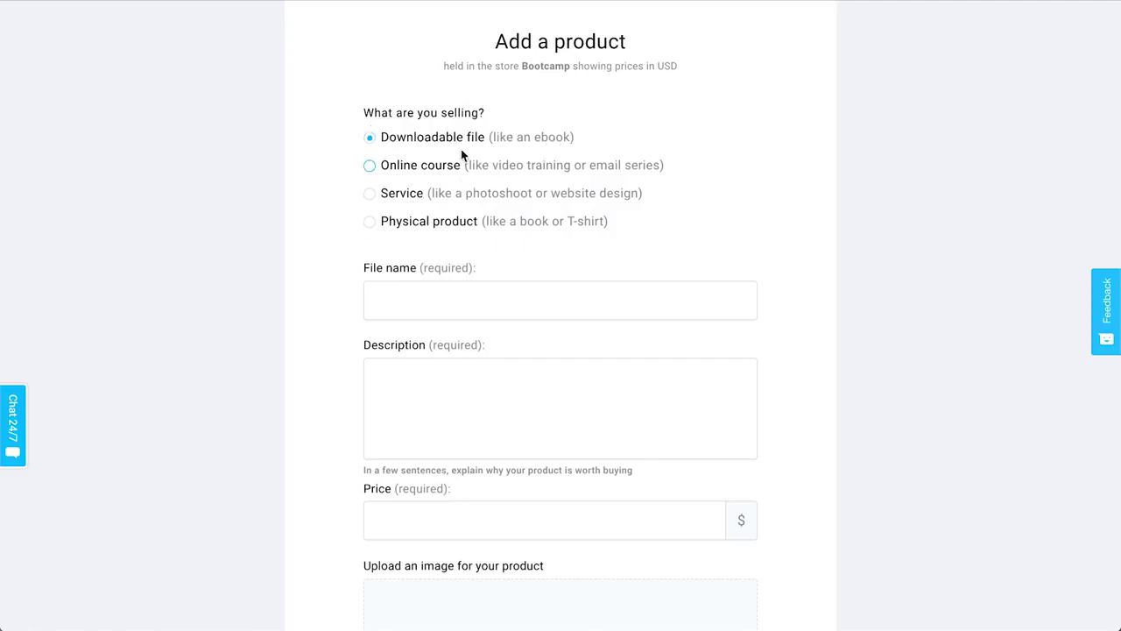
pyautogui.click(408, 172)
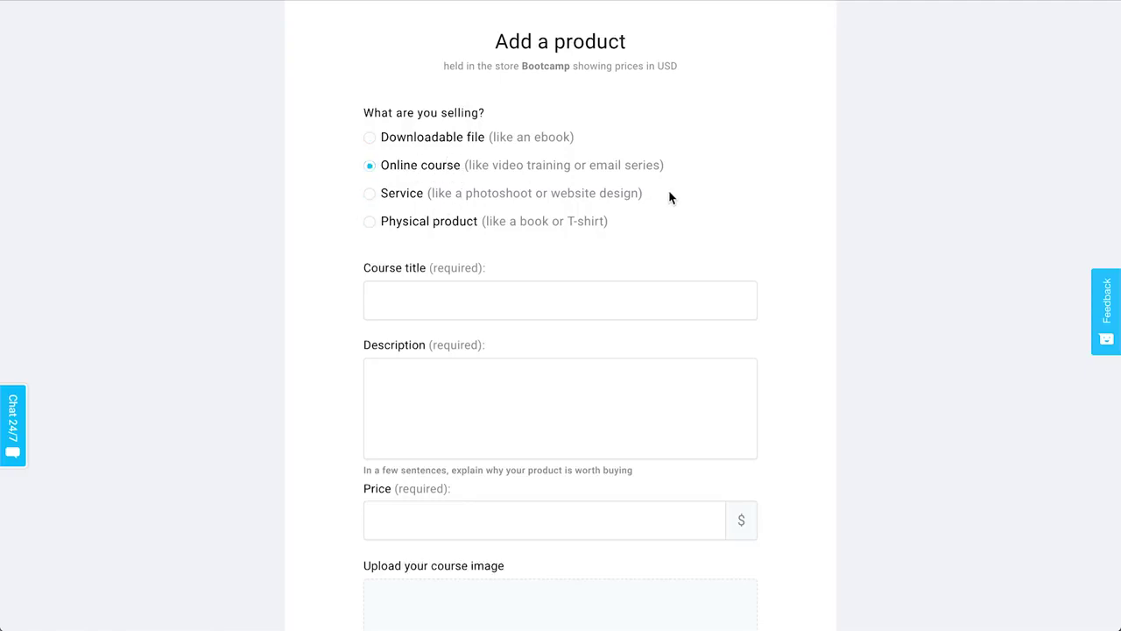
# Enter "30 Day Bootcamp" as the course title.
pyautogui.scroll(-1, 856, 206)
pyautogui.scroll(1, 857, 206)
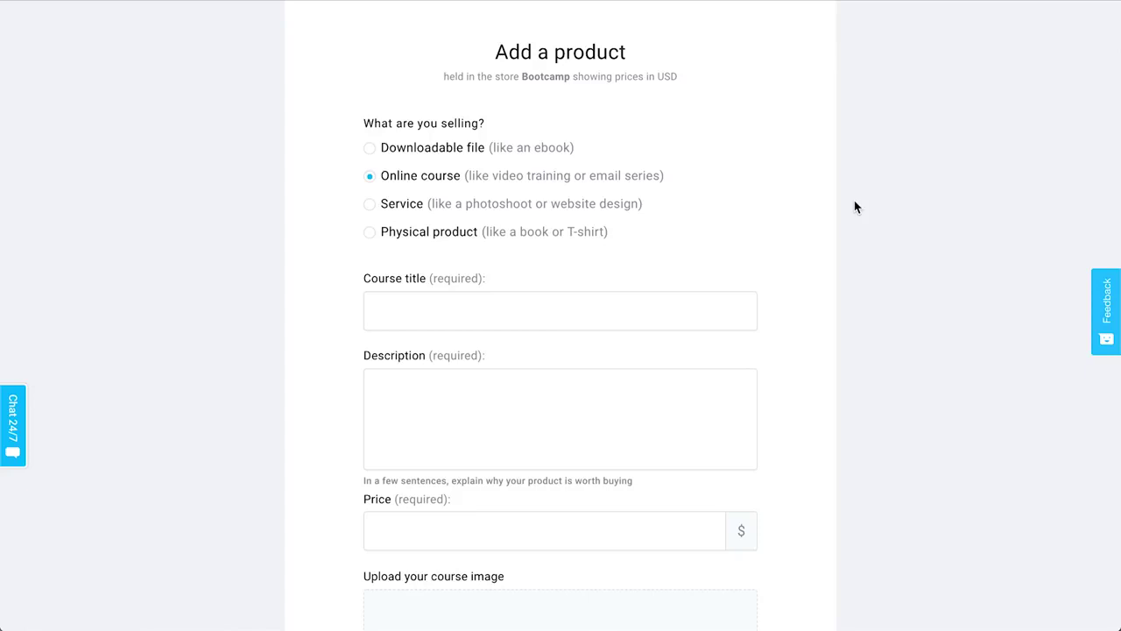
pyautogui.click(593, 310)
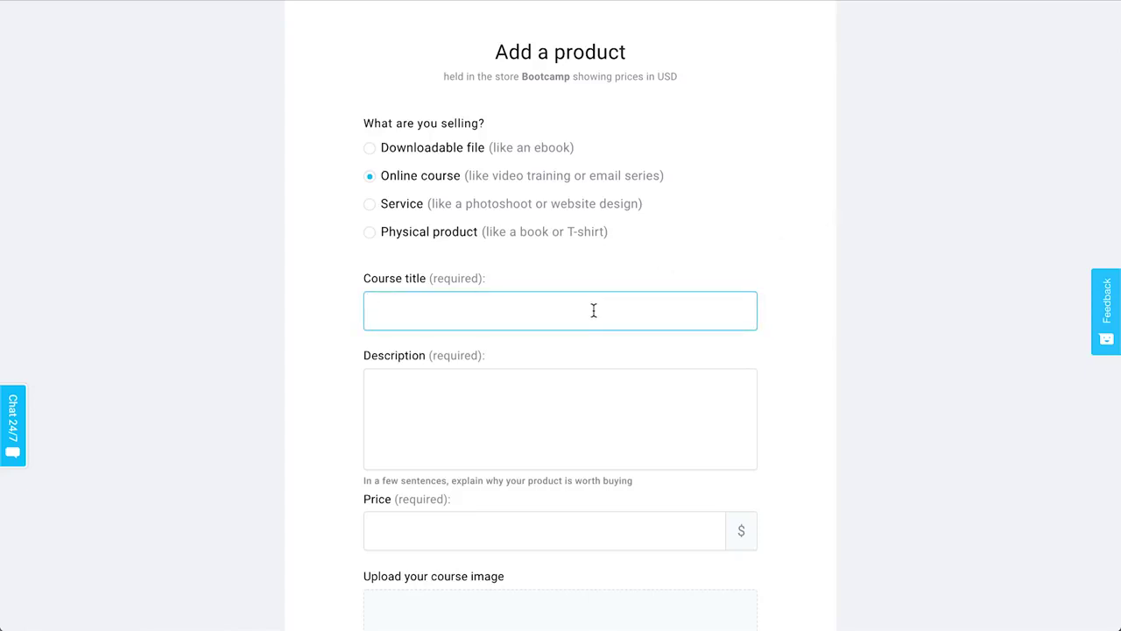
pyautogui.scroll(-2, 593, 310)
pyautogui.scroll(-1, 753, 232)
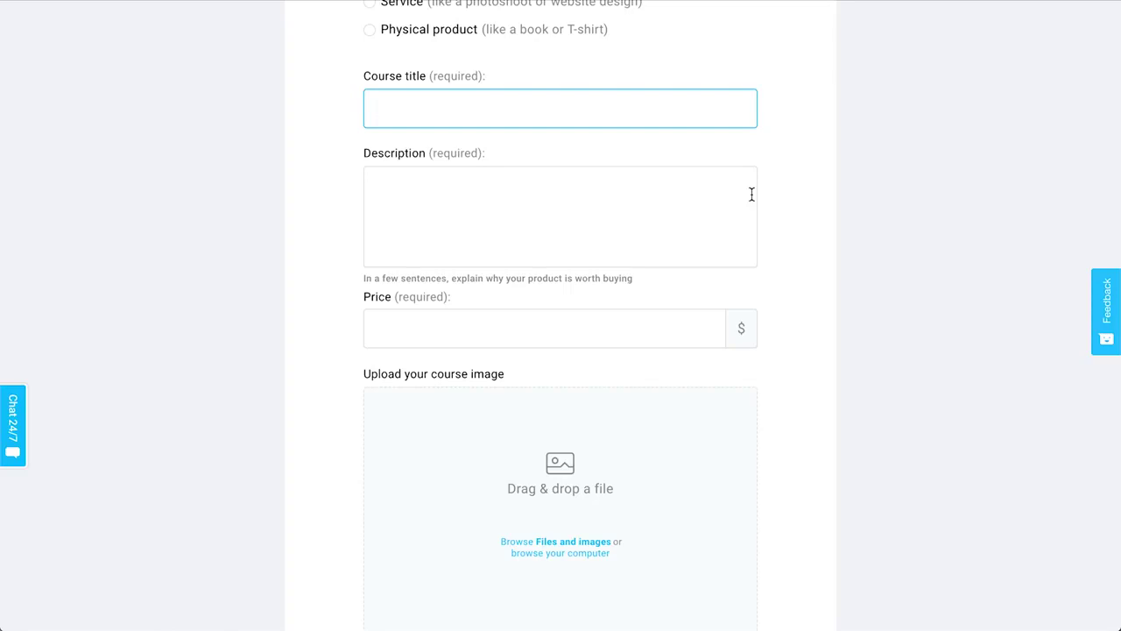
pyautogui.write('30 Day Bootcamp')
# Copy "Personalized, one-on-one online training sessions." from the other open application into the course description, without trailing blank lines.
pyautogui.click(608, 228)
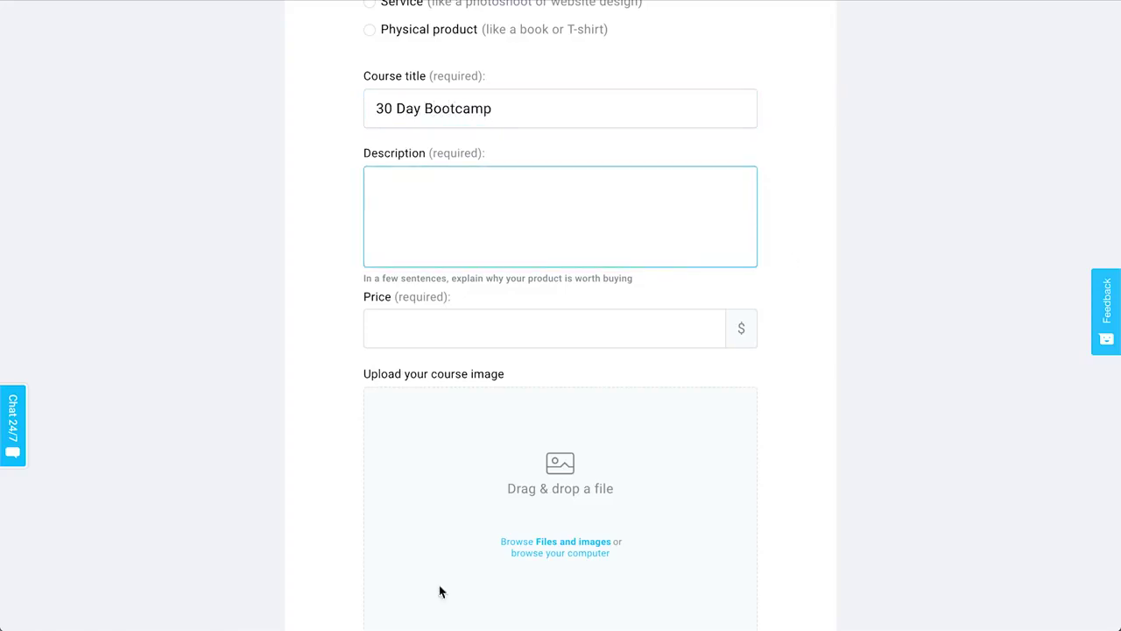
pyautogui.press('super+Tab')
pyautogui.doubleClick(464, 99)
pyautogui.tripleClick(464, 99)
pyautogui.press('super+c')
pyautogui.press('super+Tab')
pyautogui.press('super+v')
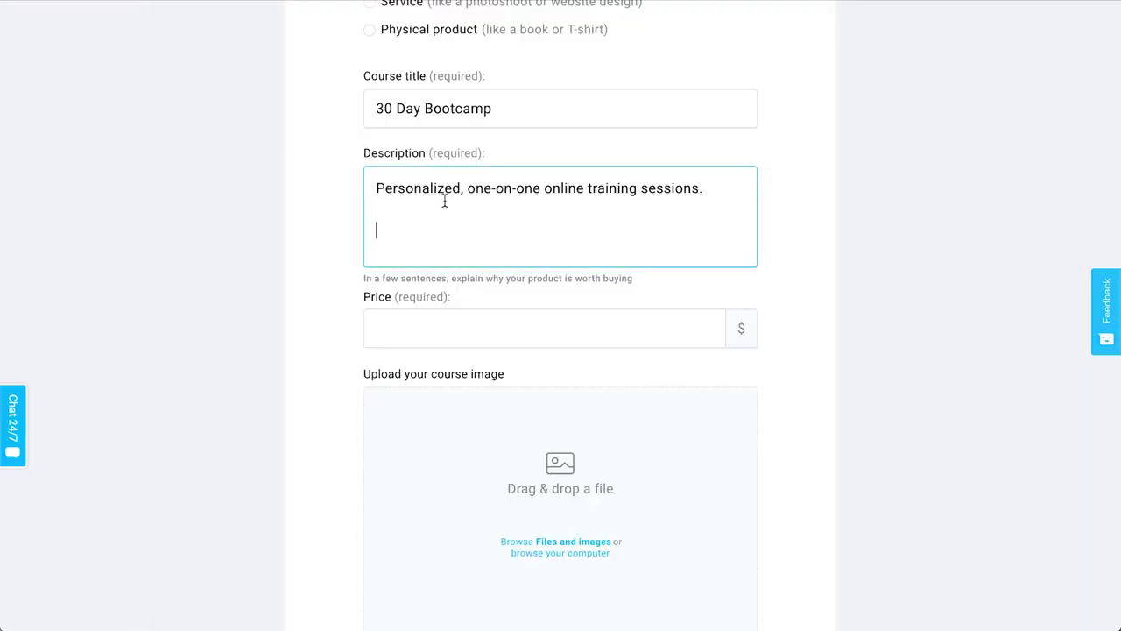
pyautogui.press('BackSpace')
pyautogui.press('BackSpace')
# Set the course price to 250.00 dollars.
pyautogui.scroll(-1, 648, 141)
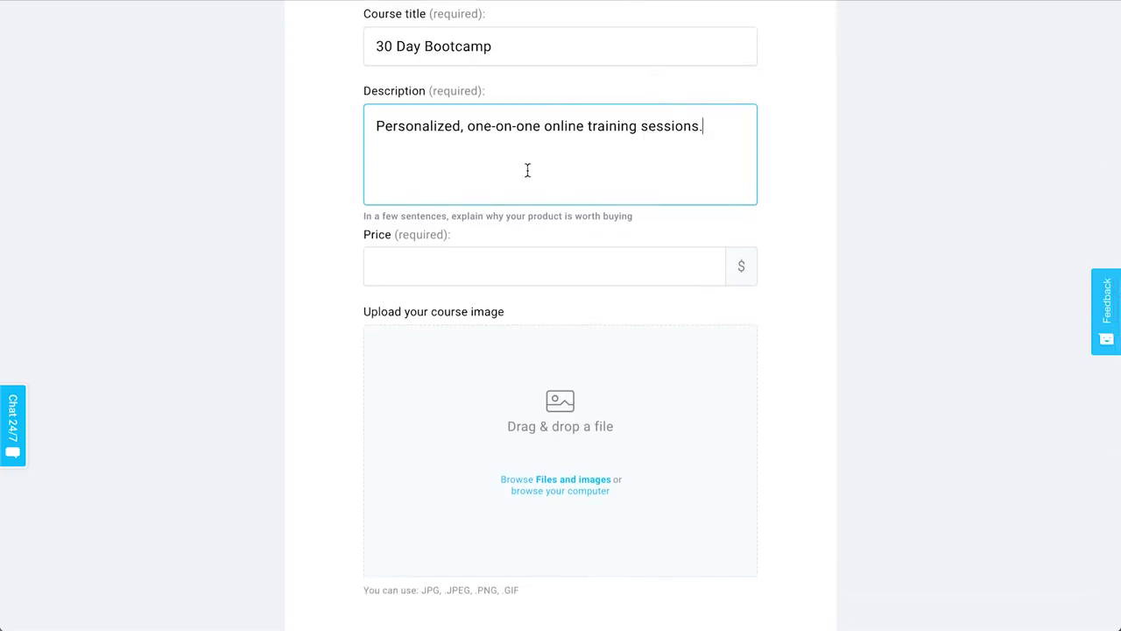
pyautogui.scroll(-3, 542, 409)
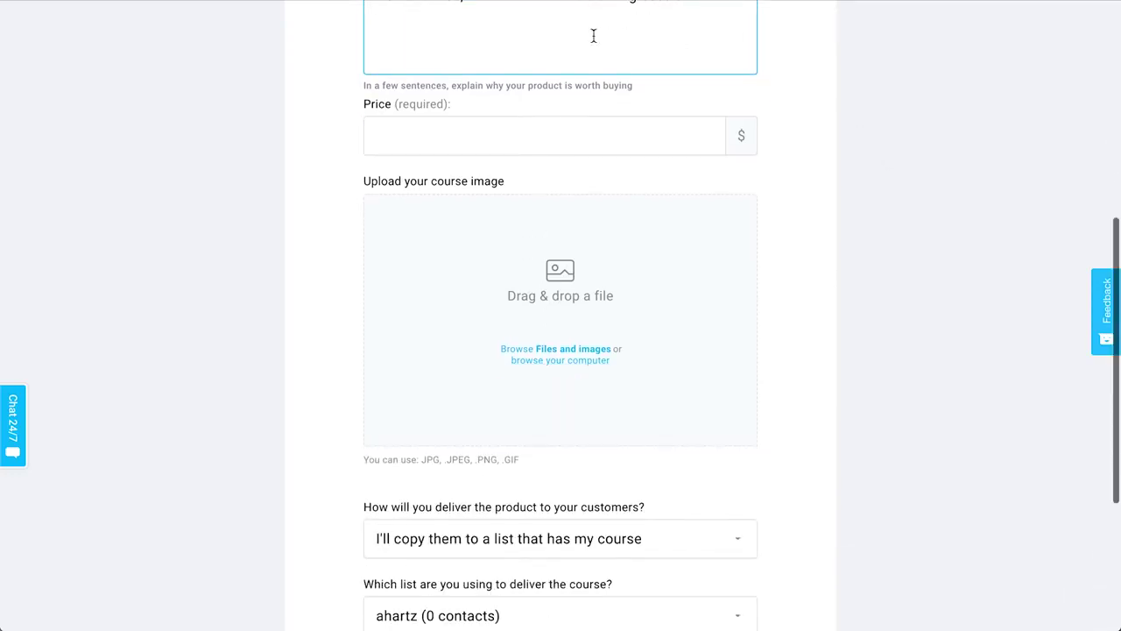
pyautogui.click(561, 132)
pyautogui.write('250.00')
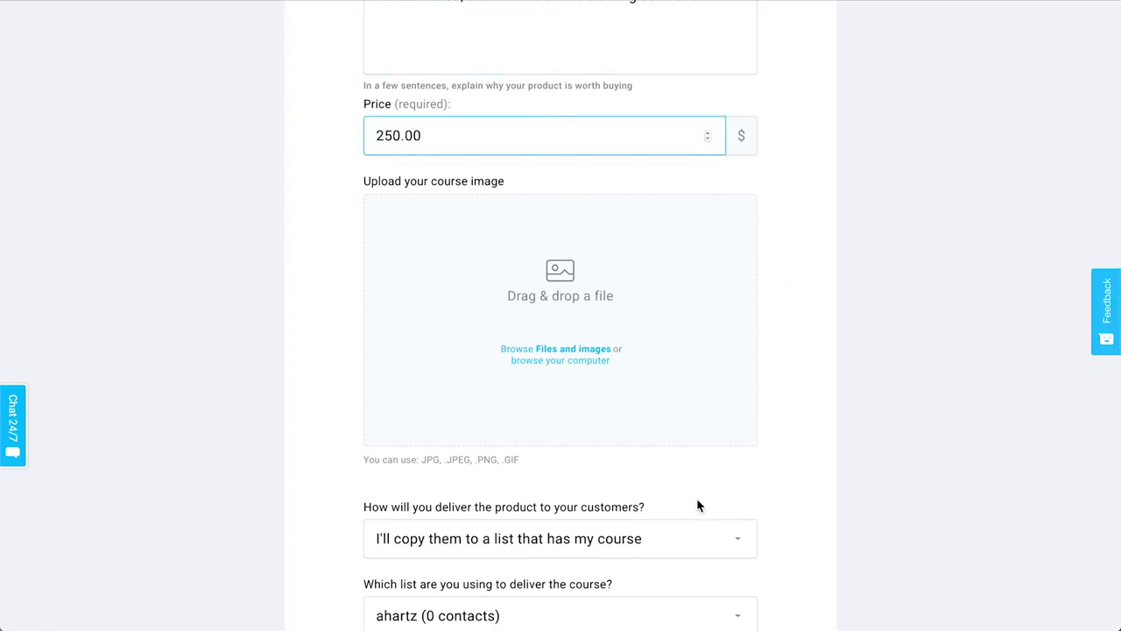
pyautogui.click(819, 394)
# Upload Bootcamp.jpg from the Desktop as the course image, enlarge it slightly within the crop and confirm.
pyautogui.scroll(-3, 806, 395)
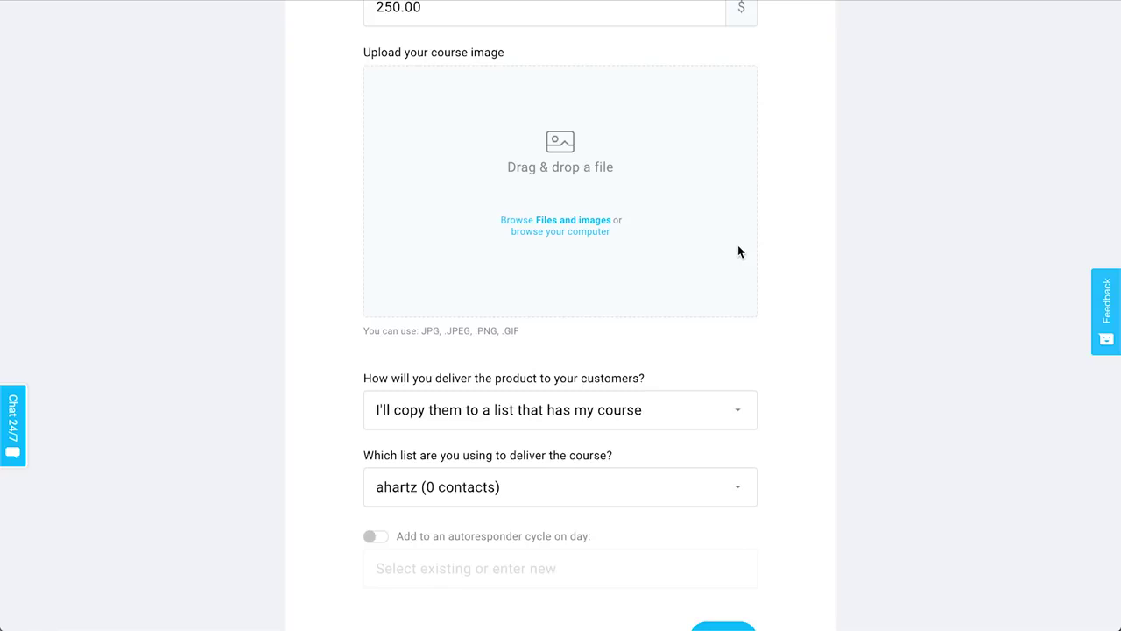
pyautogui.click(577, 233)
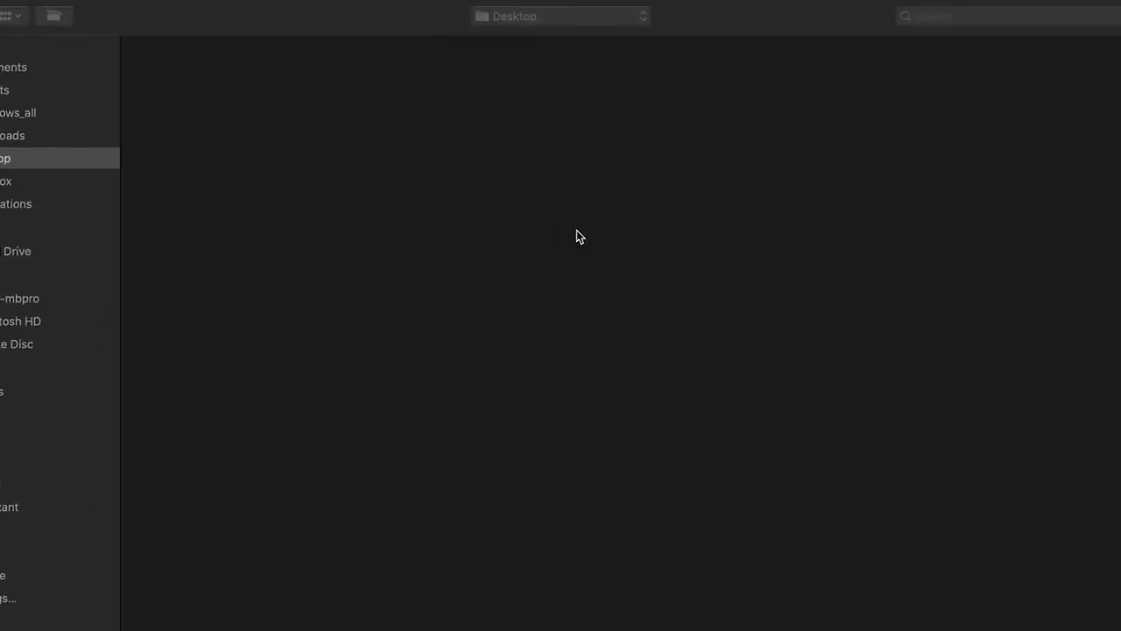
pyautogui.click(483, 98)
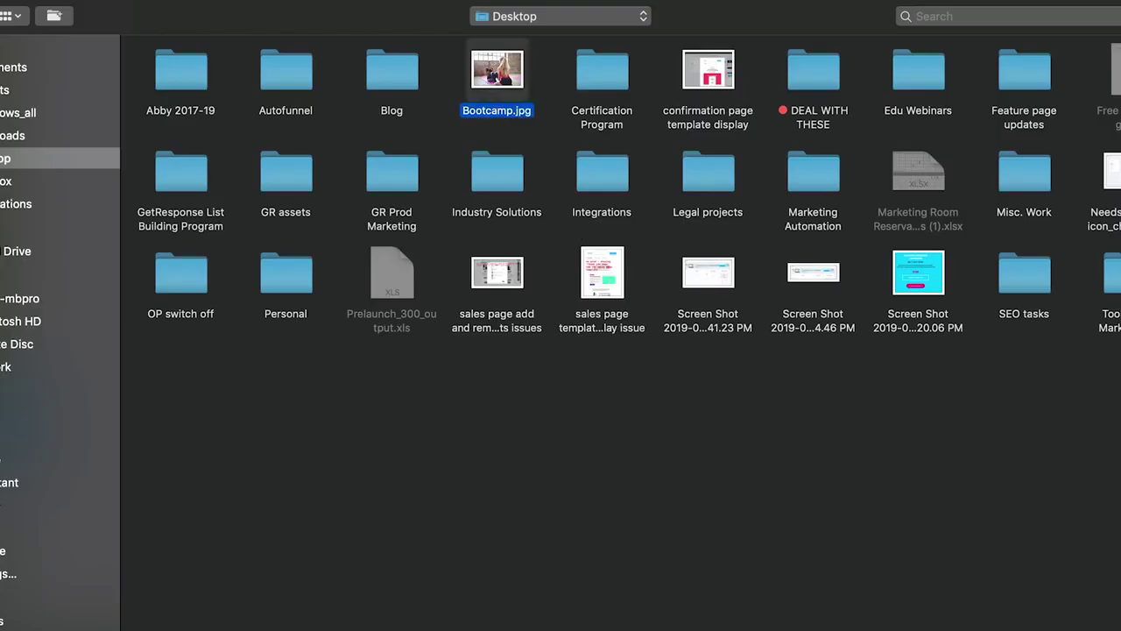
pyautogui.press('Return')
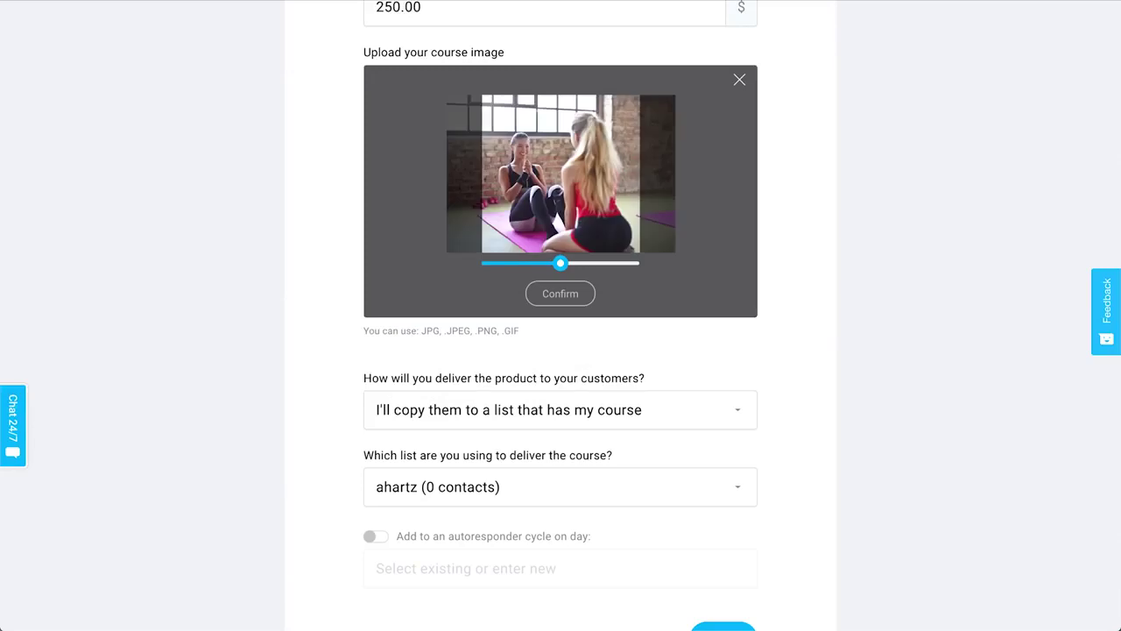
pyautogui.moveTo(565, 269)
pyautogui.mouseDown()
pyautogui.moveTo(573, 274)
pyautogui.moveTo(565, 269)
pyautogui.mouseUp()
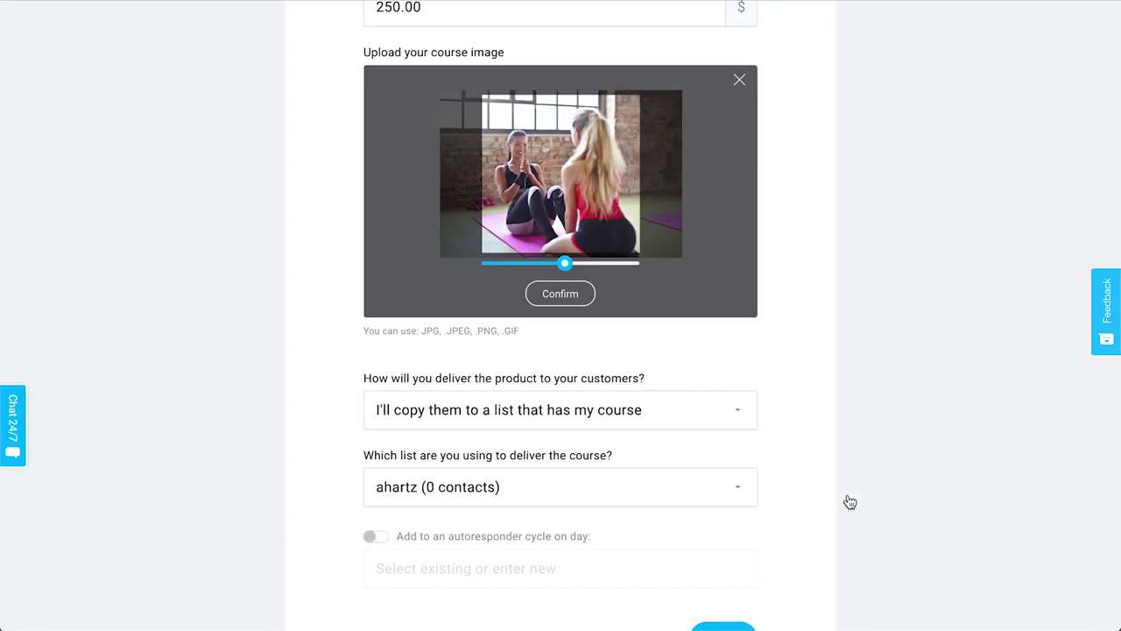
pyautogui.click(569, 290)
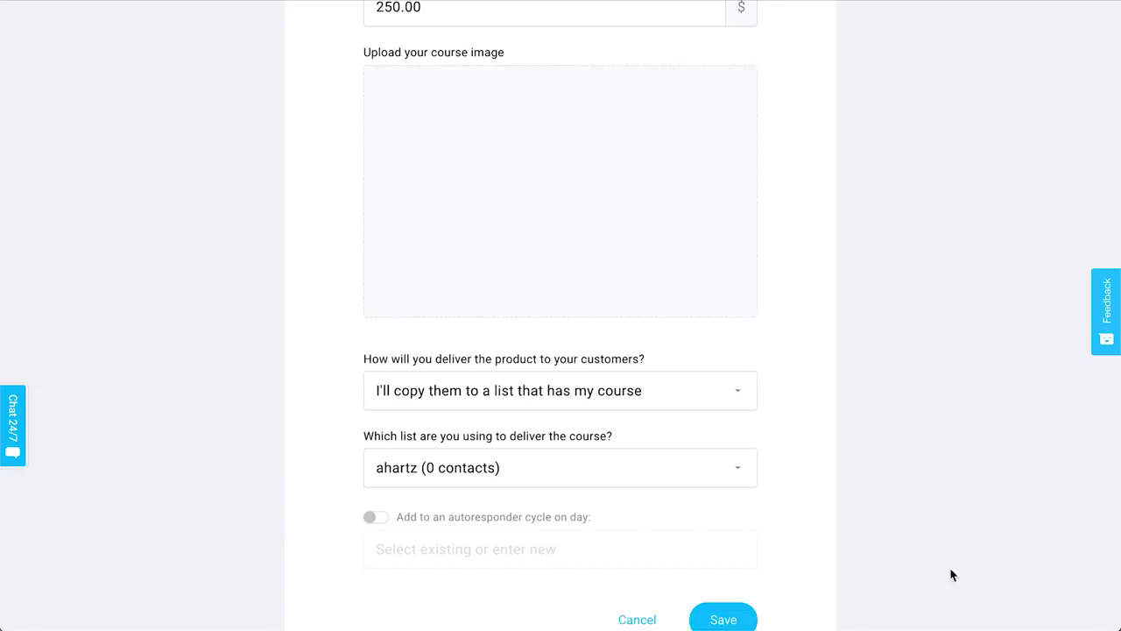
pyautogui.scroll(-3, 947, 123)
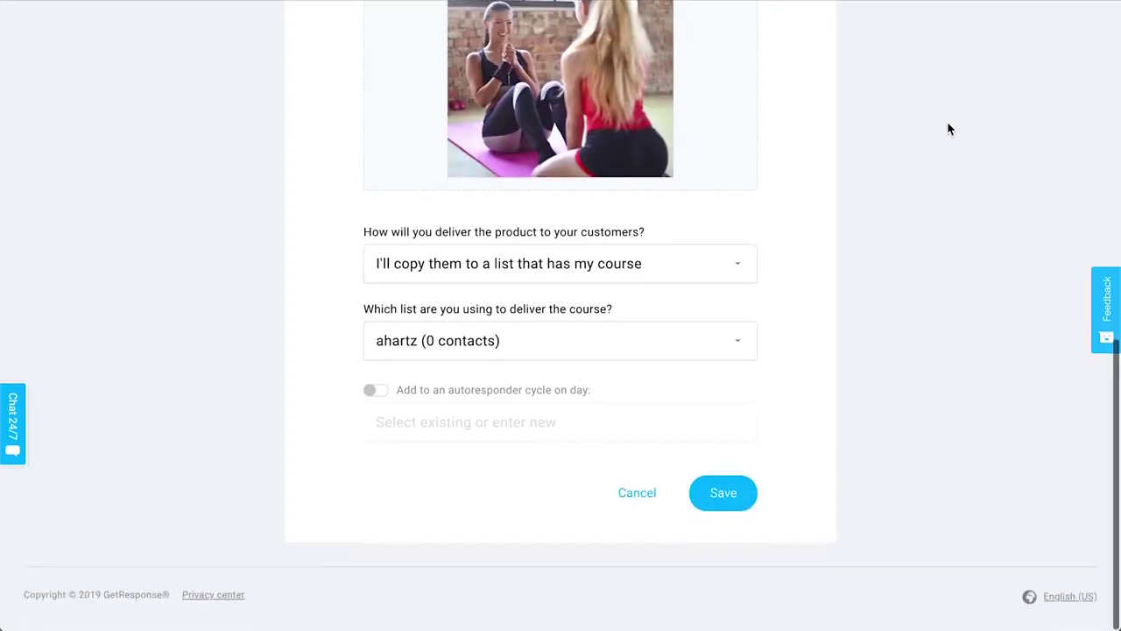
pyautogui.click(619, 284)
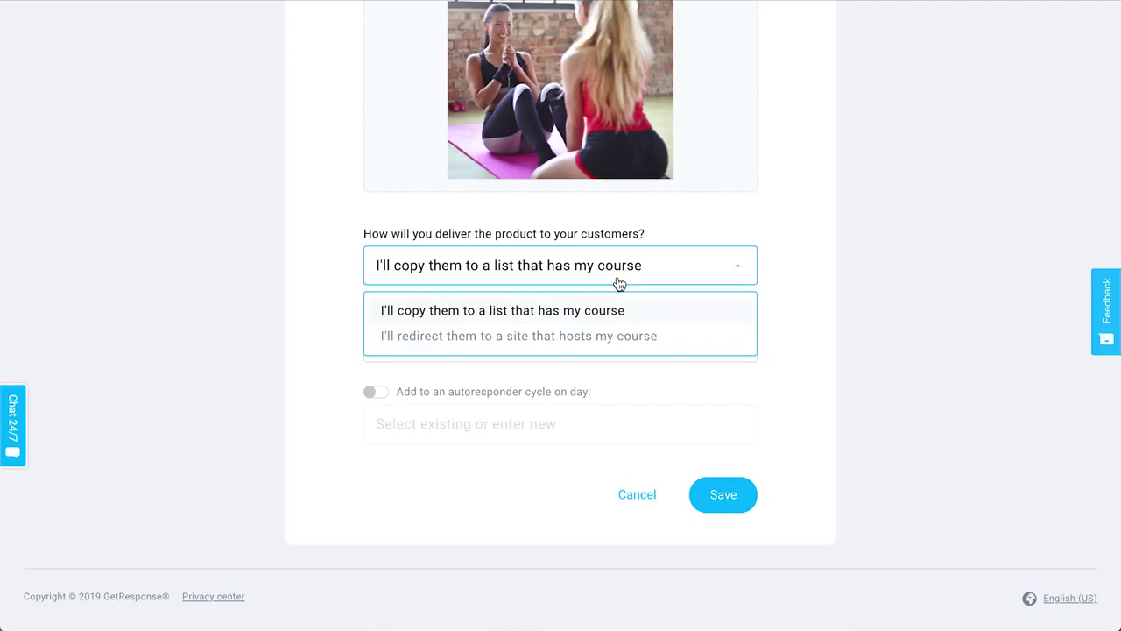
pyautogui.click(480, 336)
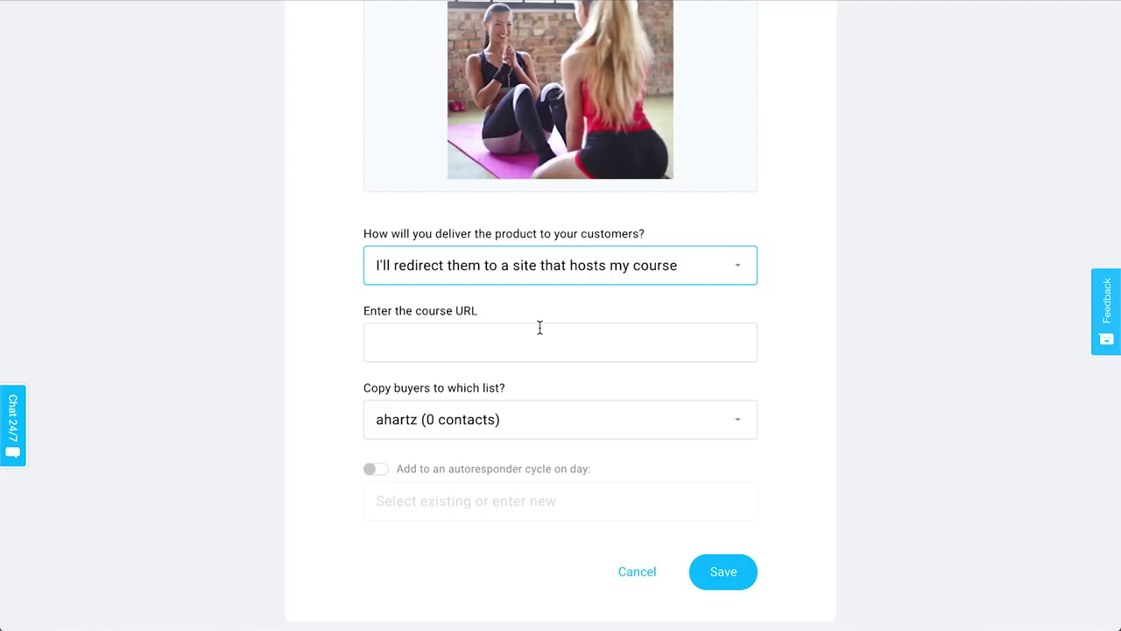
pyautogui.click(389, 339)
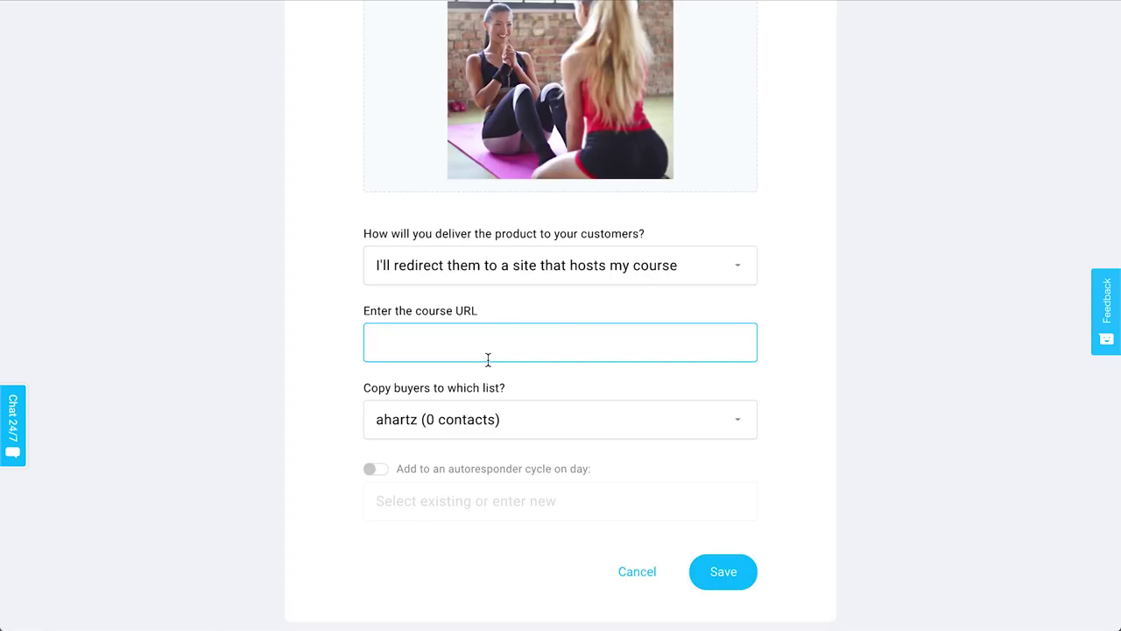
pyautogui.click(522, 266)
pyautogui.click(525, 311)
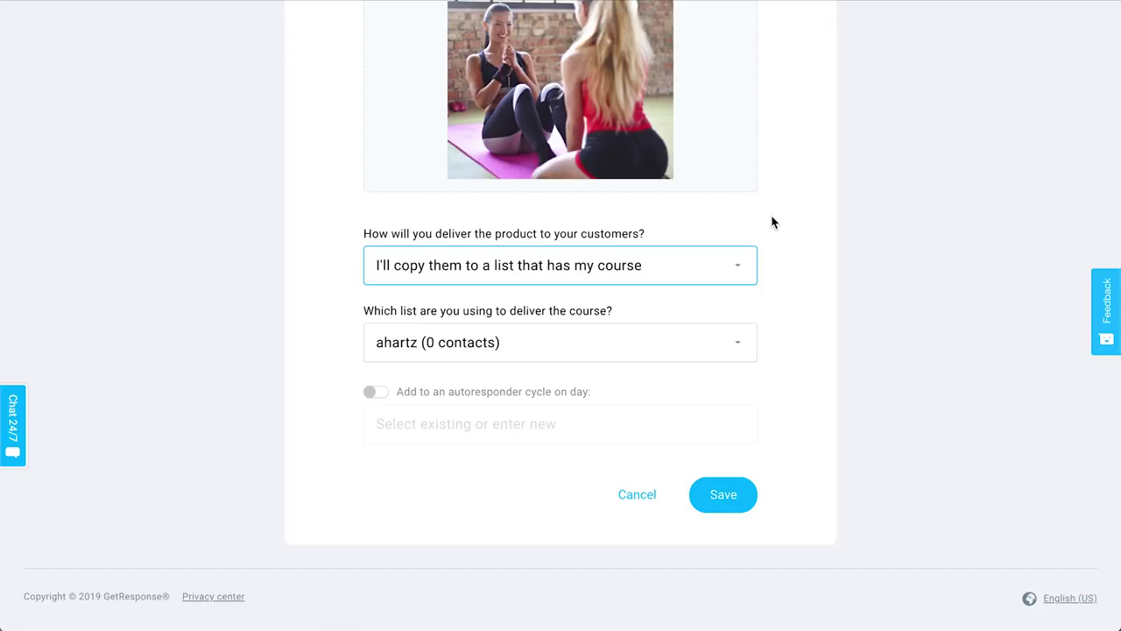
# Set bootcamp_customers as the list that delivers the course and save the product.
pyautogui.click(632, 356)
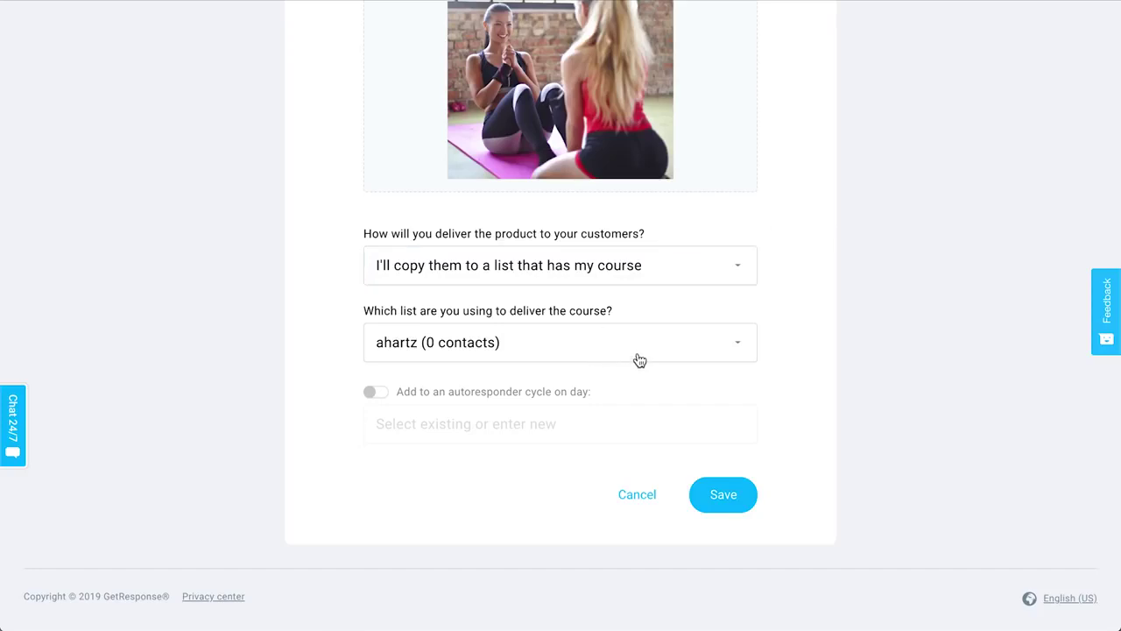
pyautogui.write('boot')
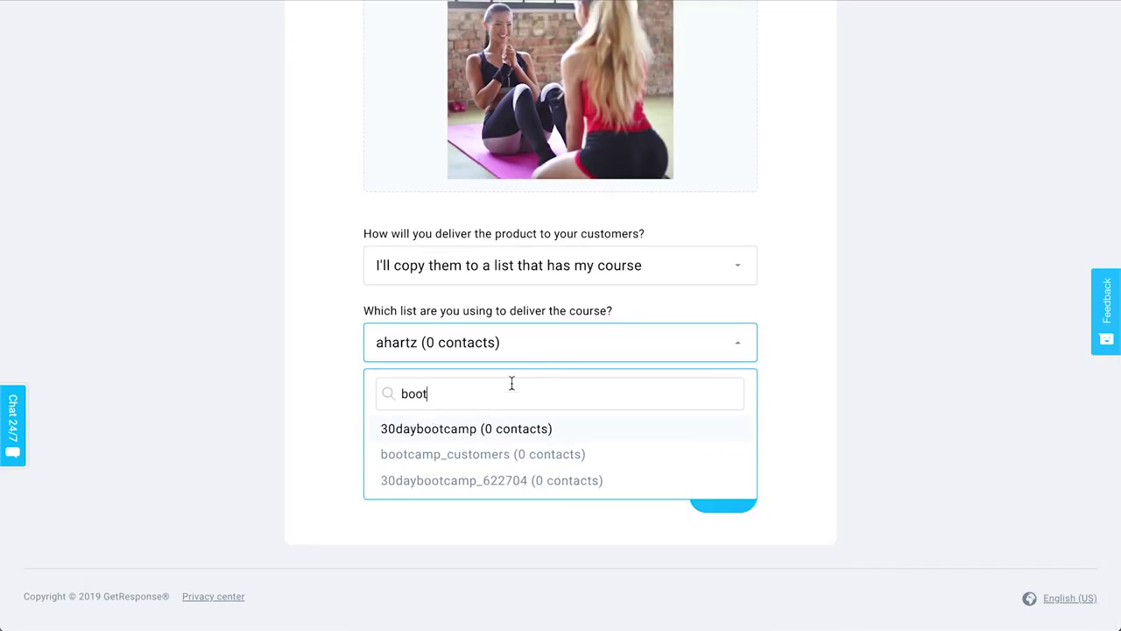
pyautogui.click(517, 454)
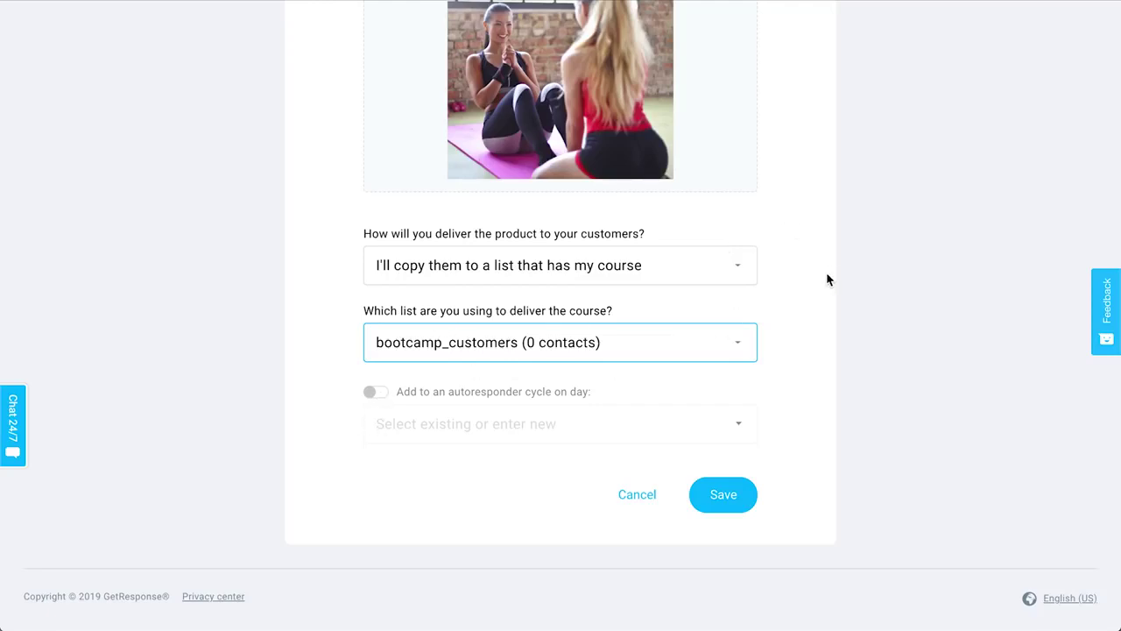
pyautogui.click(728, 497)
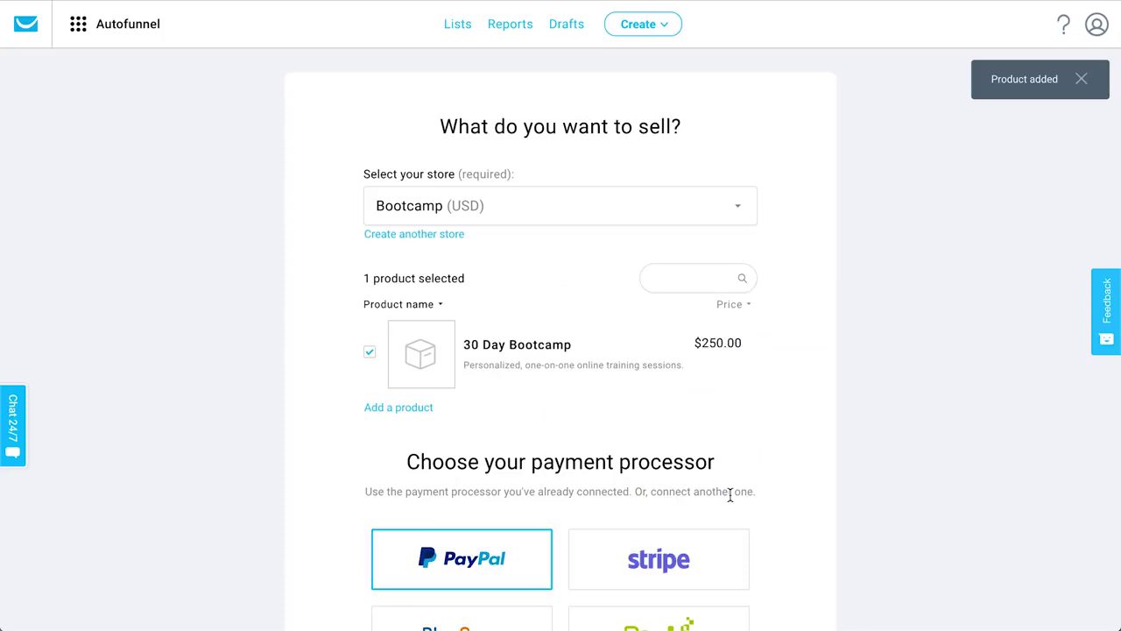
# Save the funnel's store settings with the 30 Day Bootcamp product selected and PayPal as the payment processor.
pyautogui.scroll(-3, 729, 493)
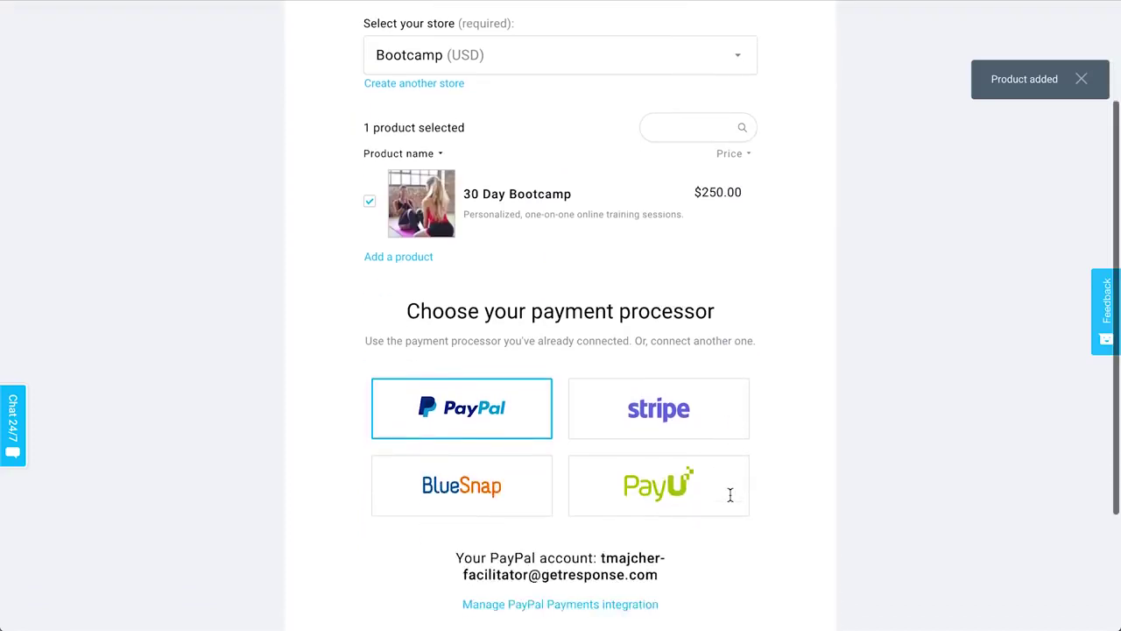
pyautogui.scroll(-1, 839, 486)
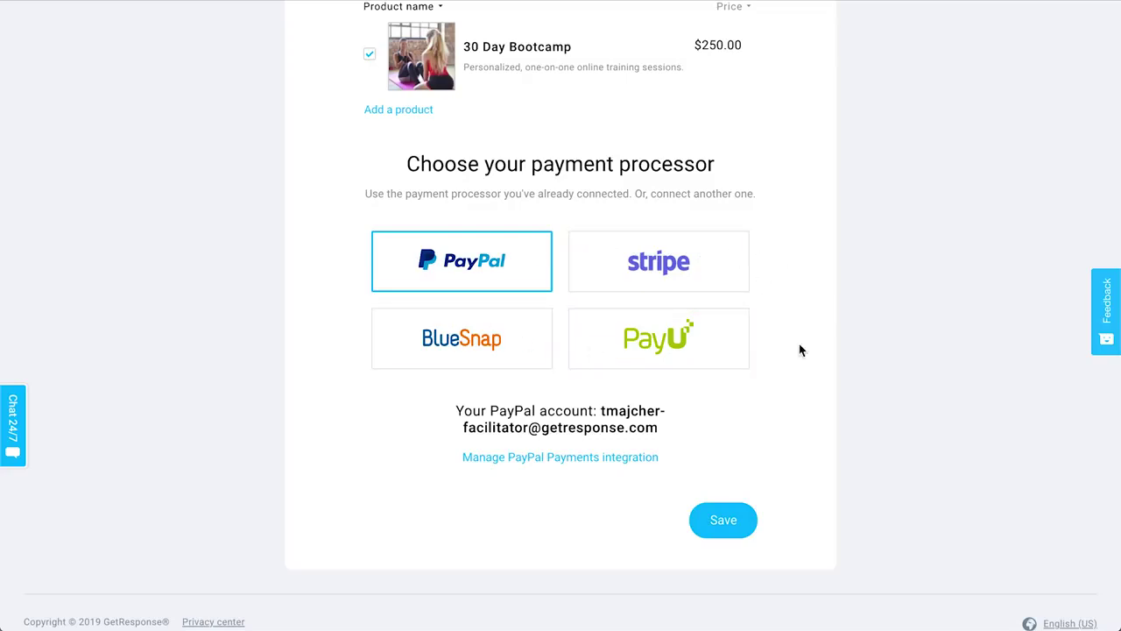
pyautogui.click(725, 518)
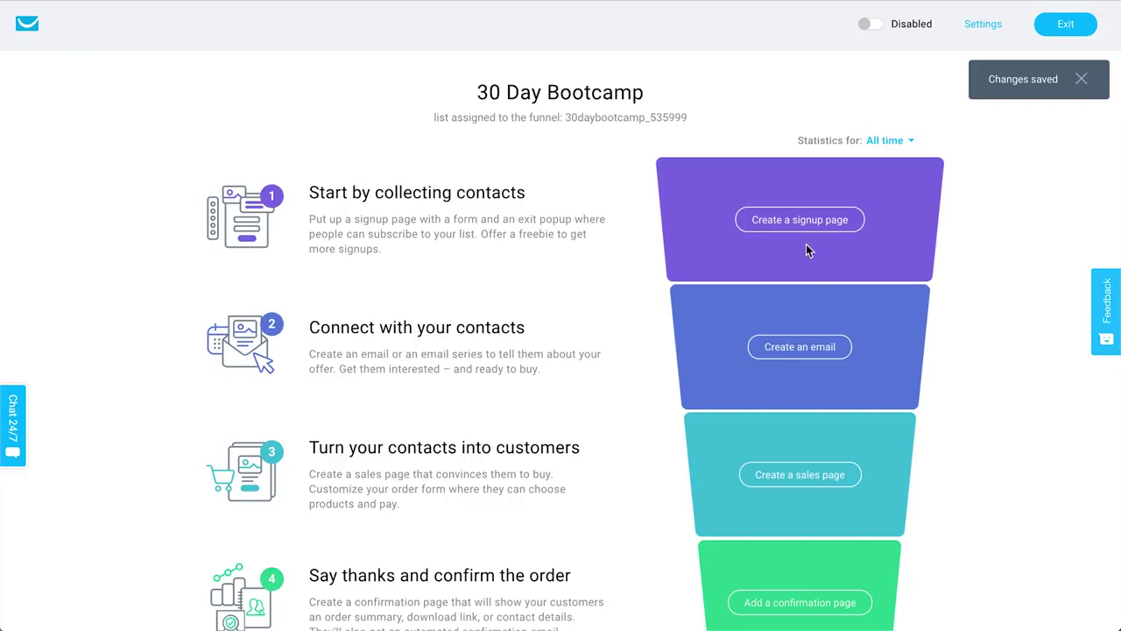
# Review the four funnel stages and start creating a signup page for the contact collection stage.
pyautogui.scroll(-2, 921, 557)
pyautogui.scroll(-1, 923, 558)
pyautogui.scroll(1, 923, 558)
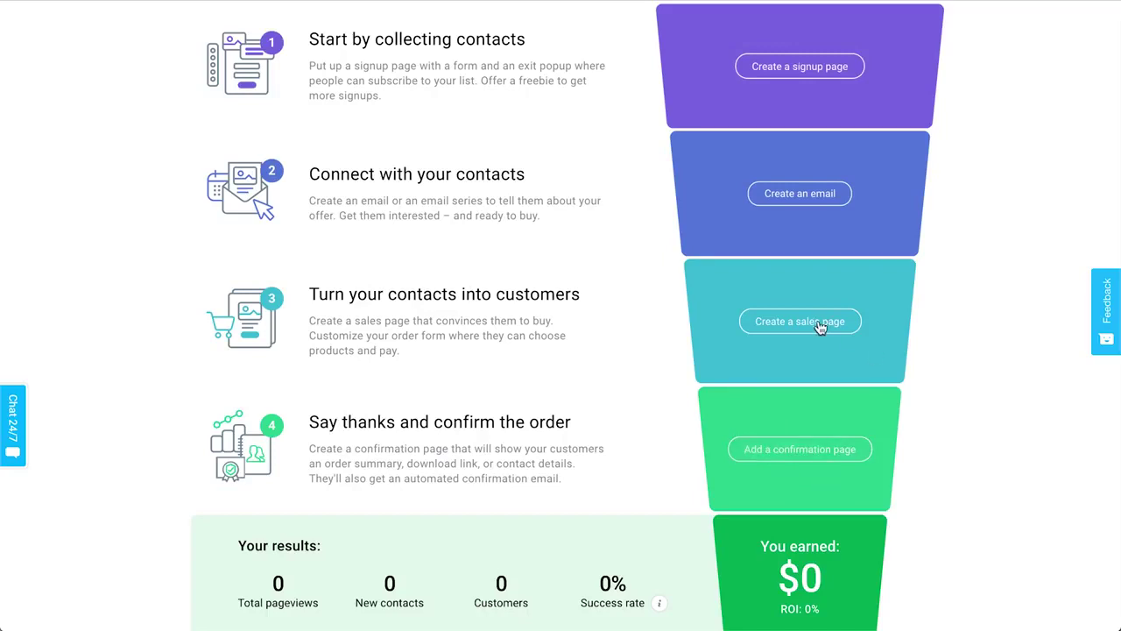
pyautogui.scroll(2, 924, 281)
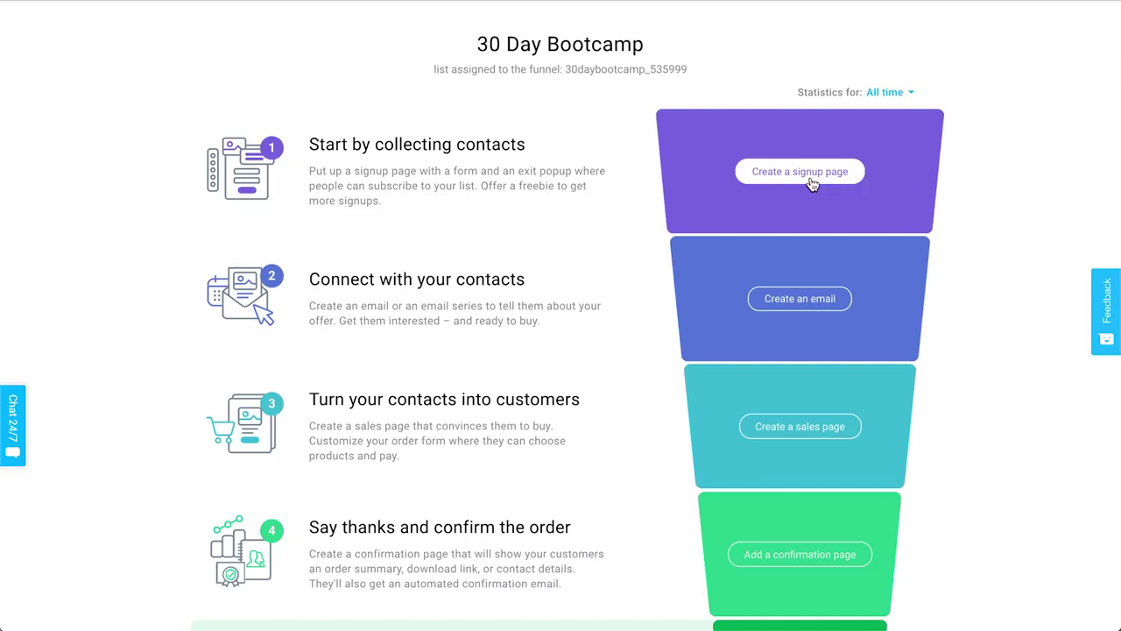
pyautogui.click(812, 184)
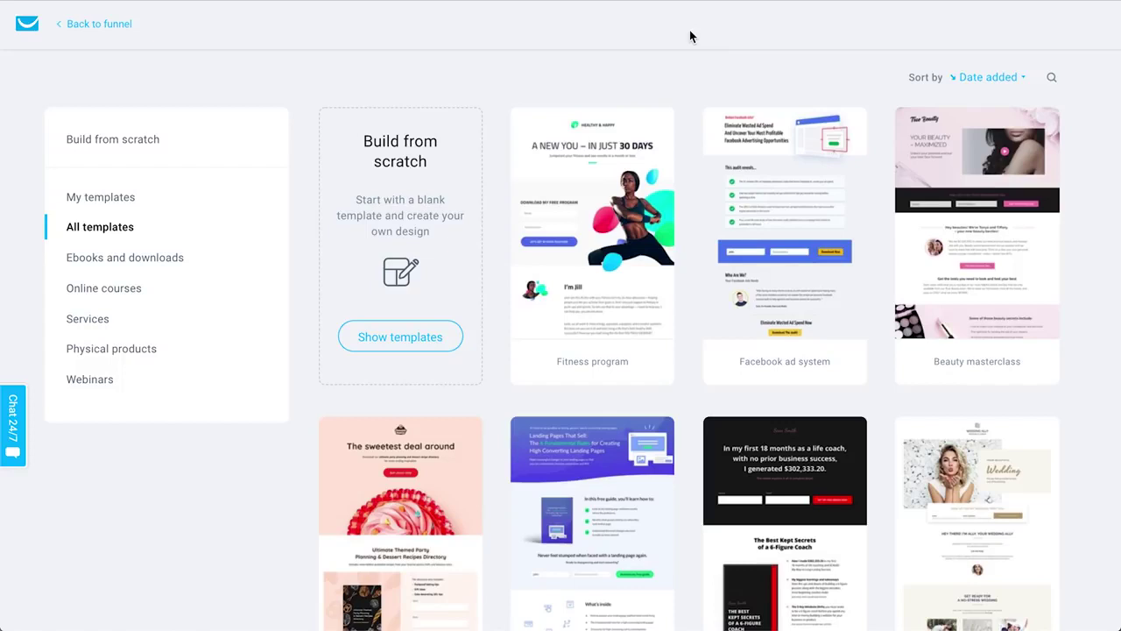
# Choose the Fitness program template for the signup page, name it "Free workout download" and continue to the editor.
pyautogui.moveTo(649, 232)
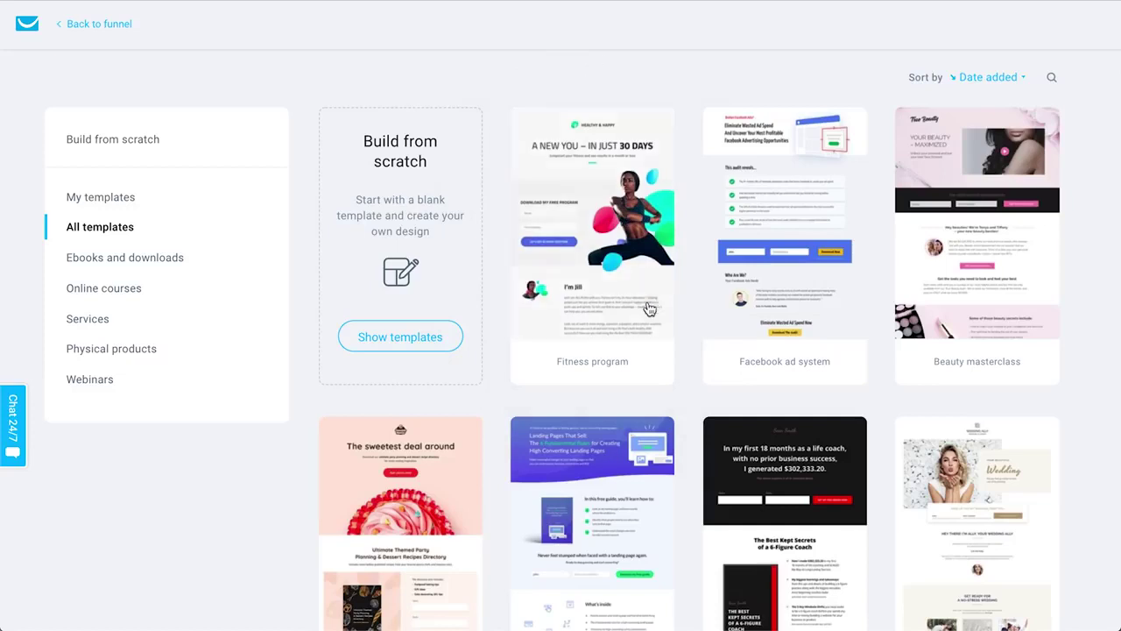
pyautogui.scroll(-5, 649, 308)
pyautogui.scroll(-3, 649, 308)
pyautogui.scroll(6, 649, 308)
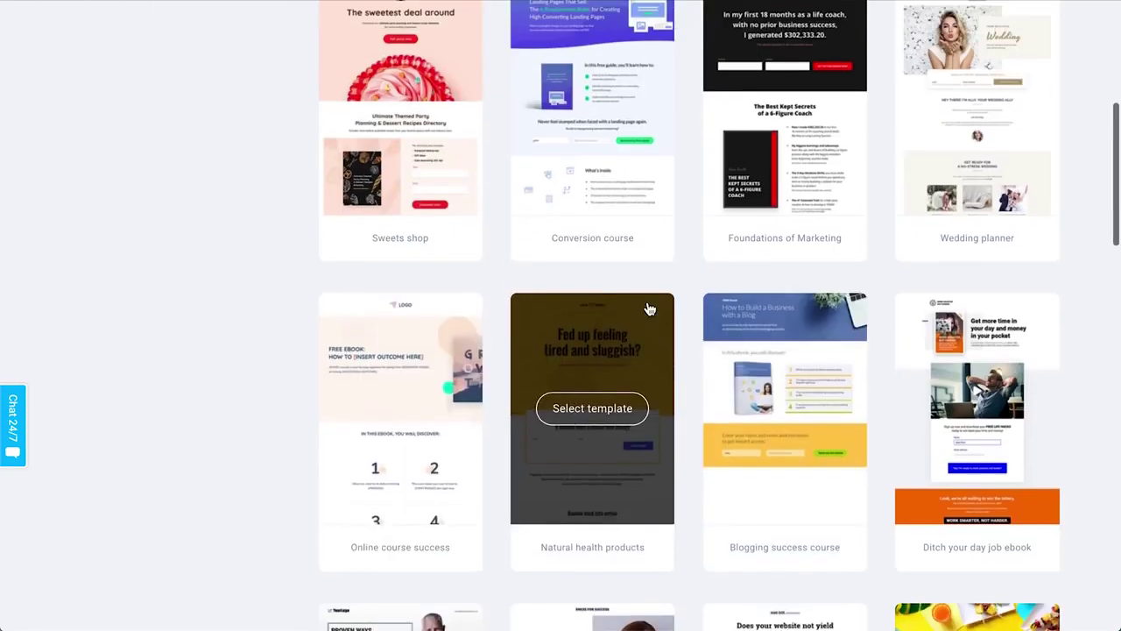
pyautogui.scroll(1, 649, 308)
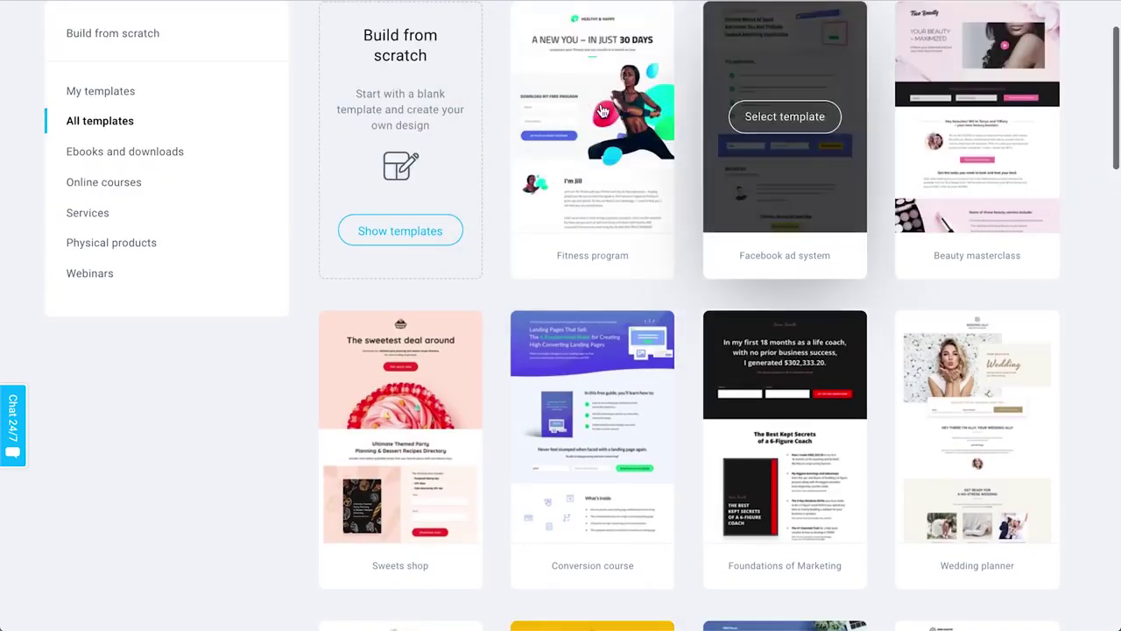
pyautogui.click(588, 131)
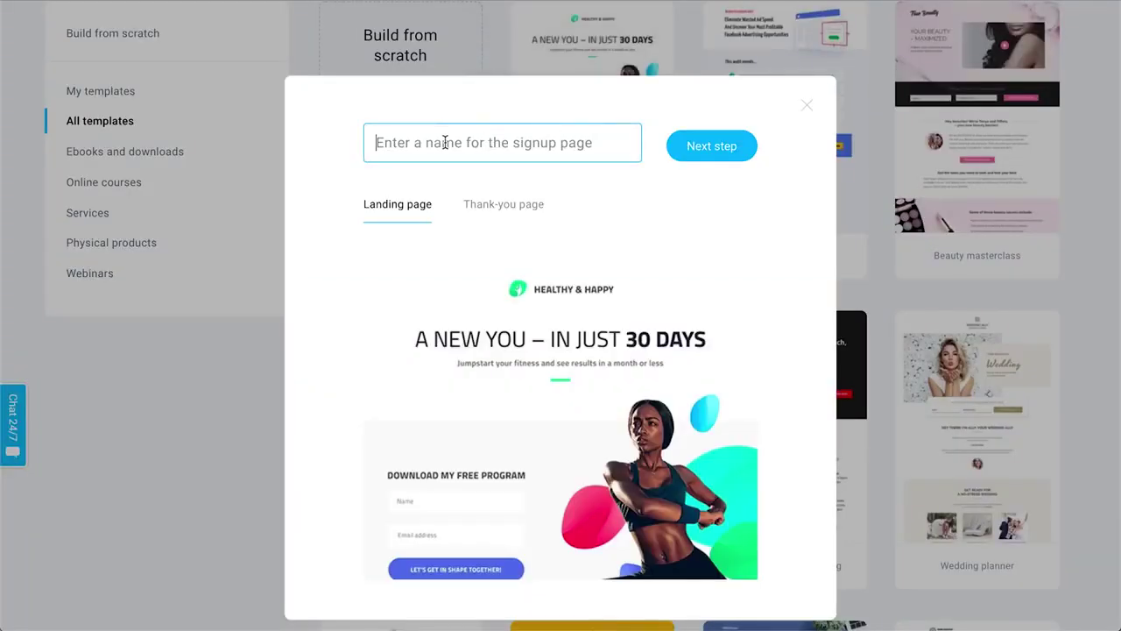
pyautogui.write('Free workout download')
pyautogui.click(706, 146)
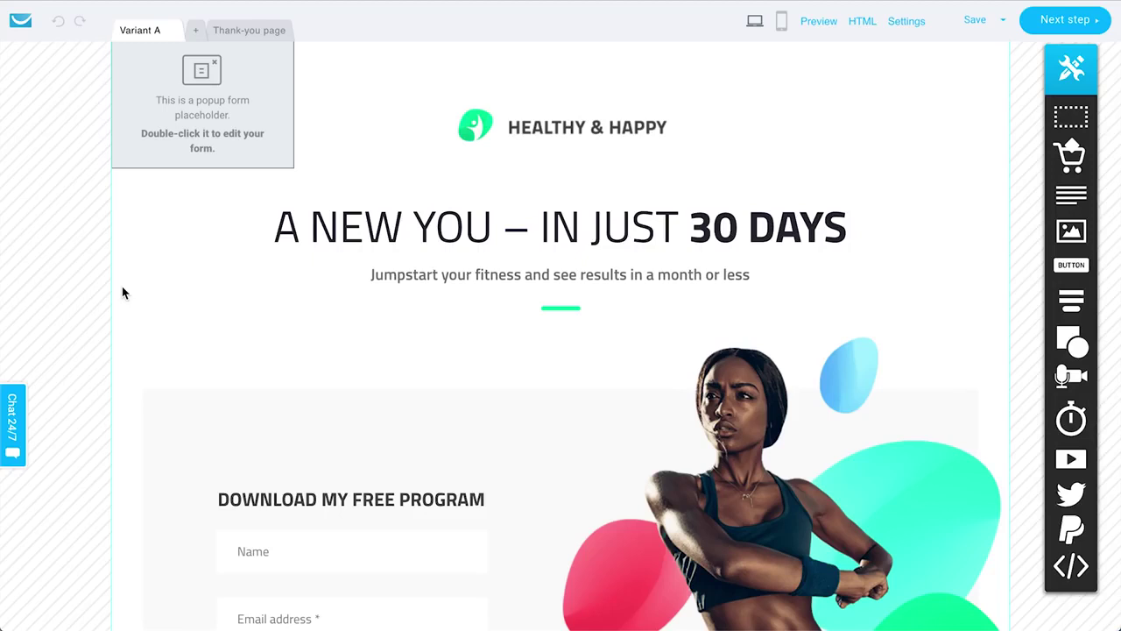
# Examine all sections of the signup page design, from the headline and signup form down to the second download form.
pyautogui.scroll(-4, 477, 342)
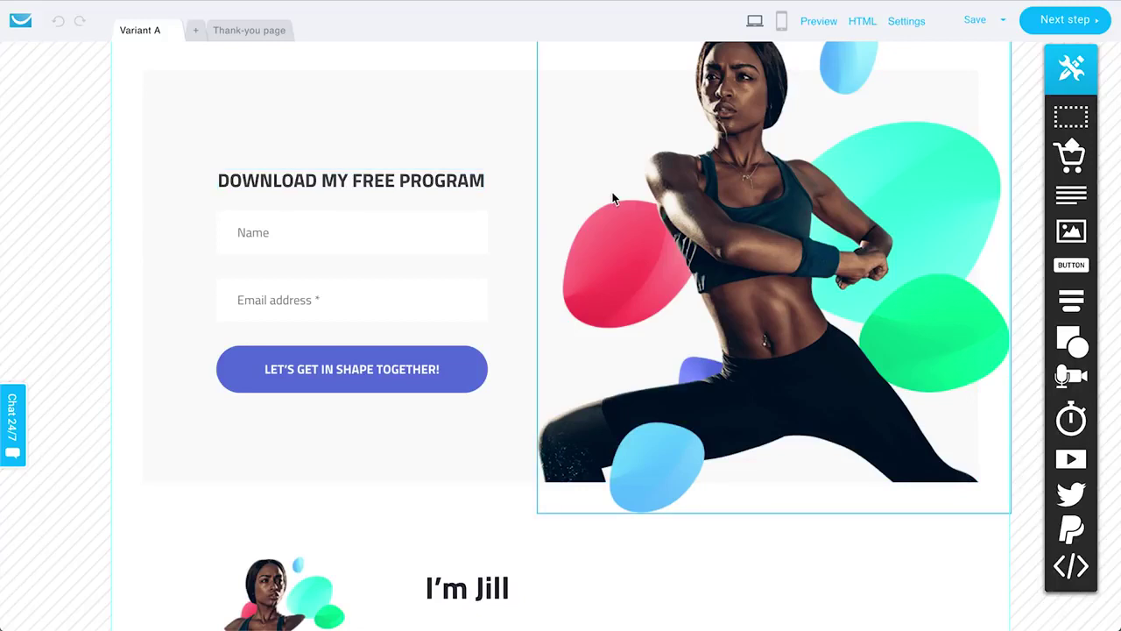
pyautogui.scroll(-10, 613, 199)
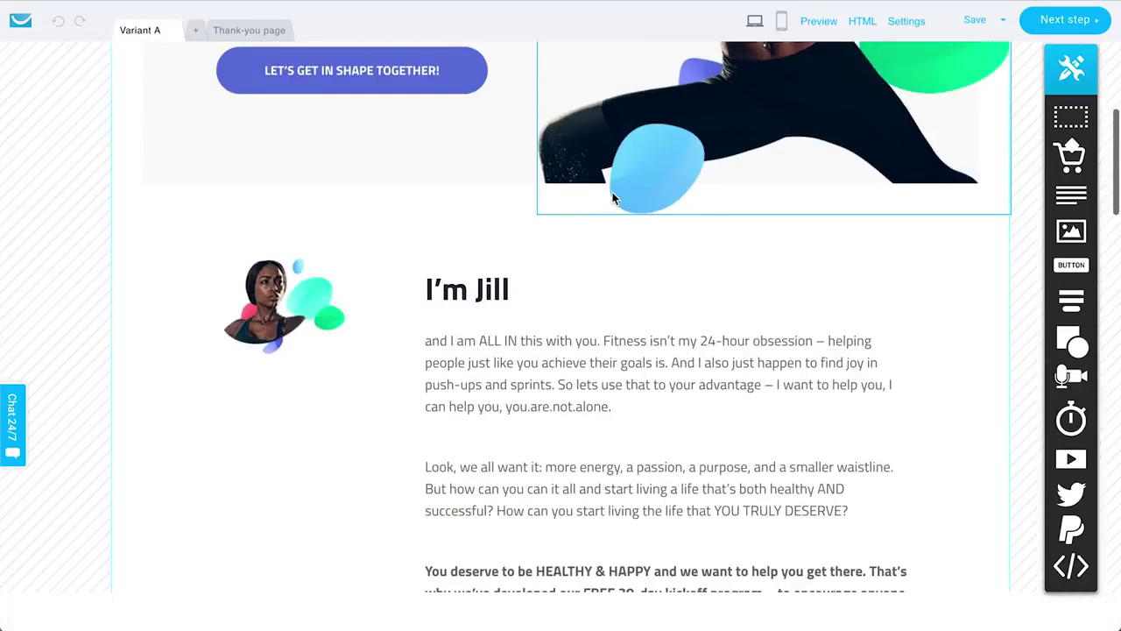
pyautogui.scroll(-12, 647, 407)
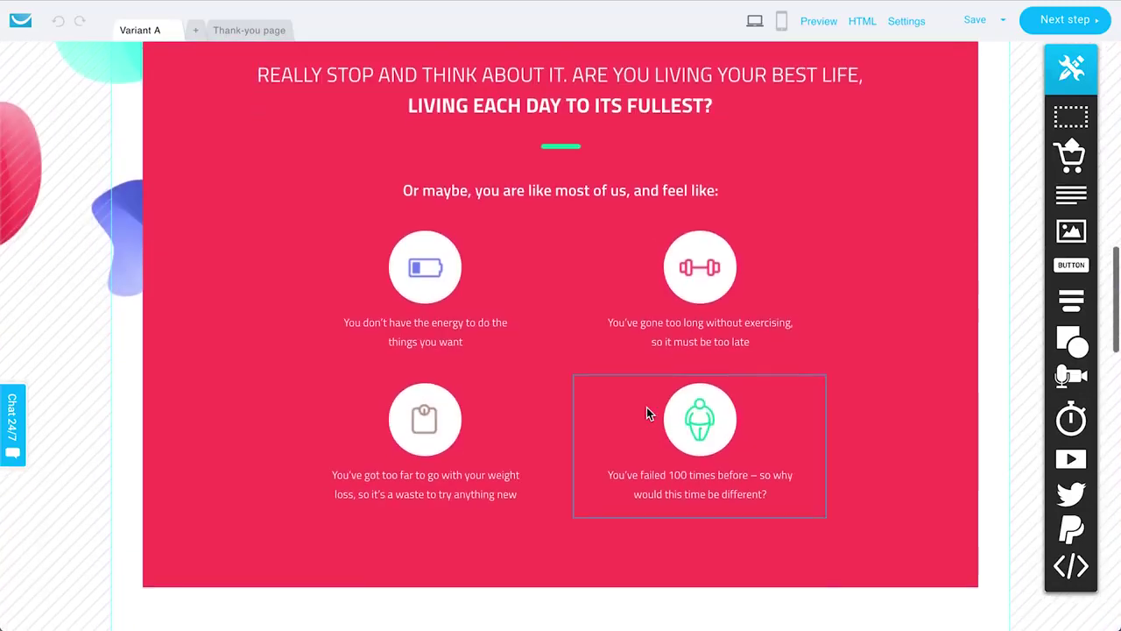
pyautogui.scroll(-6, 647, 413)
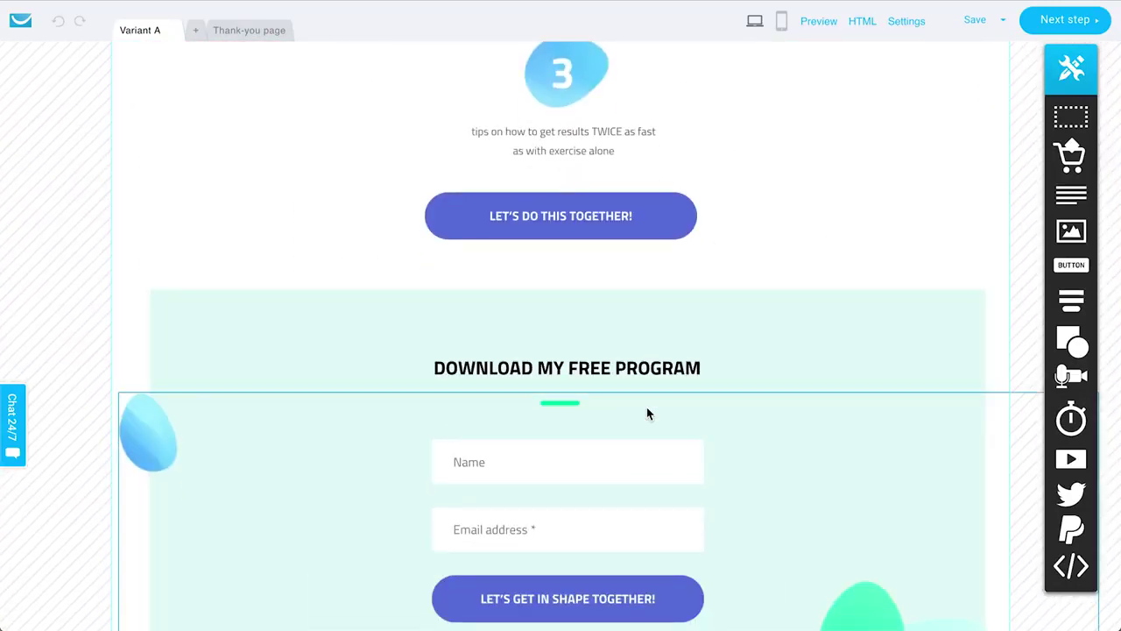
pyautogui.scroll(-2, 646, 413)
pyautogui.scroll(12, 647, 413)
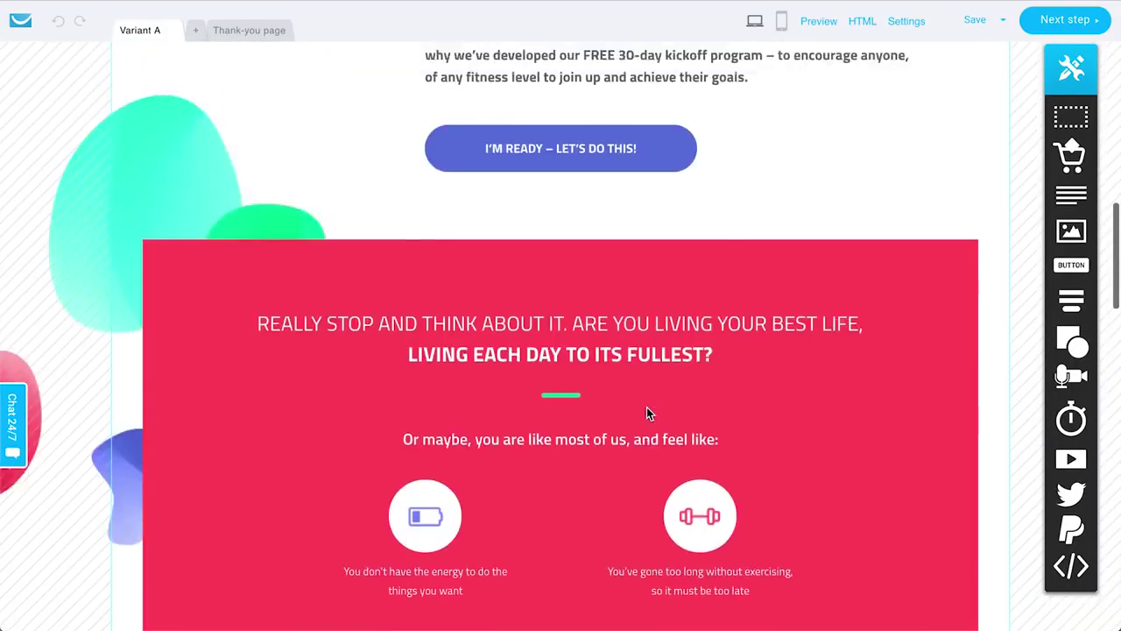
pyautogui.scroll(15, 646, 407)
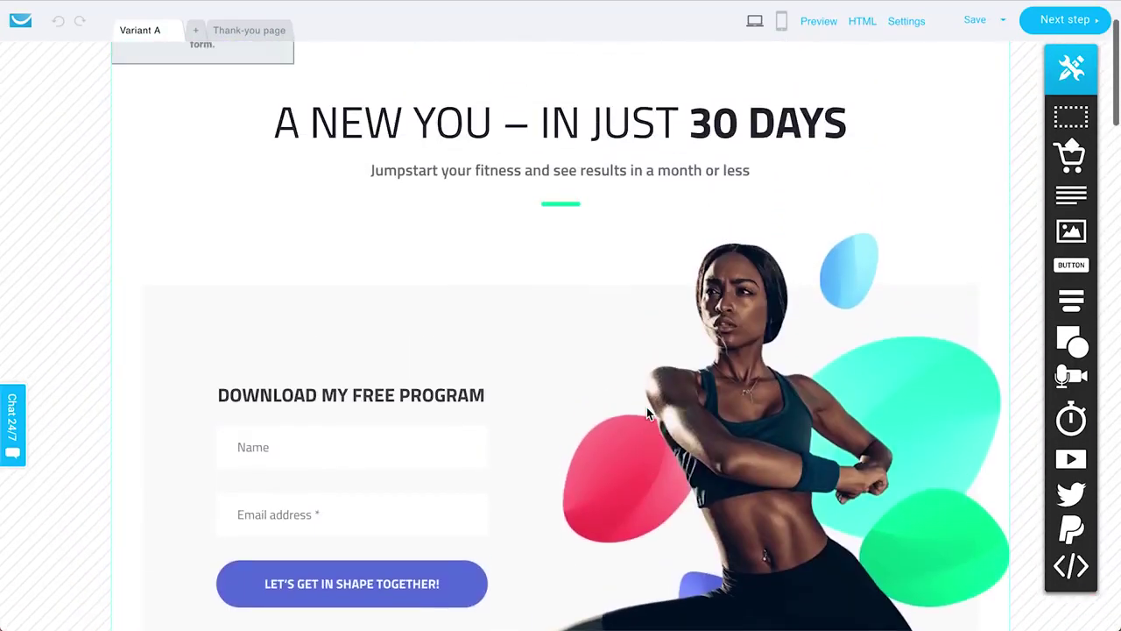
pyautogui.scroll(2, 646, 406)
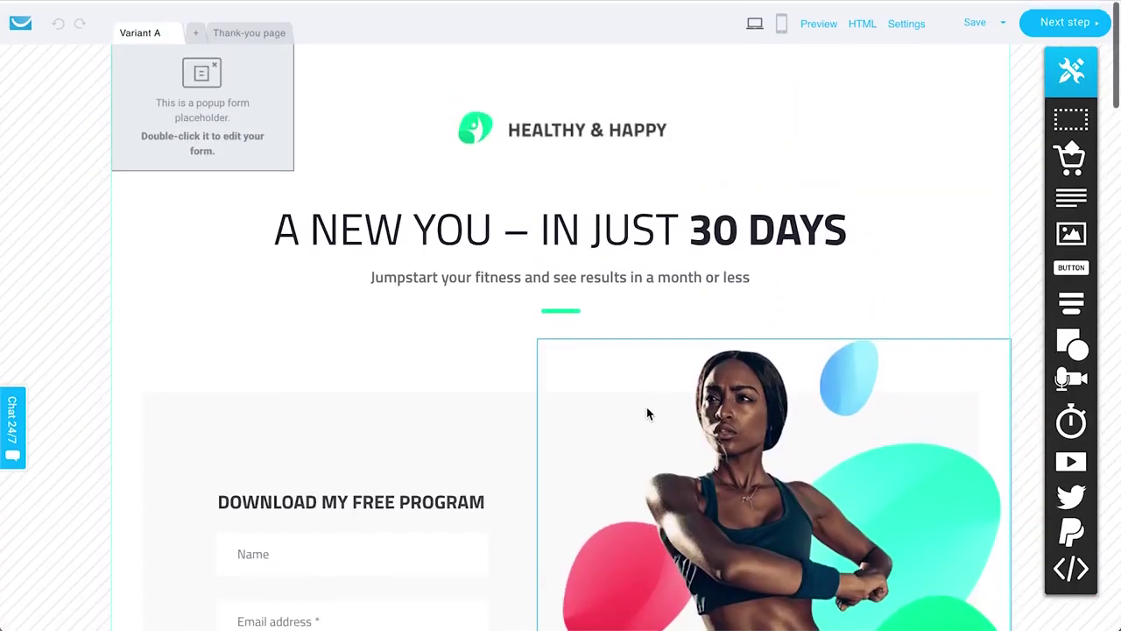
# Inspect the editing options of the signup page's logo, main headline, hero image, signup form and hero section.
pyautogui.click(626, 137)
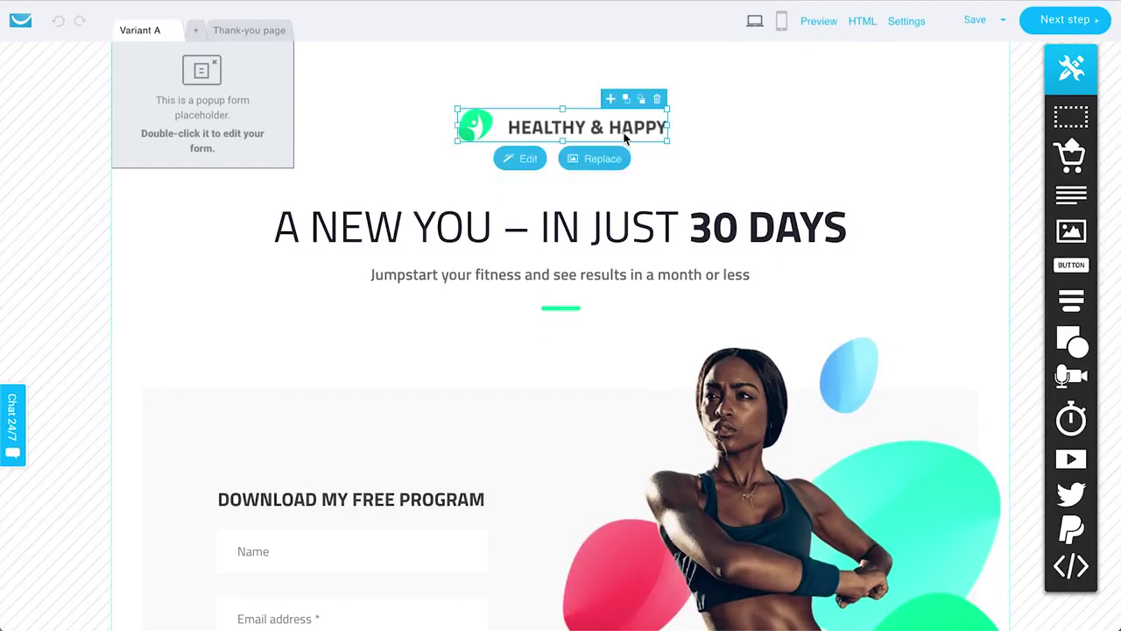
pyautogui.click(426, 243)
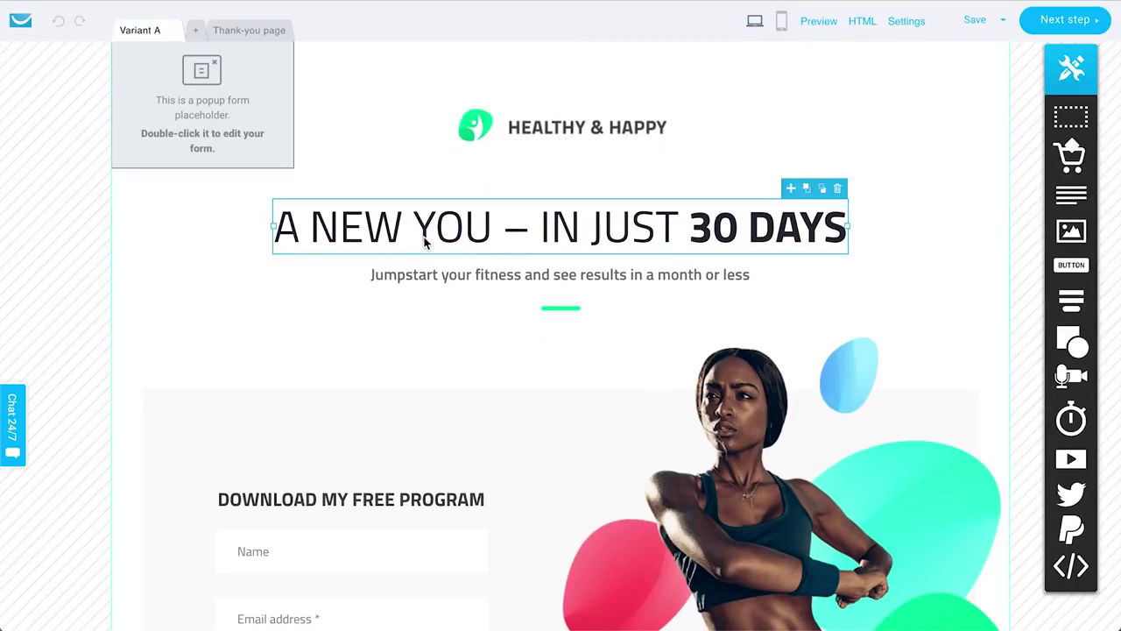
pyautogui.doubleClick(426, 244)
pyautogui.click(749, 459)
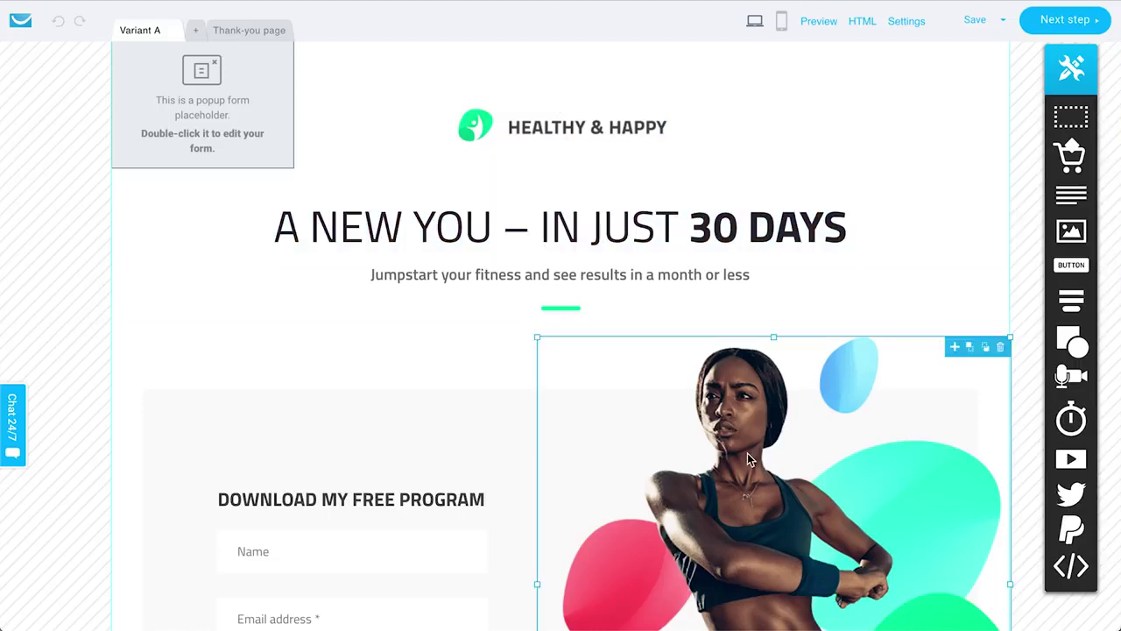
pyautogui.scroll(-4, 250, 495)
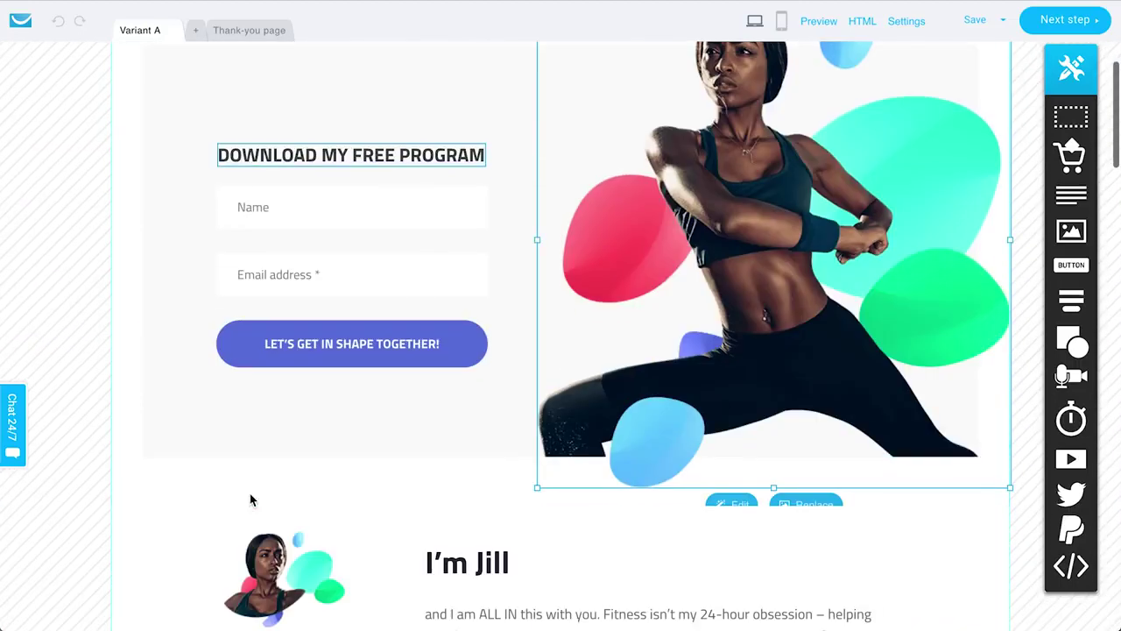
pyautogui.click(210, 181)
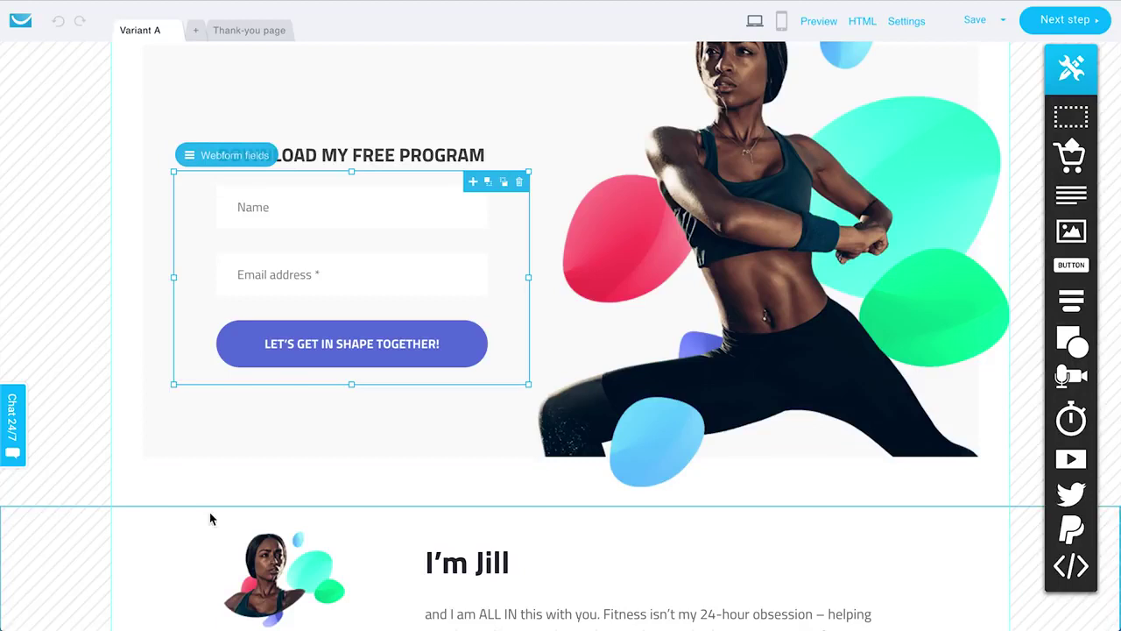
pyautogui.click(200, 489)
pyautogui.scroll(4, 302, 482)
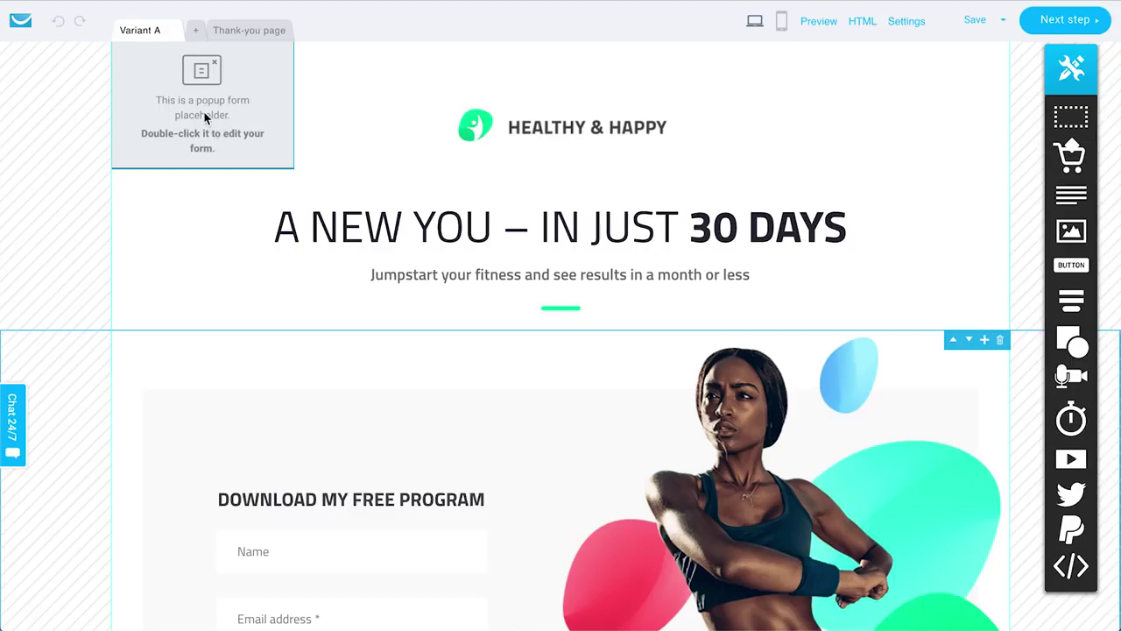
# Inspect the exit popup's headline, sign-up text and display settings, and close its editor without saving.
pyautogui.doubleClick(193, 115)
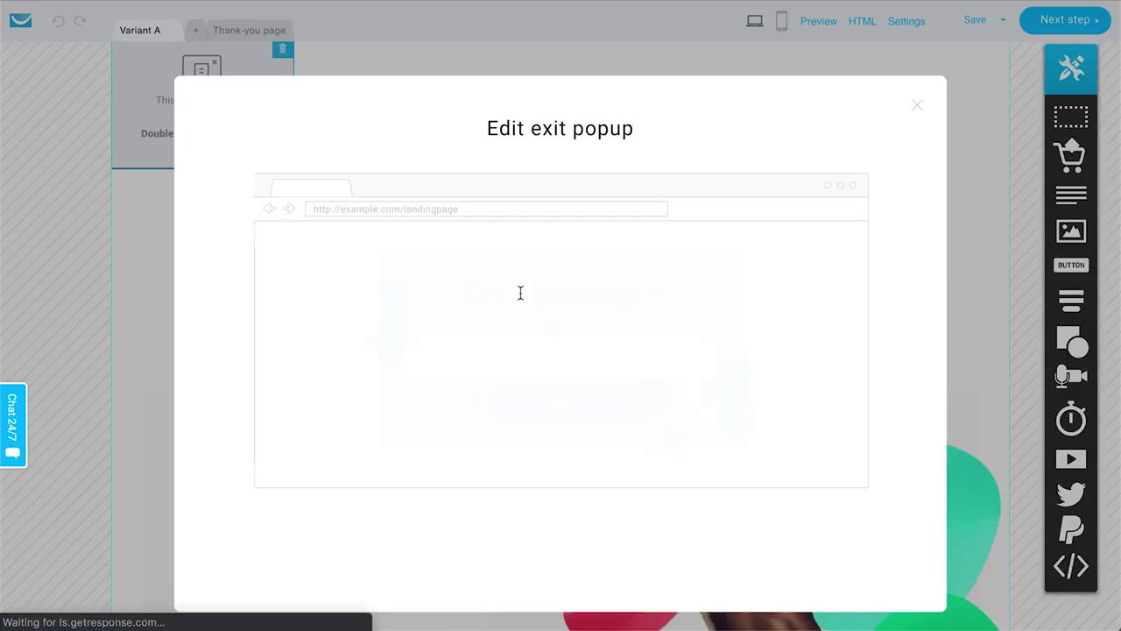
pyautogui.click(515, 295)
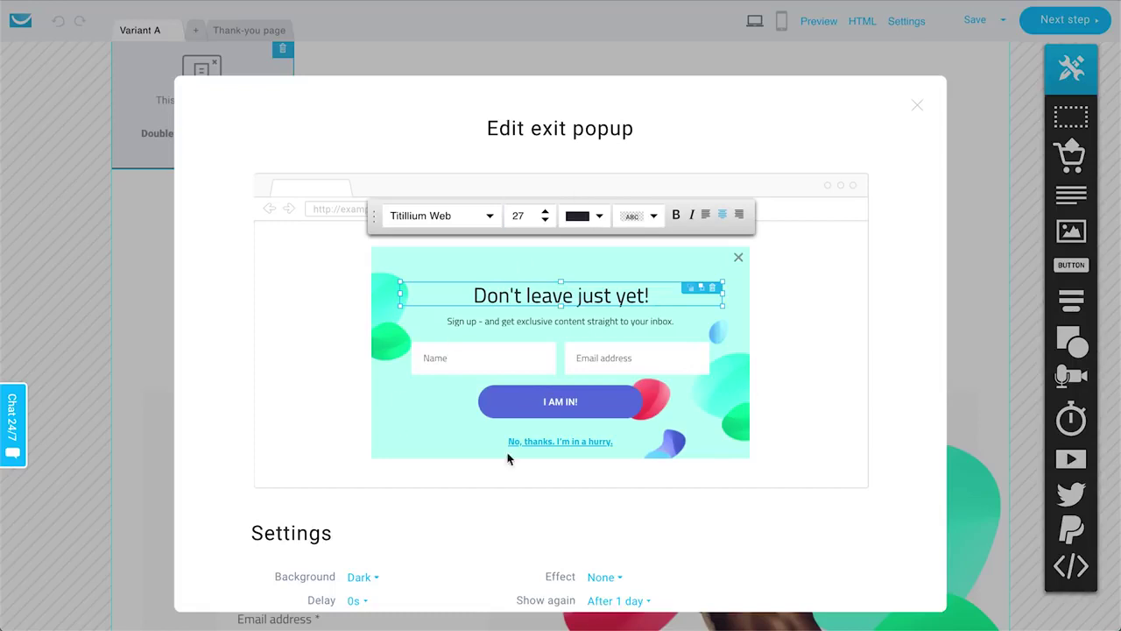
pyautogui.scroll(-3, 508, 508)
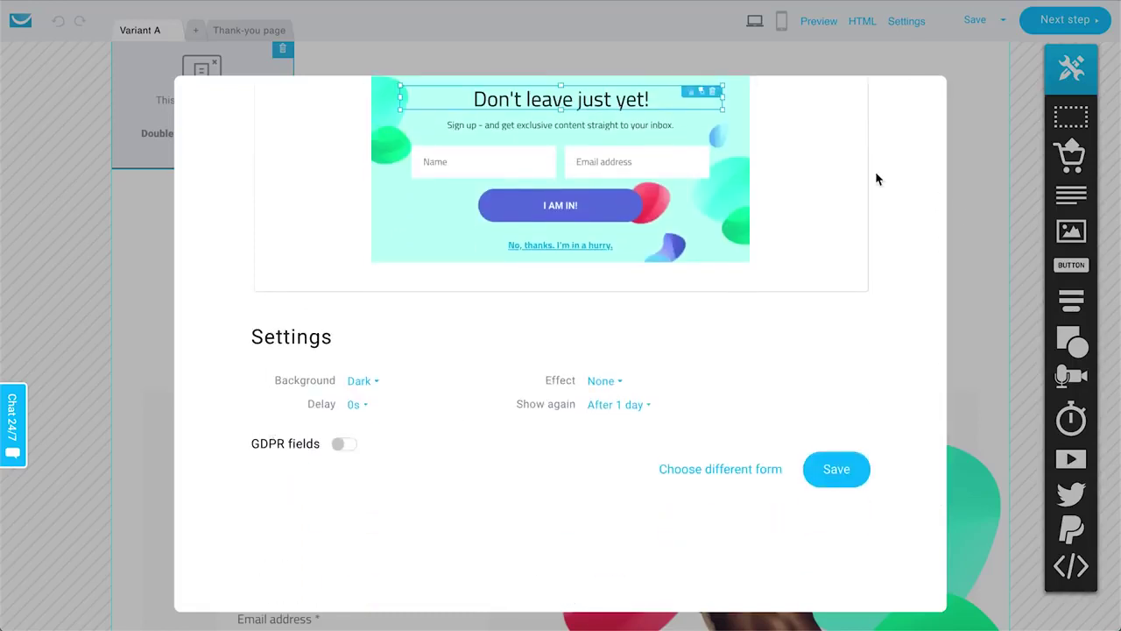
pyautogui.scroll(3, 686, 307)
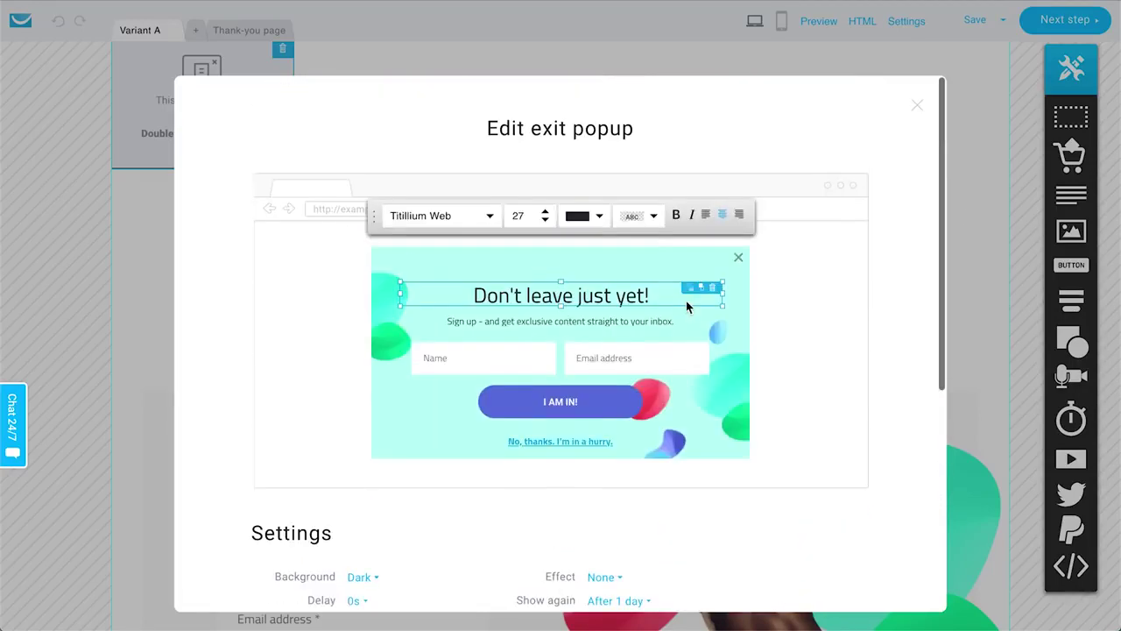
pyautogui.click(628, 321)
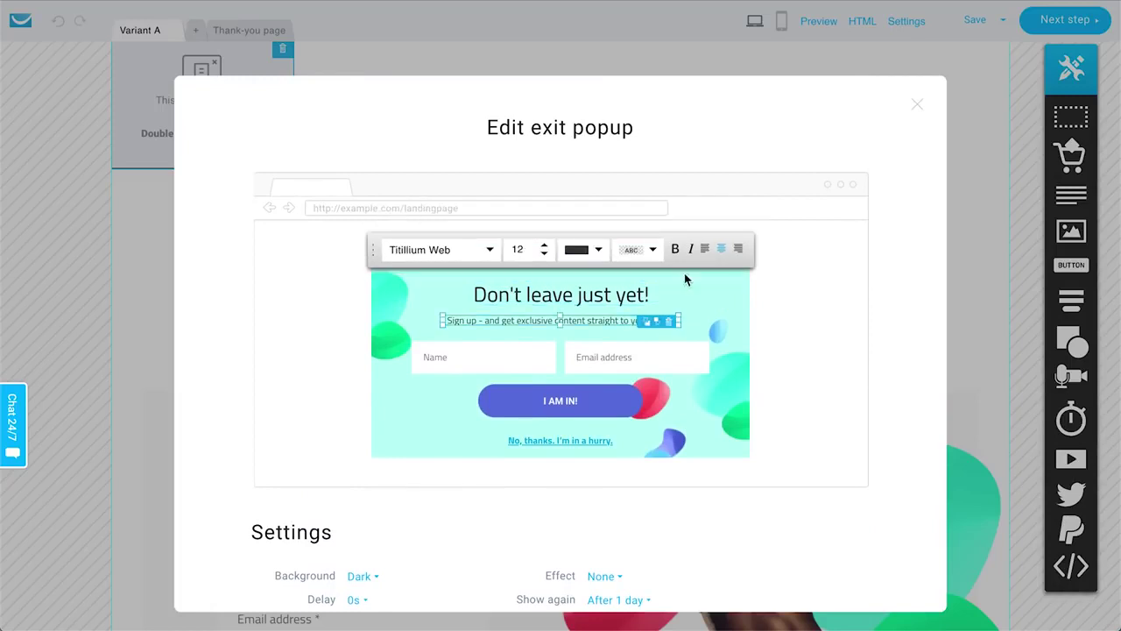
pyautogui.click(919, 109)
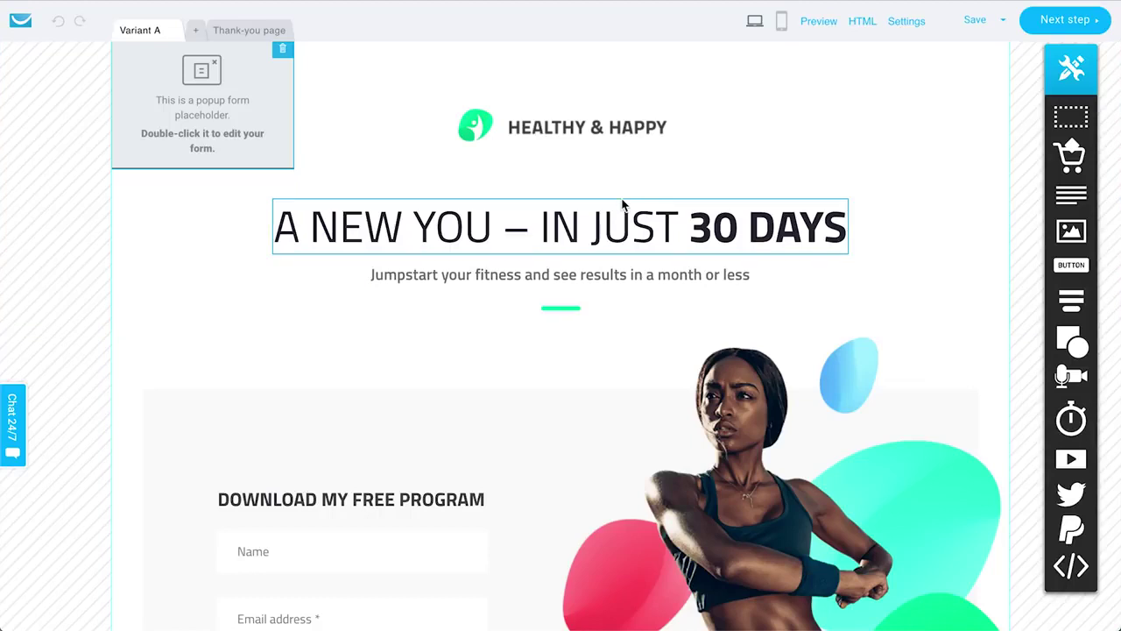
# Examine the thank-you page design from its logo and headline down to the image, comparing it with the signup page.
pyautogui.click(250, 31)
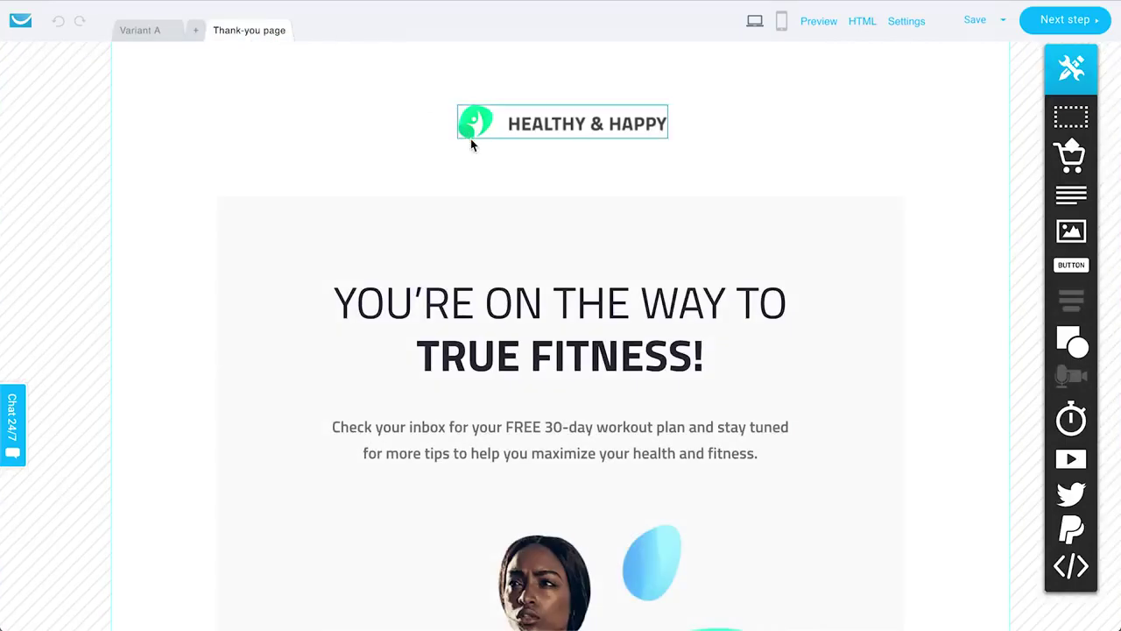
pyautogui.scroll(-5, 471, 145)
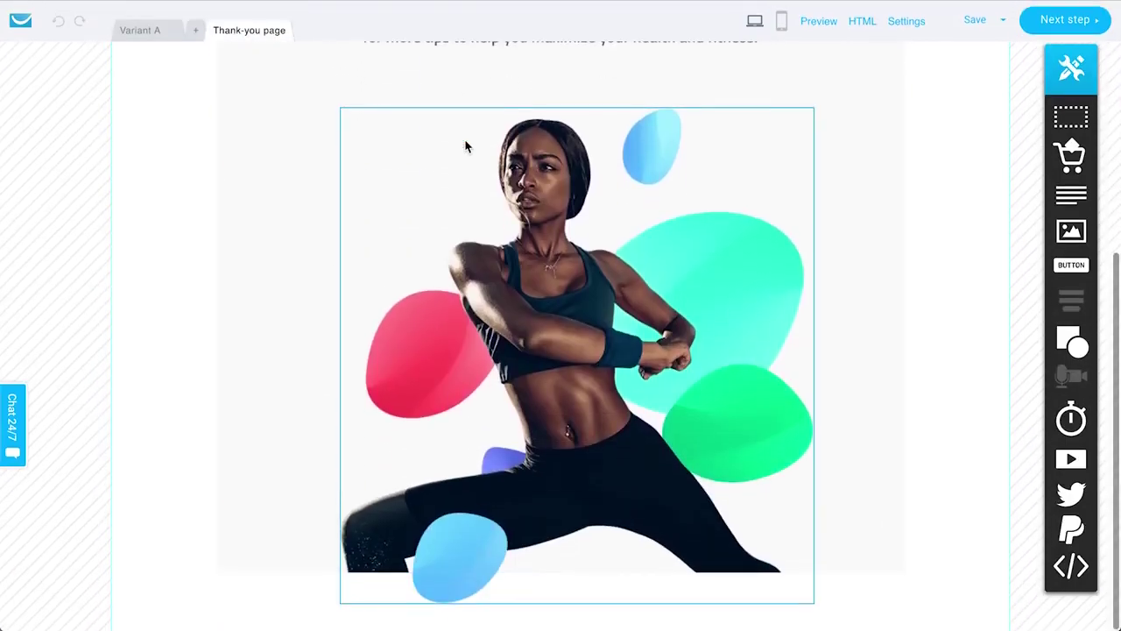
pyautogui.scroll(5, 313, 424)
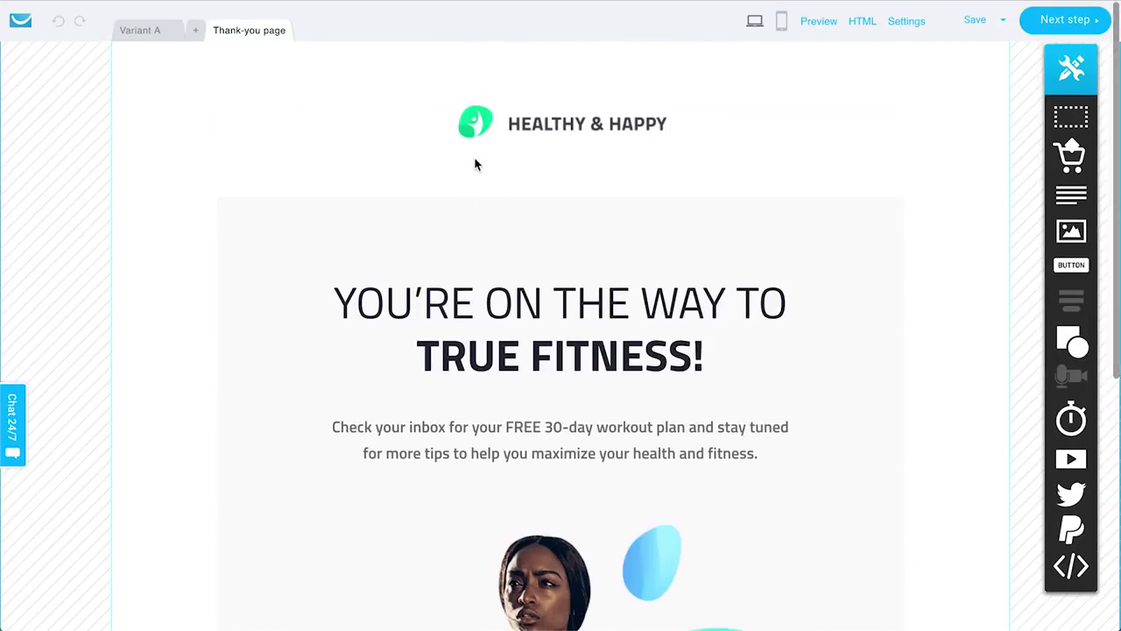
pyautogui.click(149, 33)
pyautogui.scroll(-3, 211, 282)
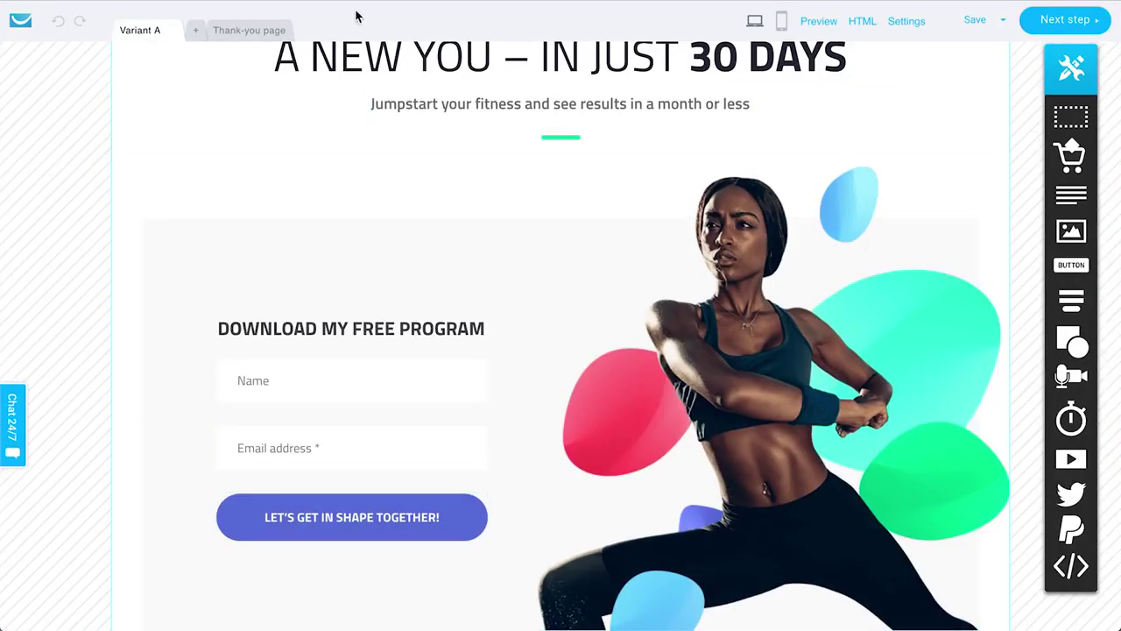
pyautogui.click(249, 32)
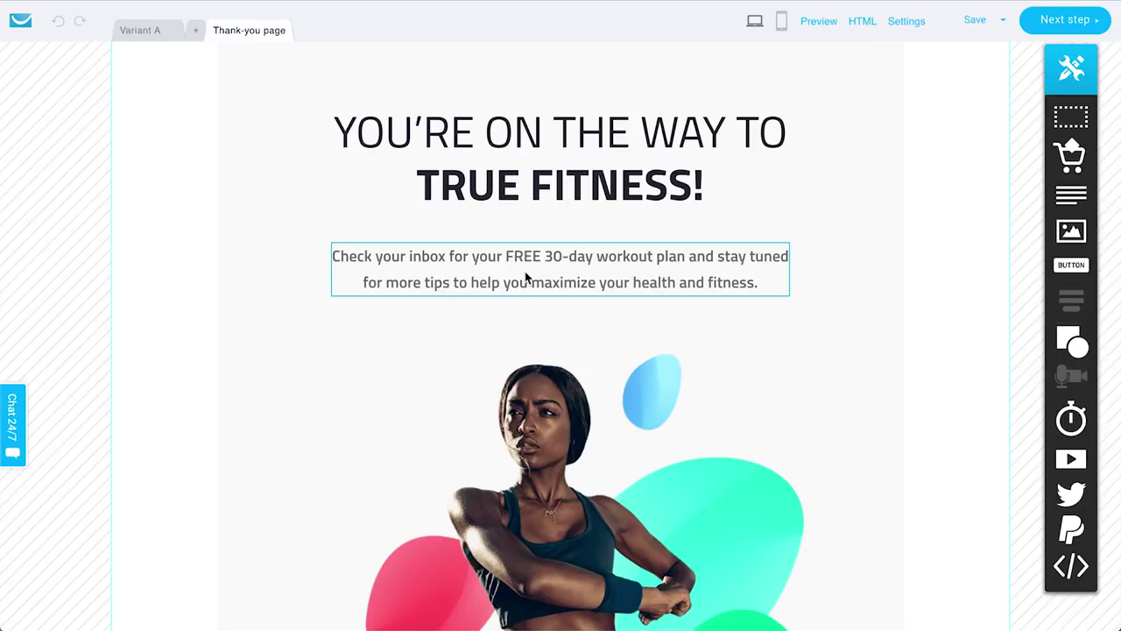
pyautogui.scroll(-1, 526, 277)
pyautogui.scroll(3, 526, 276)
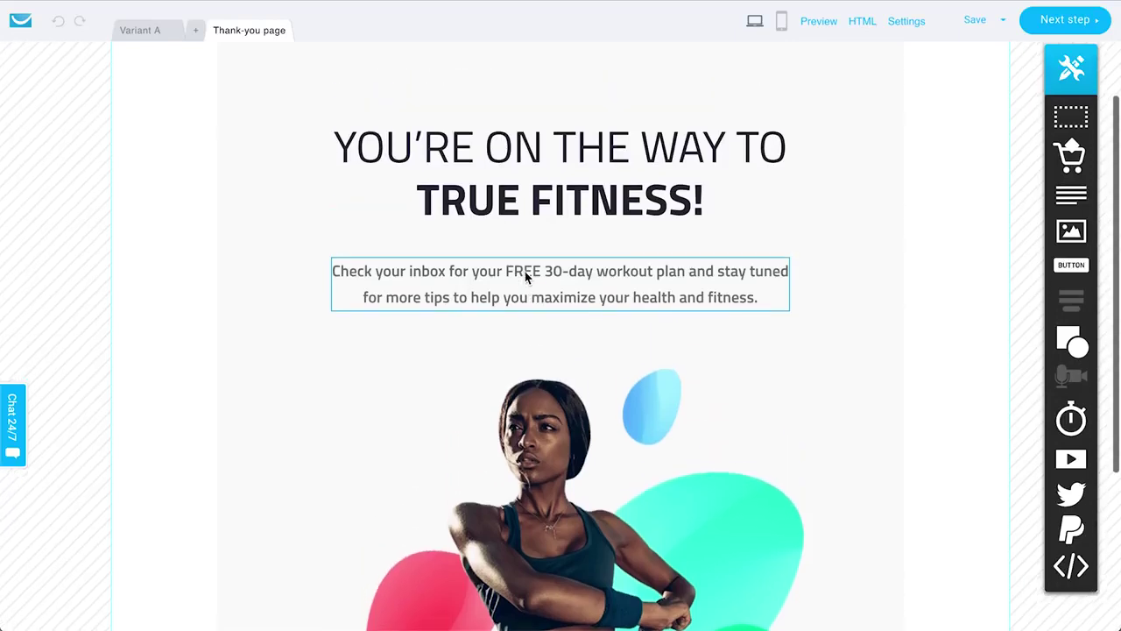
# Continue to the signup page settings and review the SEO, page URL and subscription sections, including the available GetResponse subdomains.
pyautogui.click(1086, 27)
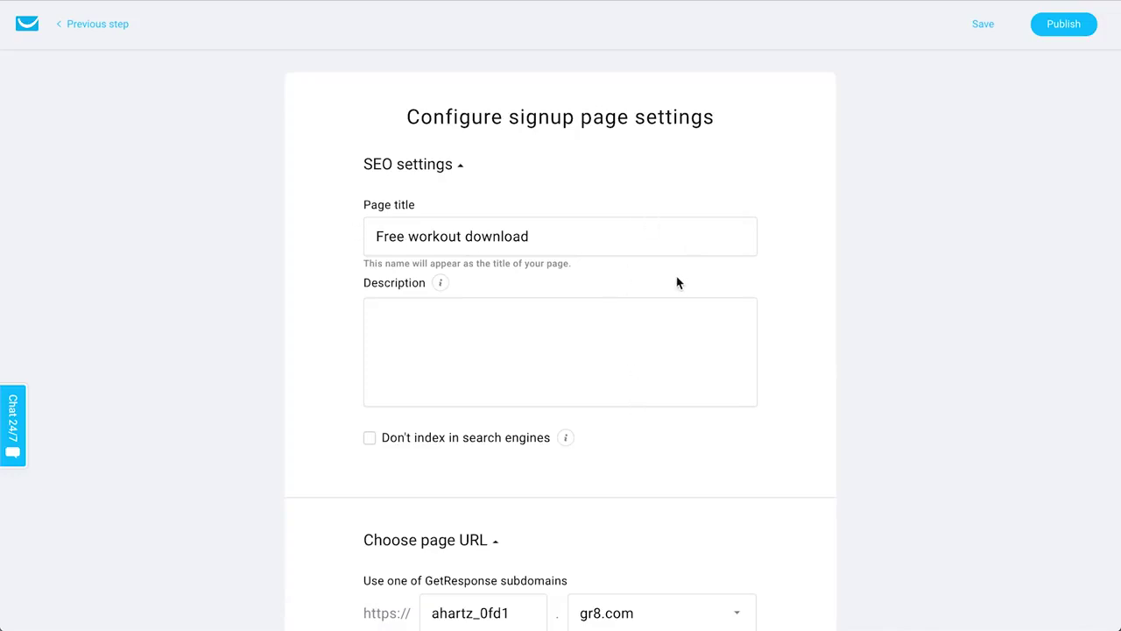
pyautogui.scroll(-2, 633, 603)
pyautogui.scroll(1, 633, 603)
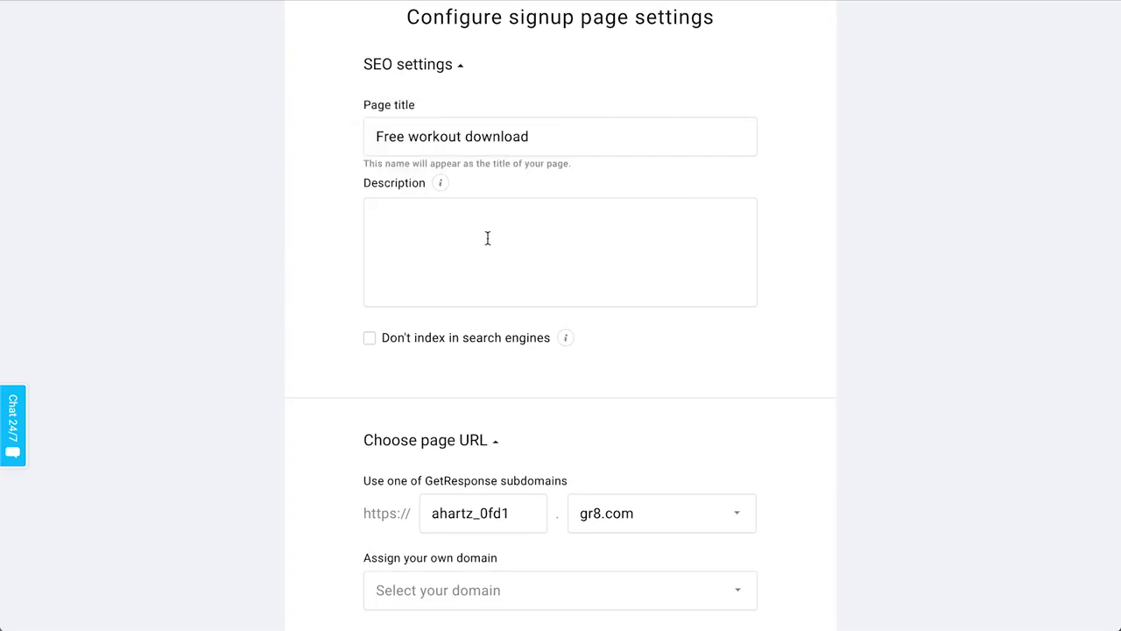
pyautogui.scroll(-2, 442, 247)
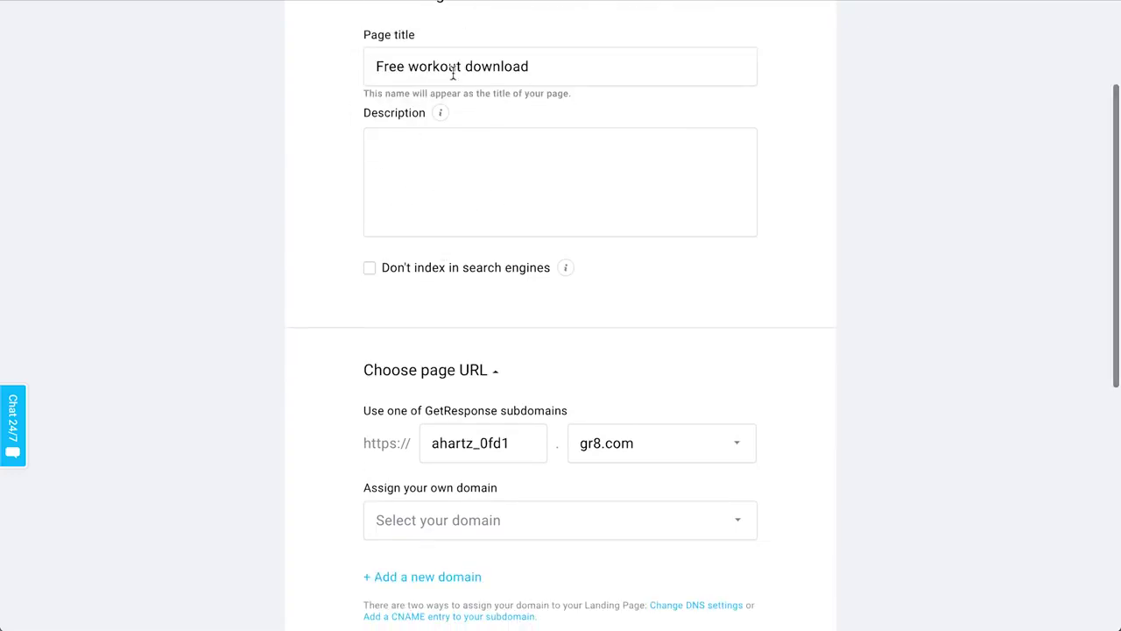
pyautogui.scroll(-3, 671, 266)
pyautogui.scroll(-3, 671, 267)
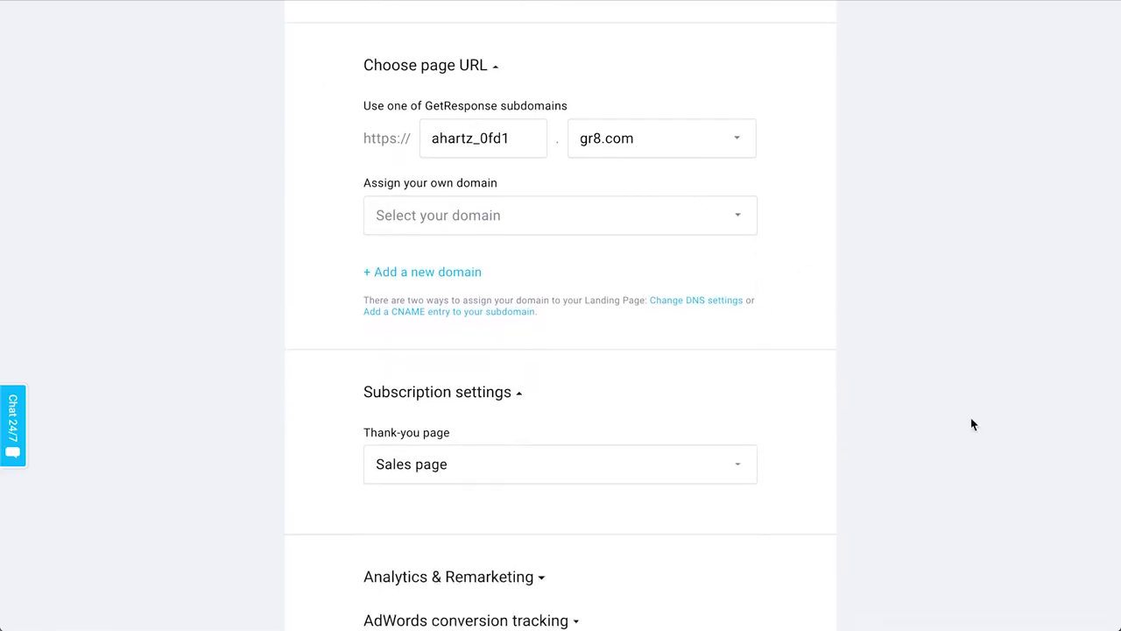
pyautogui.scroll(-1, 876, 295)
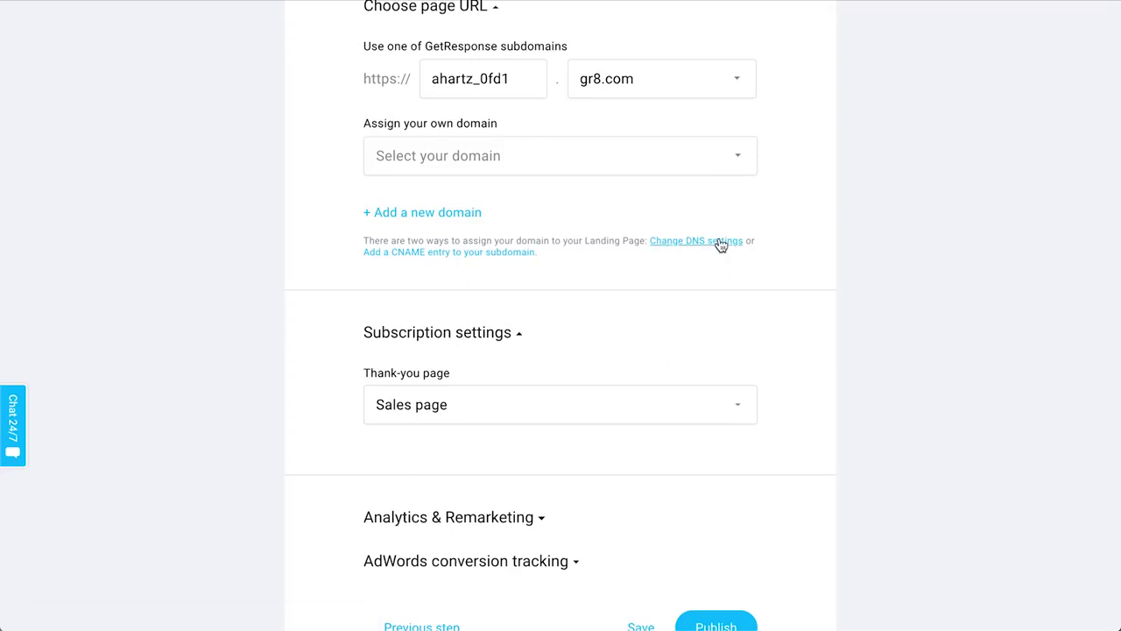
pyautogui.scroll(1, 854, 297)
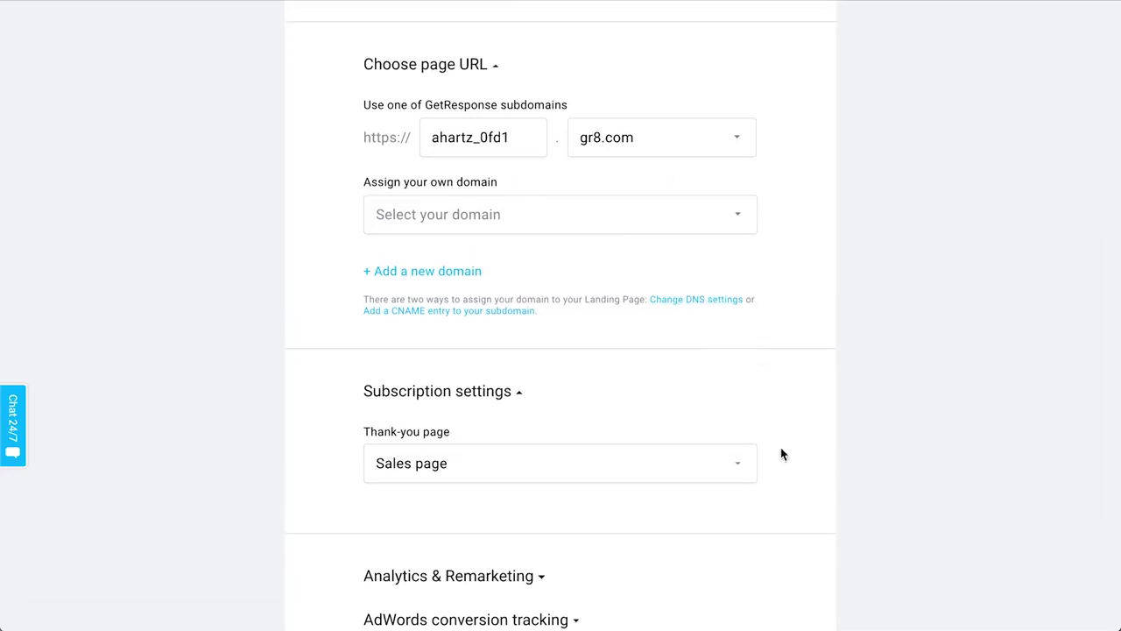
pyautogui.scroll(1, 913, 203)
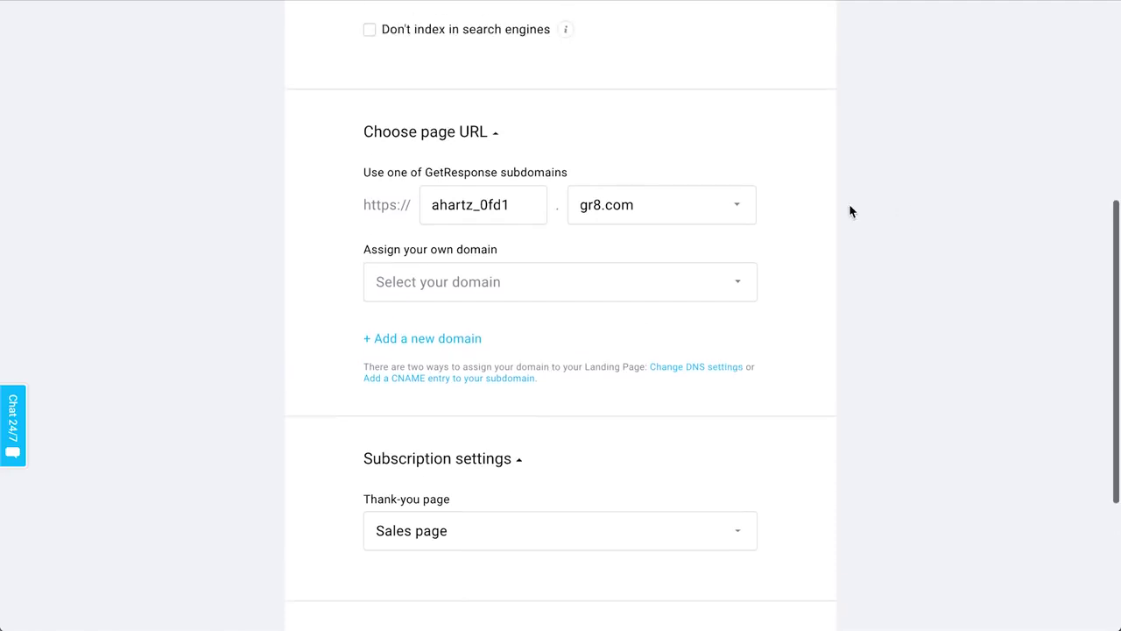
pyautogui.click(663, 209)
pyautogui.click(788, 126)
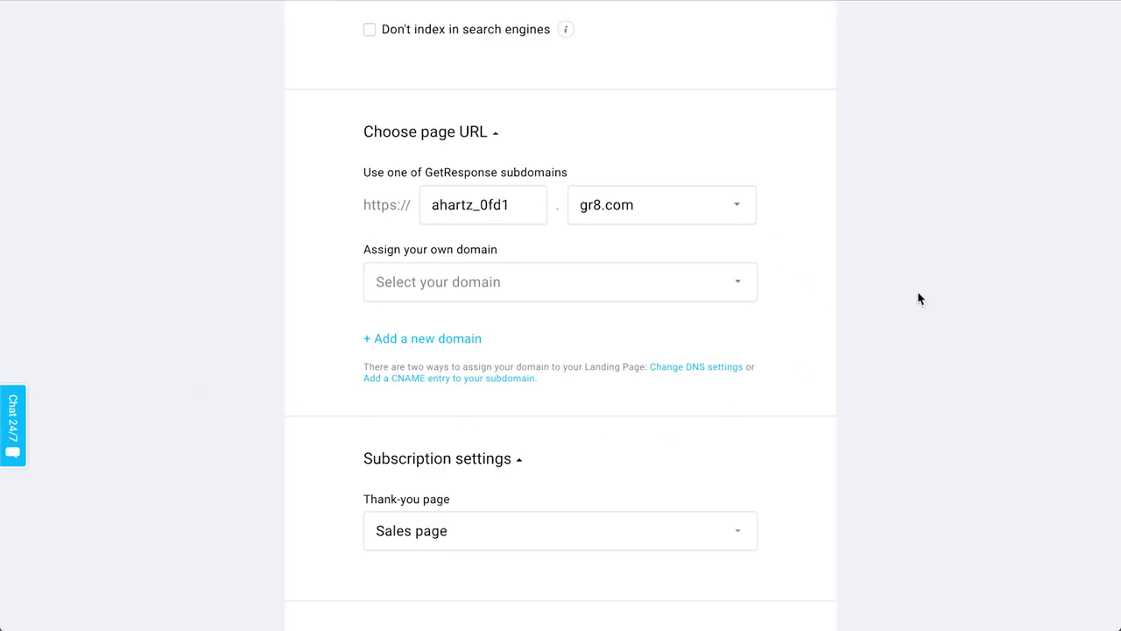
# Set the signup page's thank-you page to "Default thank-you page" and publish the signup page.
pyautogui.scroll(-3, 919, 299)
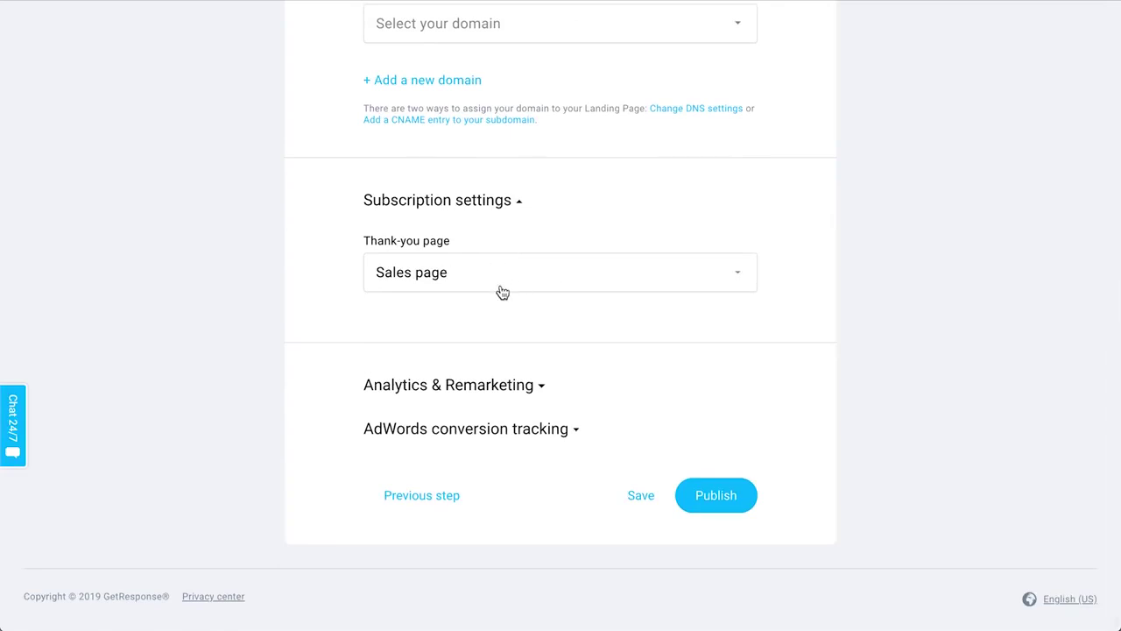
pyautogui.click(502, 292)
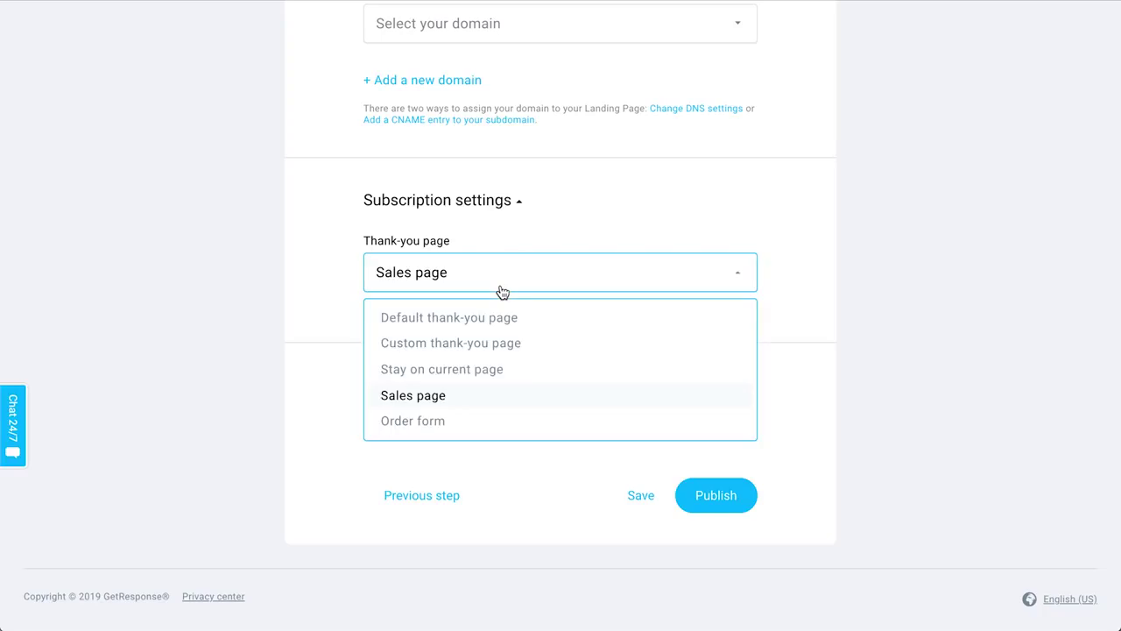
pyautogui.click(459, 317)
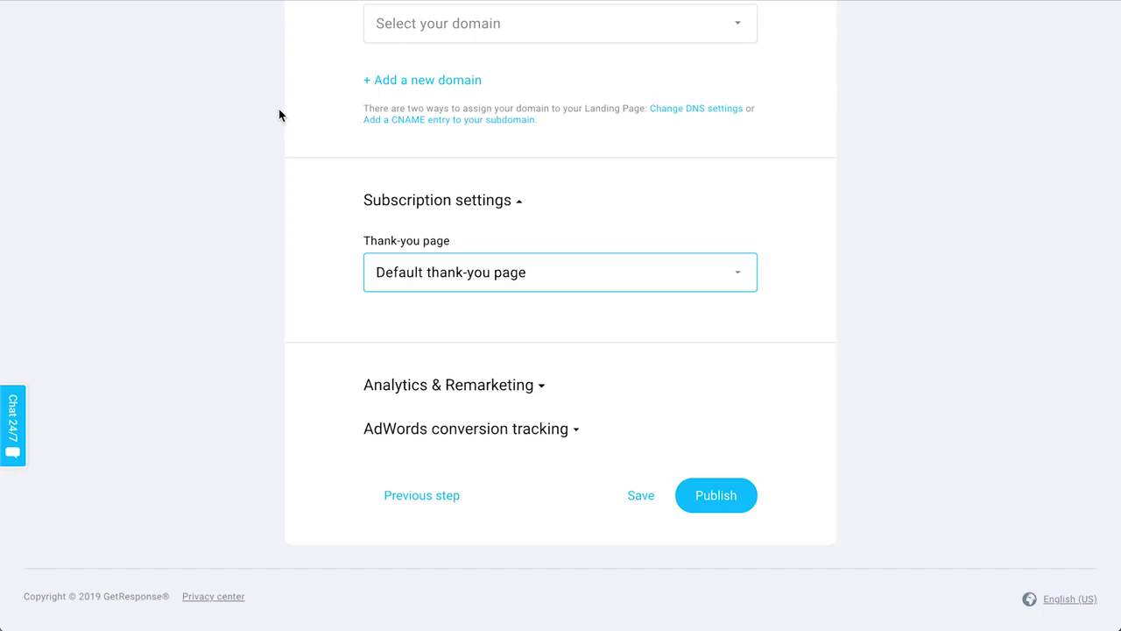
pyautogui.click(500, 267)
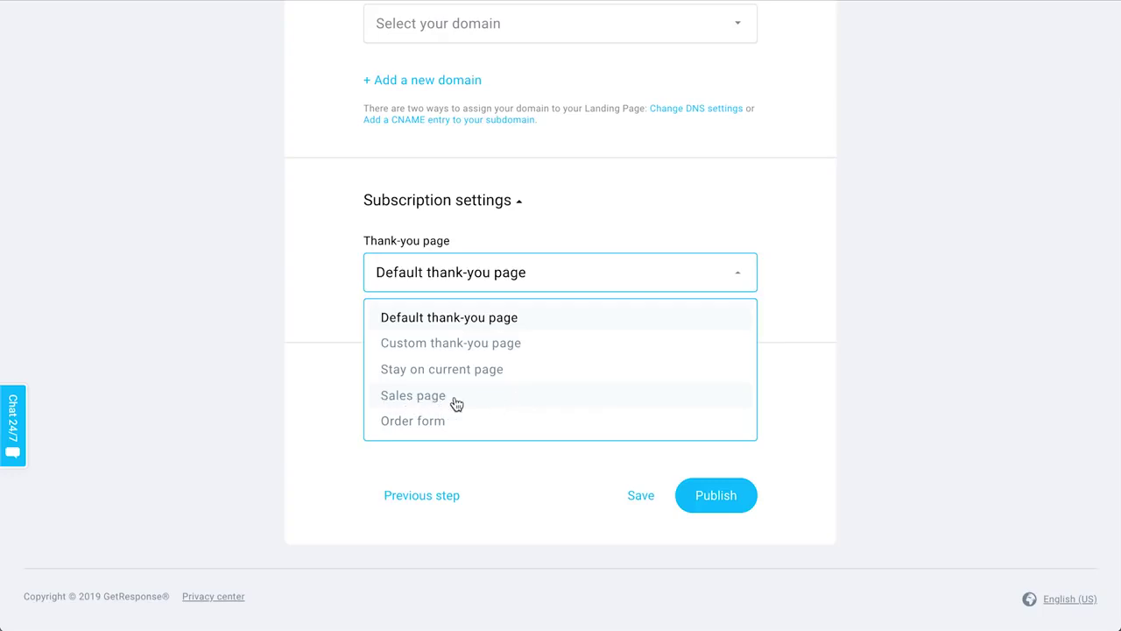
pyautogui.click(497, 329)
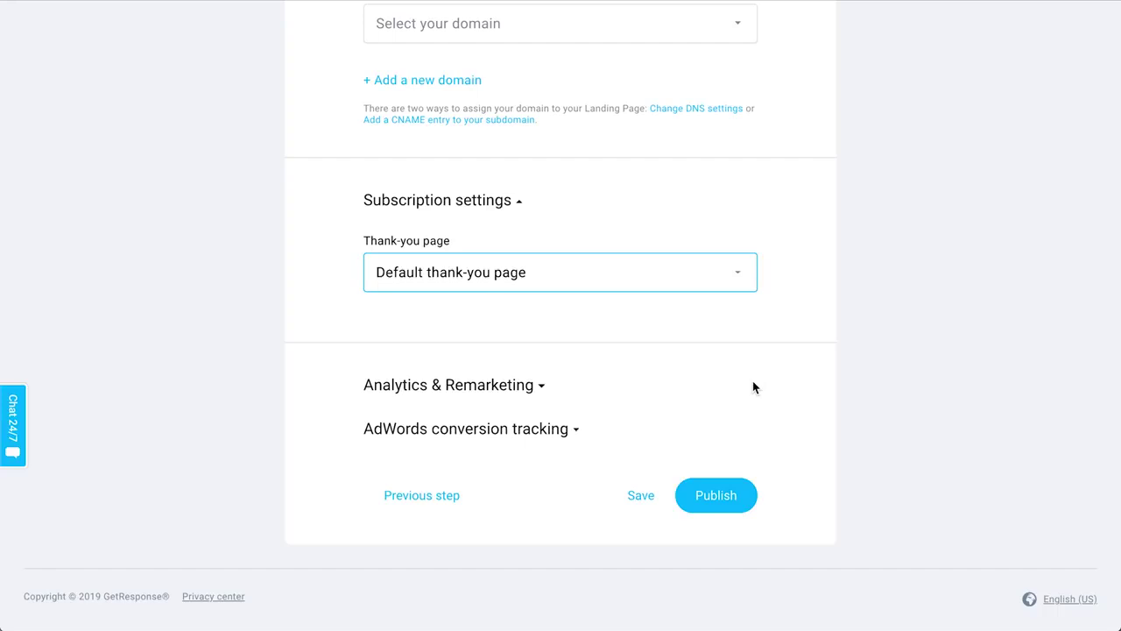
pyautogui.click(726, 502)
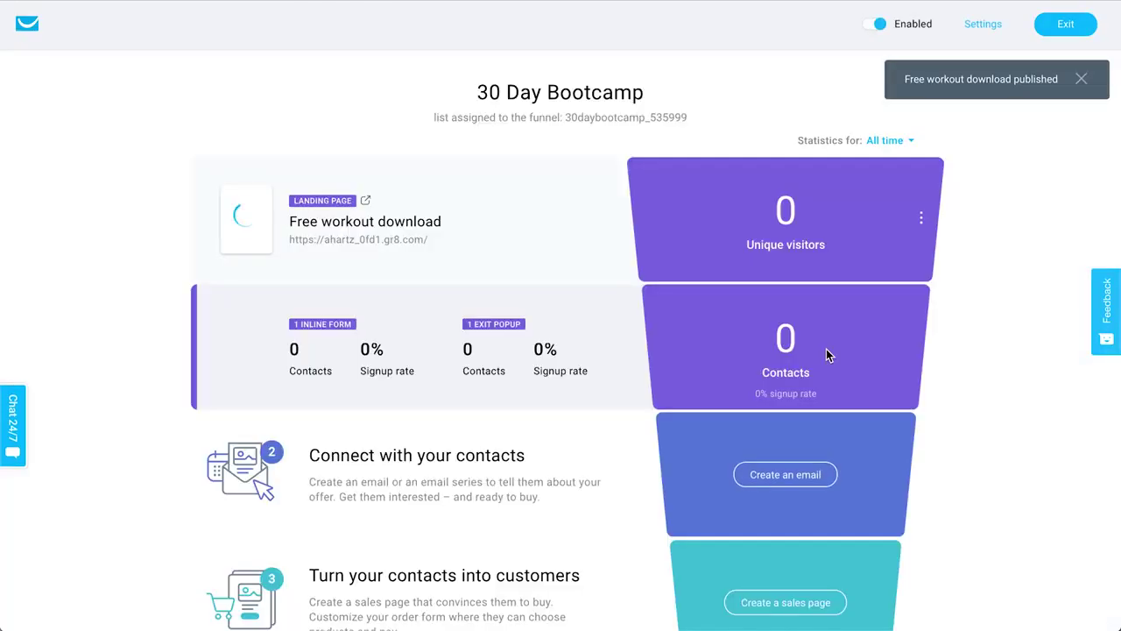
# Examine the 30 Day Bootcamp funnel overview, from the landing page and form statistics down to the remaining stages and results.
pyautogui.scroll(-1, 967, 426)
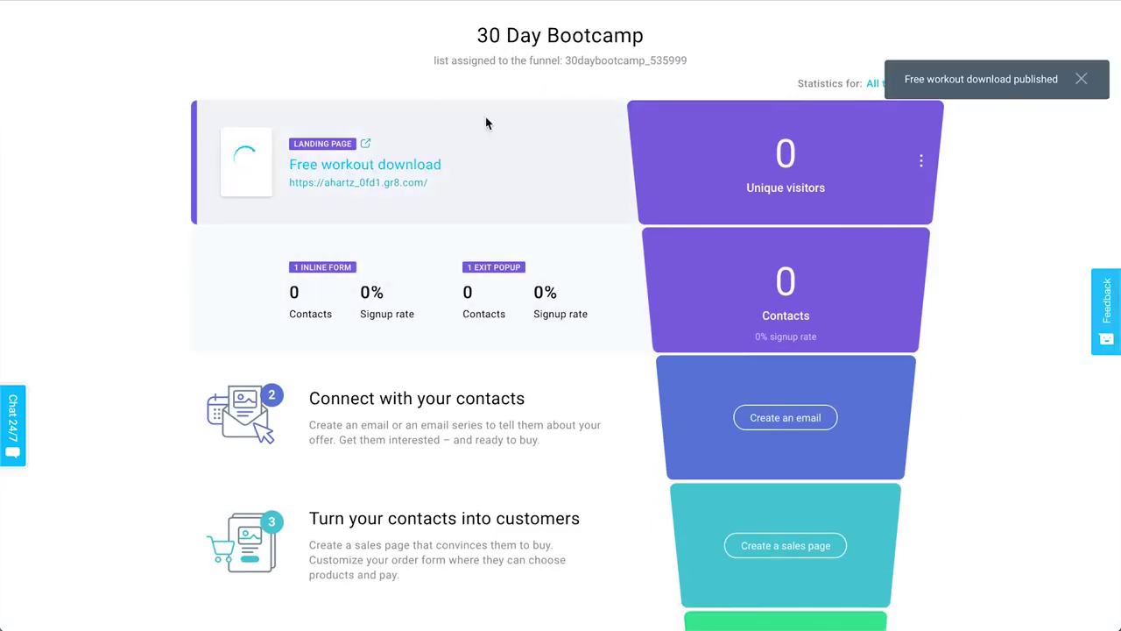
pyautogui.scroll(-2, 500, 207)
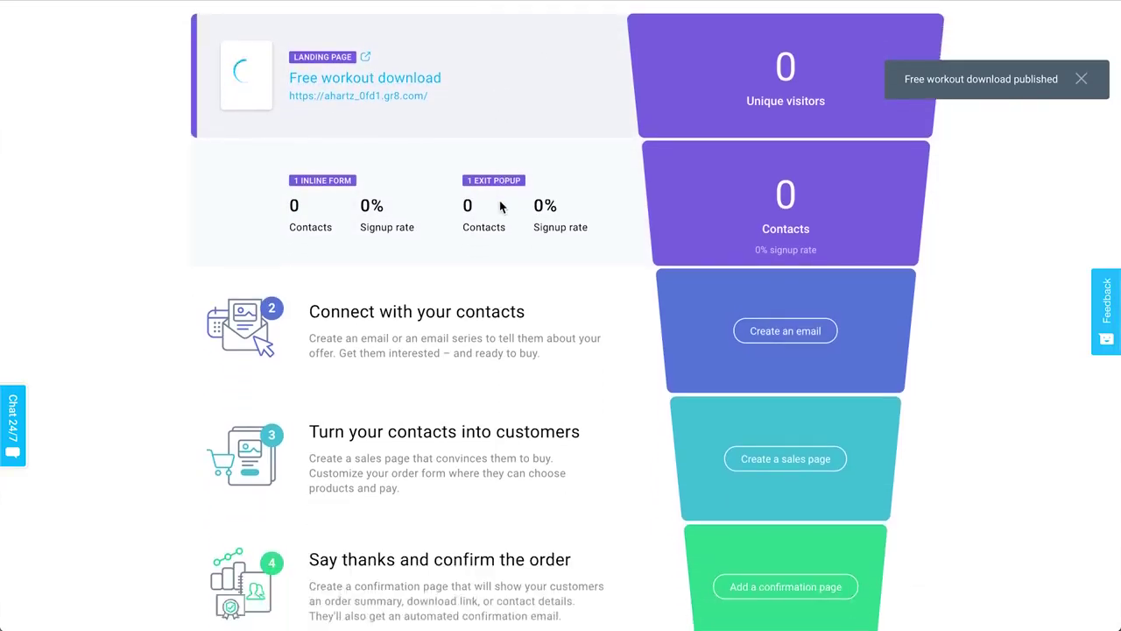
pyautogui.scroll(-1, 359, 126)
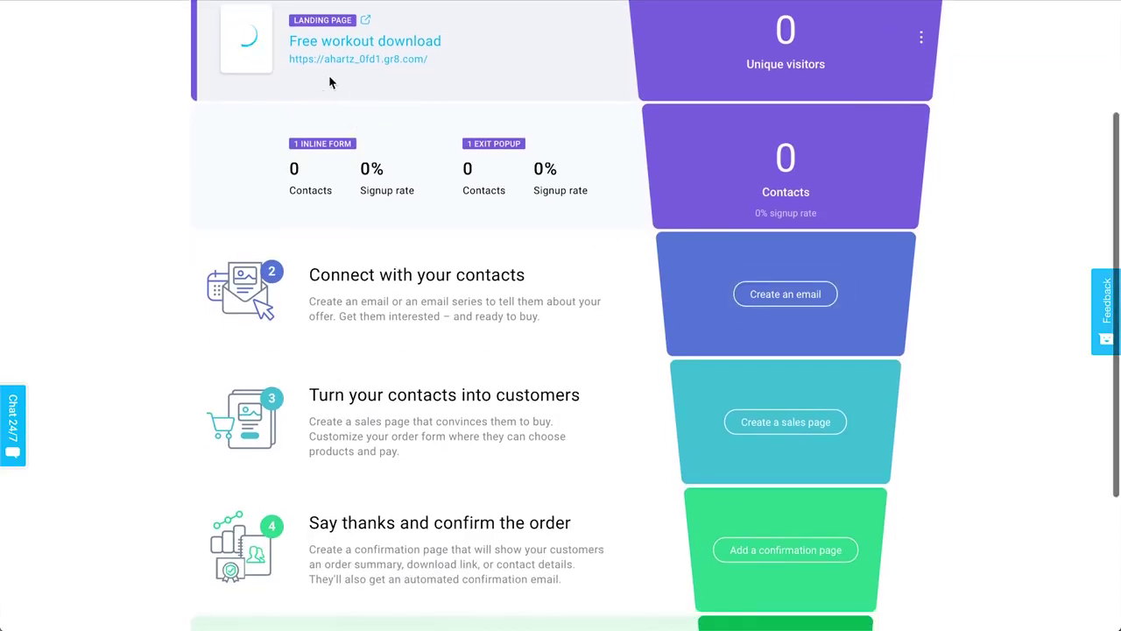
pyautogui.scroll(-1, 523, 115)
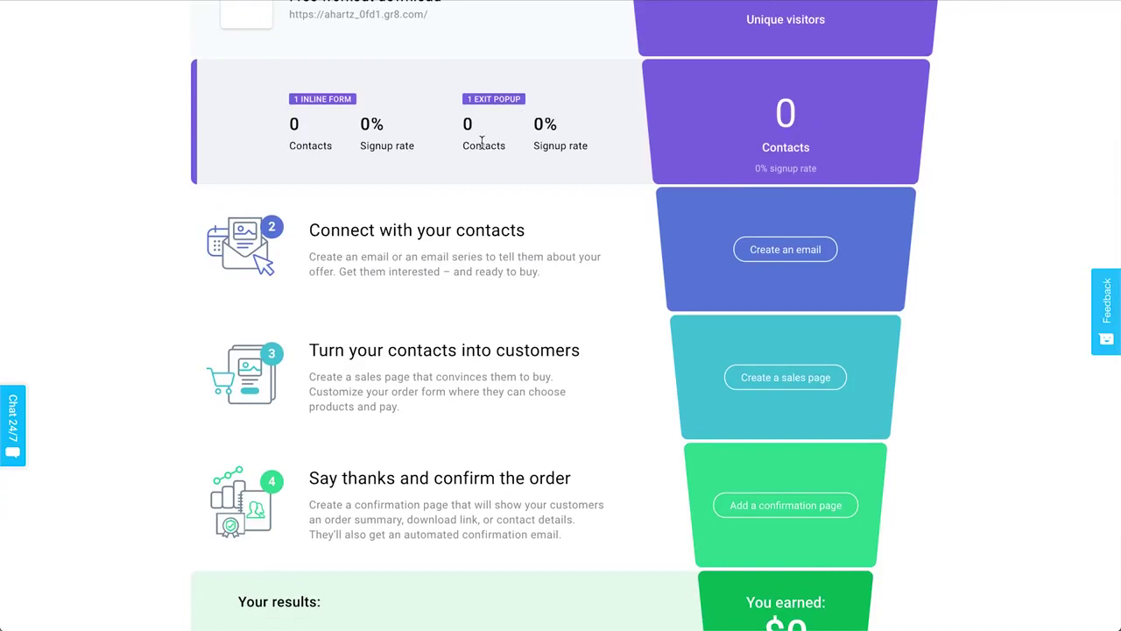
pyautogui.scroll(1, 958, 205)
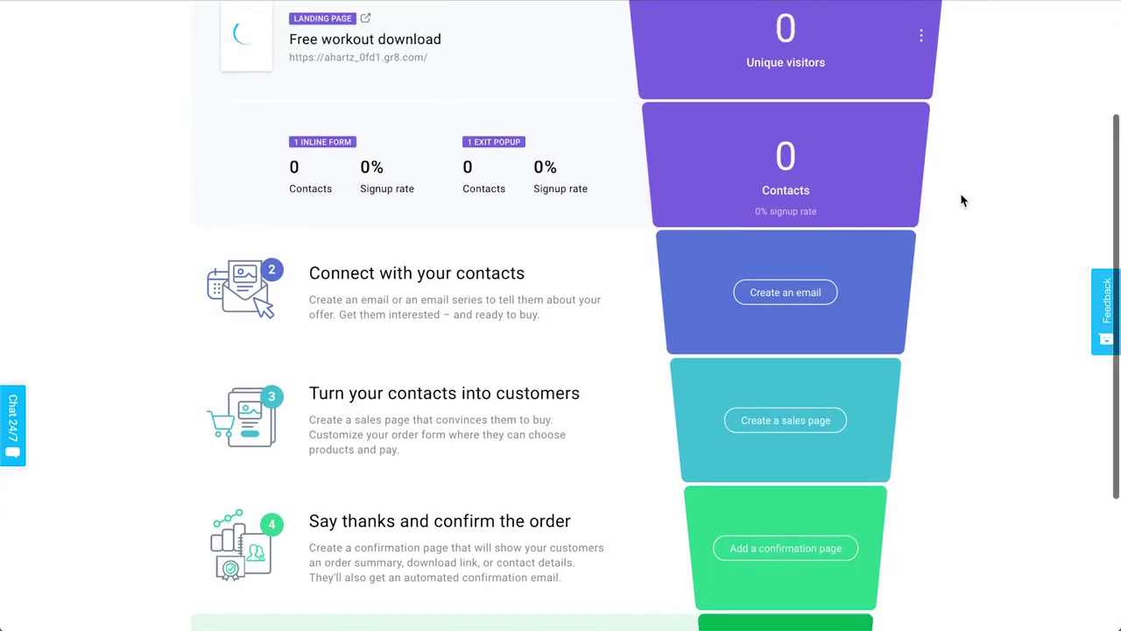
pyautogui.scroll(-2, 960, 203)
pyautogui.scroll(-3, 962, 202)
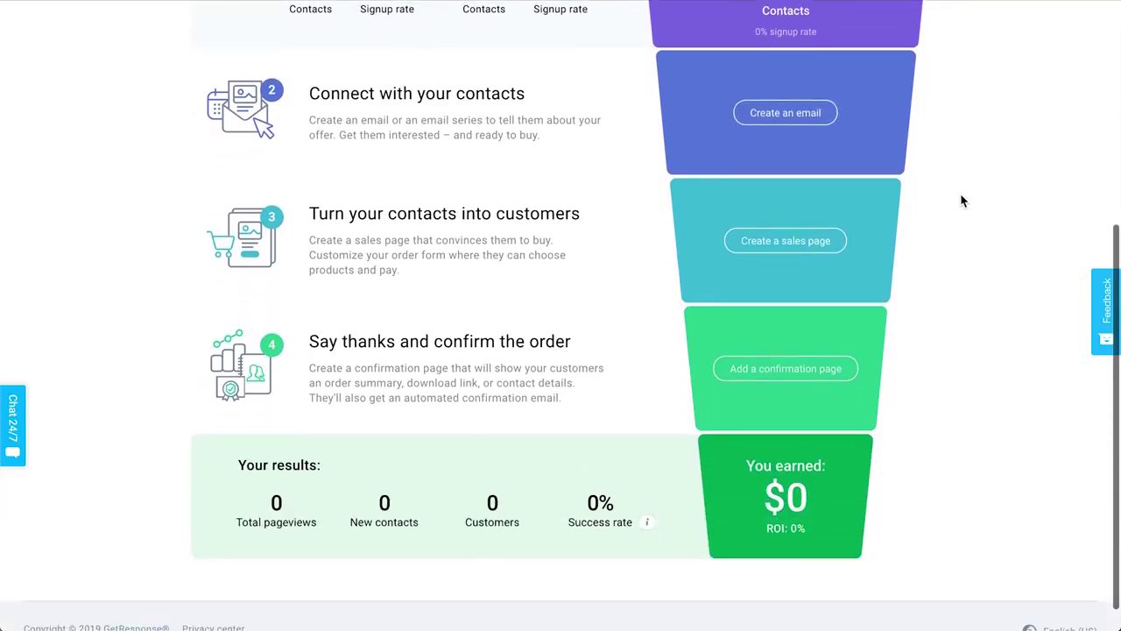
# Create the funnel's welcome email with message name and subject "Thanks for signing up!" and continue to template selection.
pyautogui.click(809, 120)
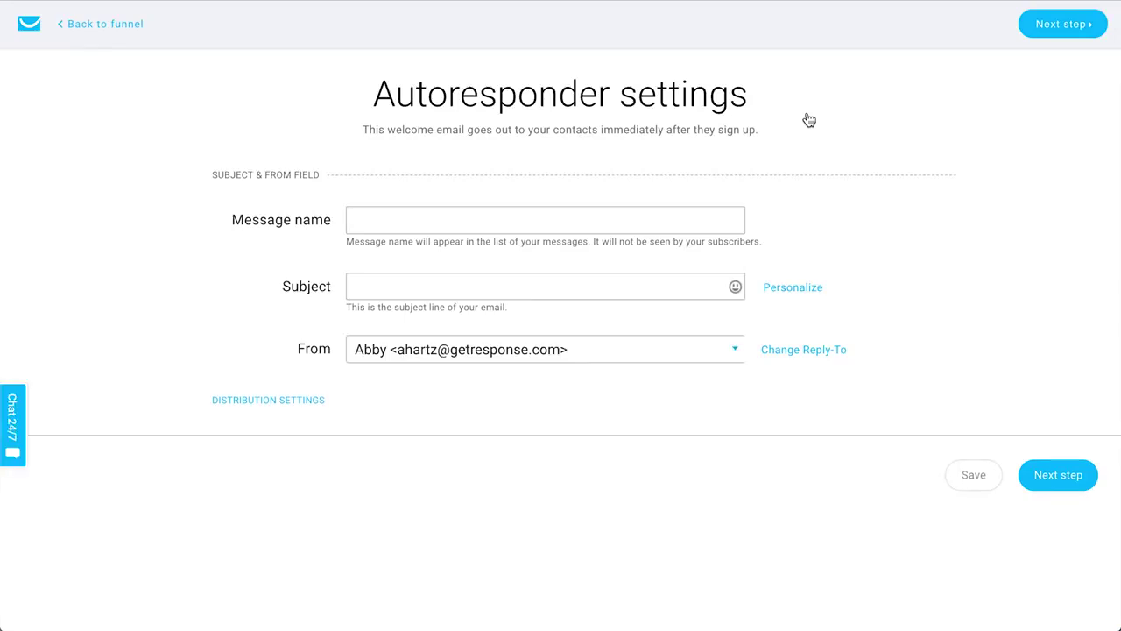
pyautogui.click(581, 227)
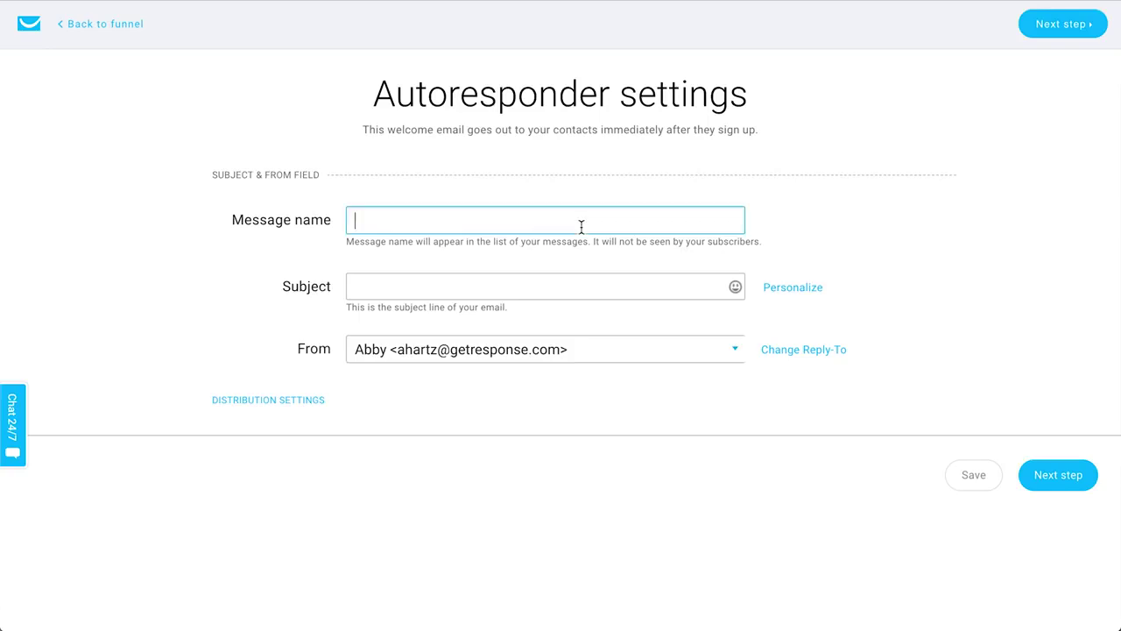
pyautogui.write('Thanks for singing up!')
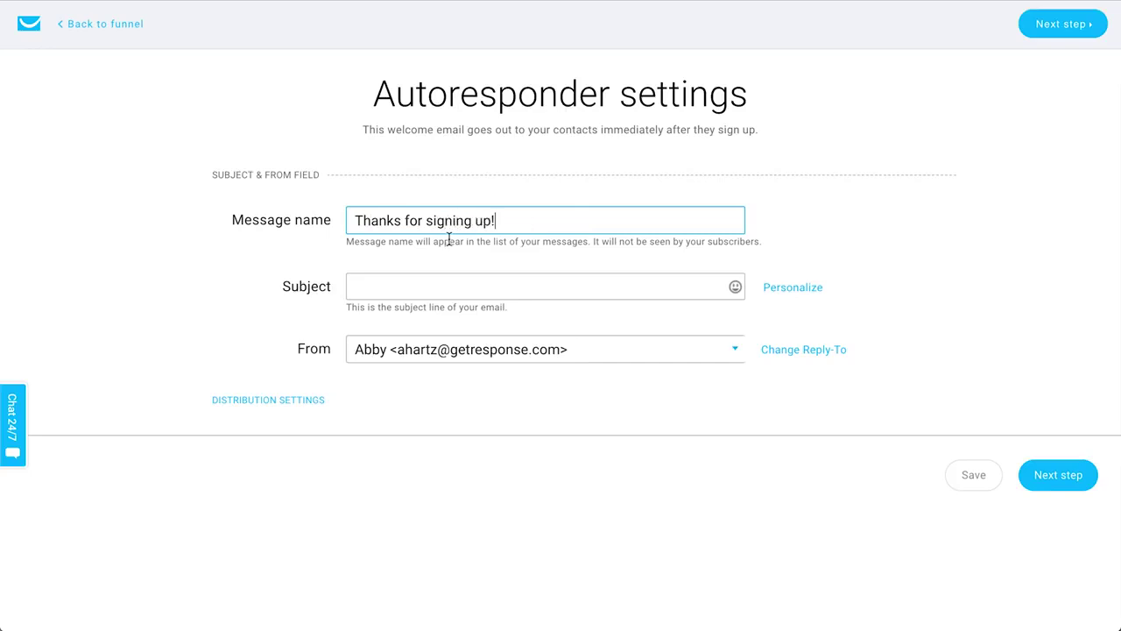
pyautogui.tripleClick(452, 230)
pyautogui.click(441, 293)
pyautogui.write('Thanks for signing up!')
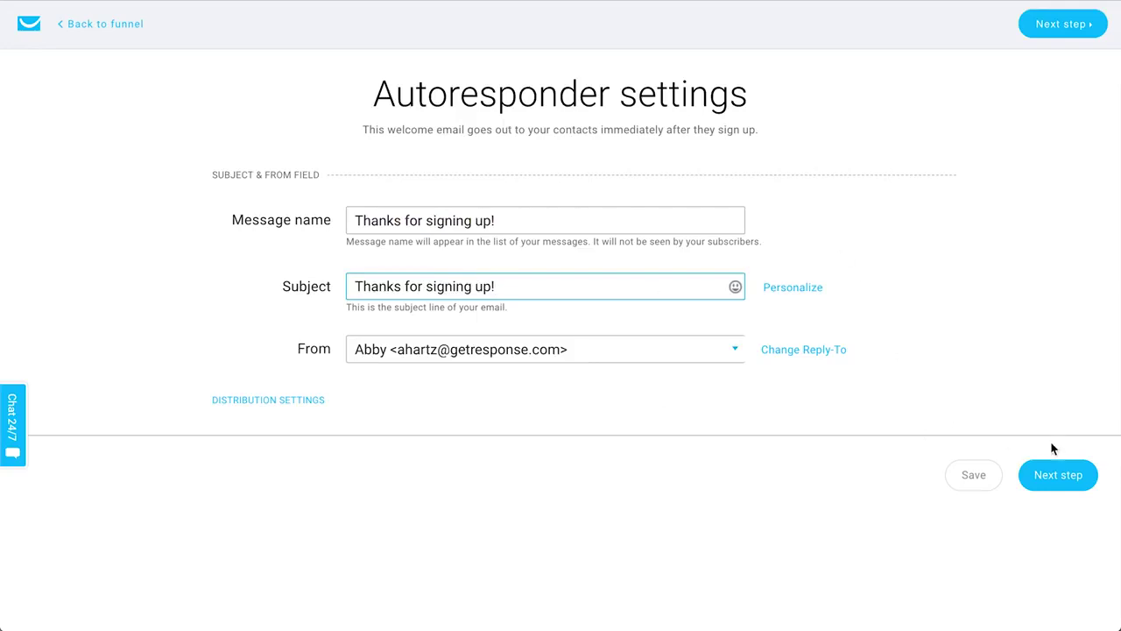
pyautogui.click(1066, 480)
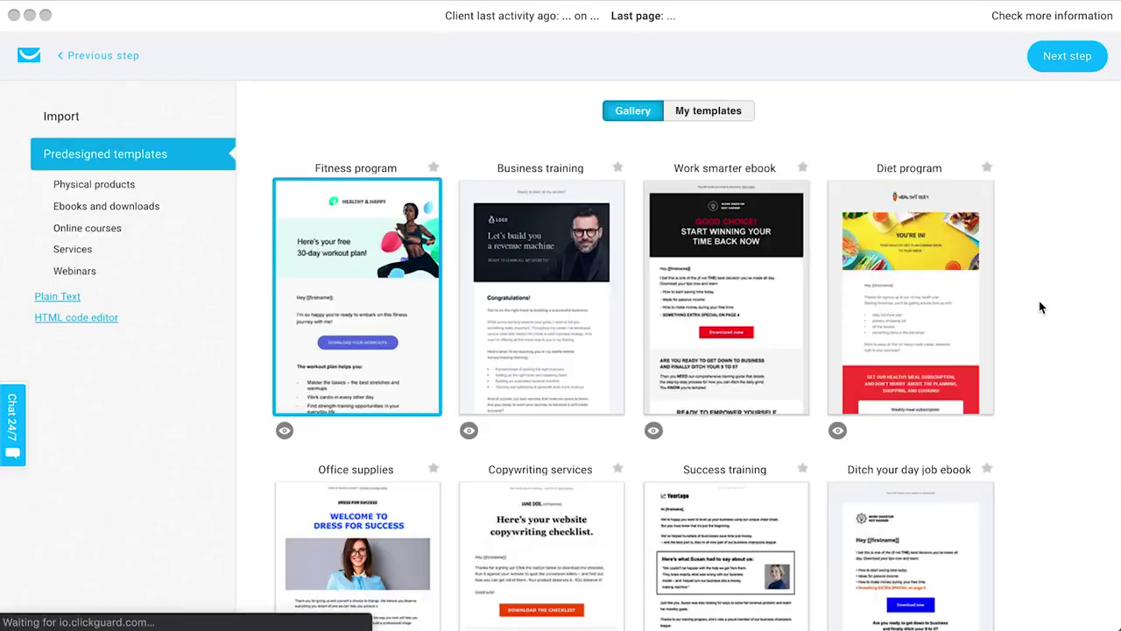
# Browse the predesigned email templates and use the Fitness program template for the welcome email.
pyautogui.scroll(-3, 456, 349)
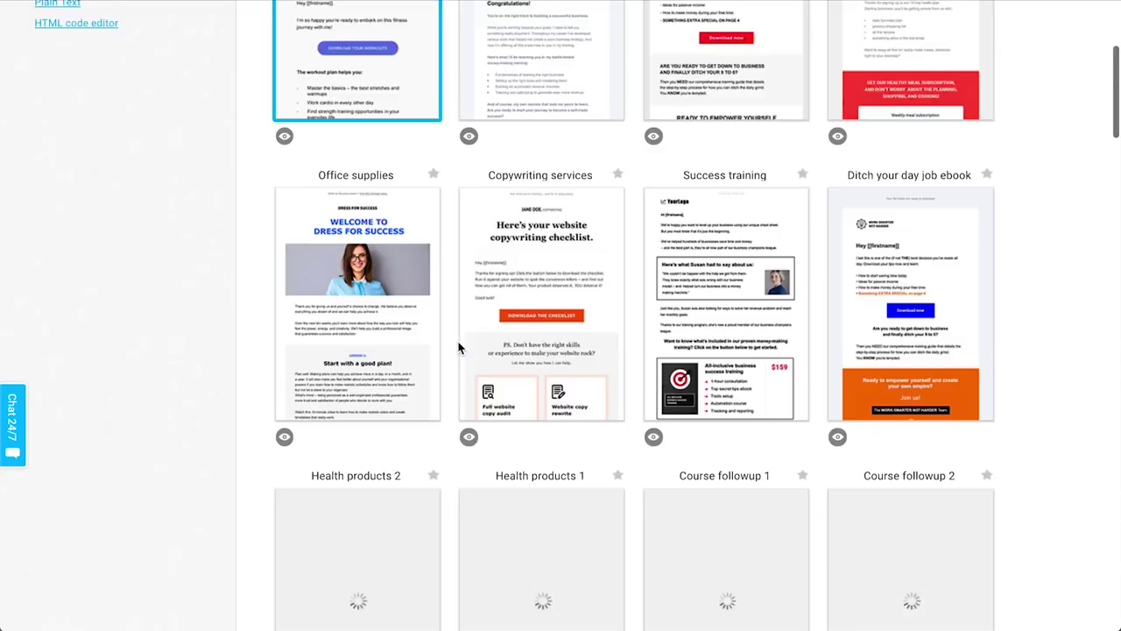
pyautogui.scroll(2, 459, 355)
pyautogui.scroll(3, 373, 150)
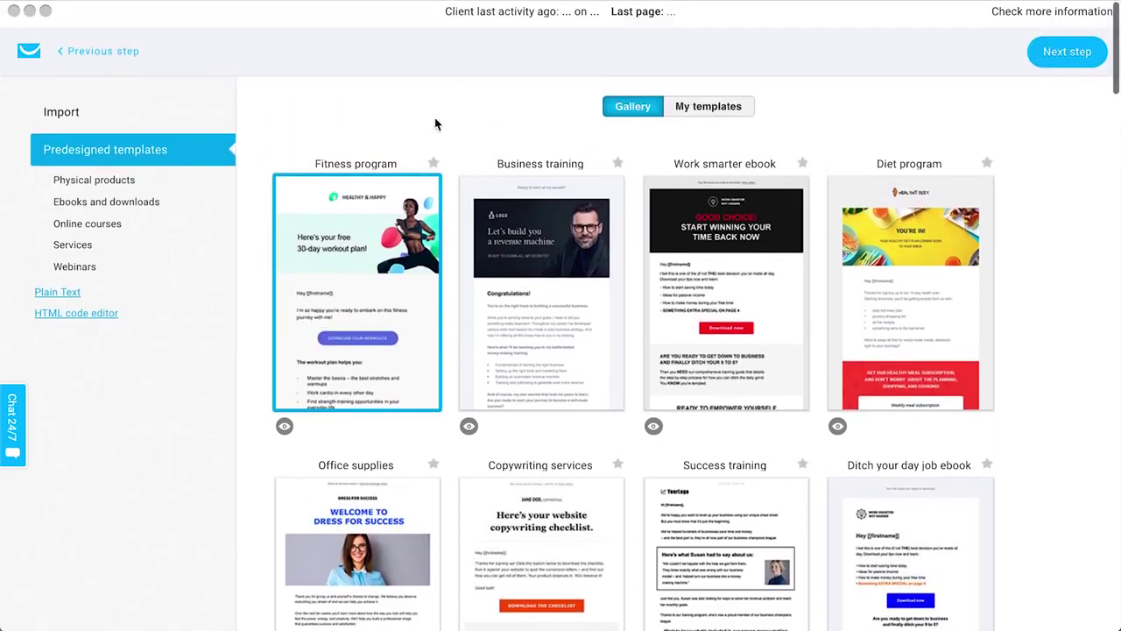
pyautogui.moveTo(368, 263)
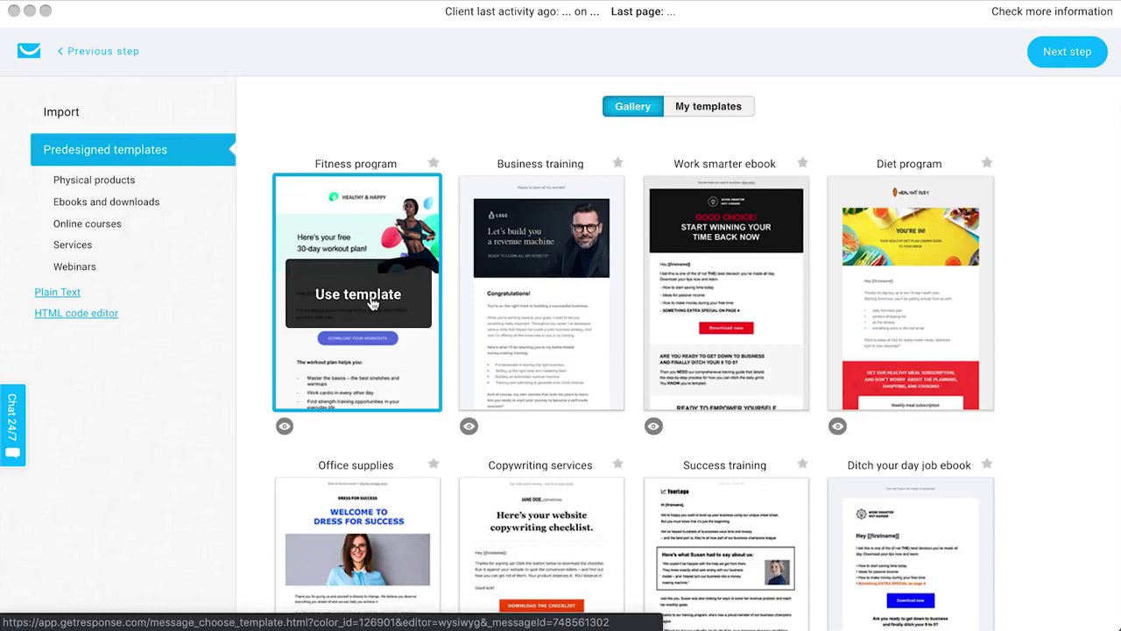
pyautogui.click(372, 303)
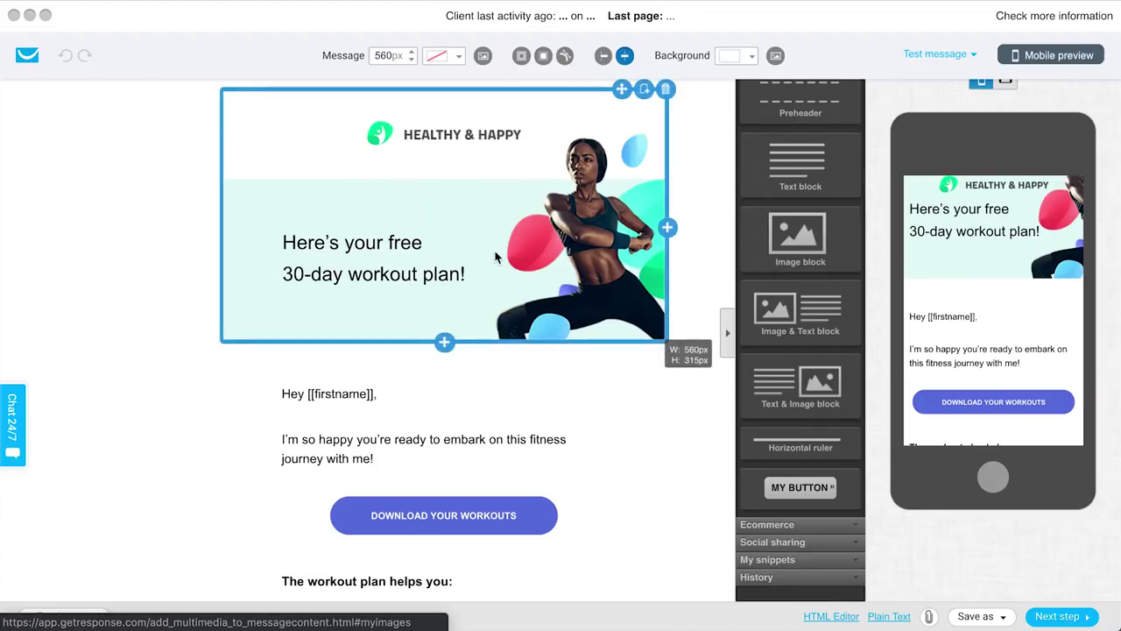
# Examine the welcome email's content from the download button through the motivation text to the 30 Day Bootcamp product box.
pyautogui.scroll(-3, 580, 395)
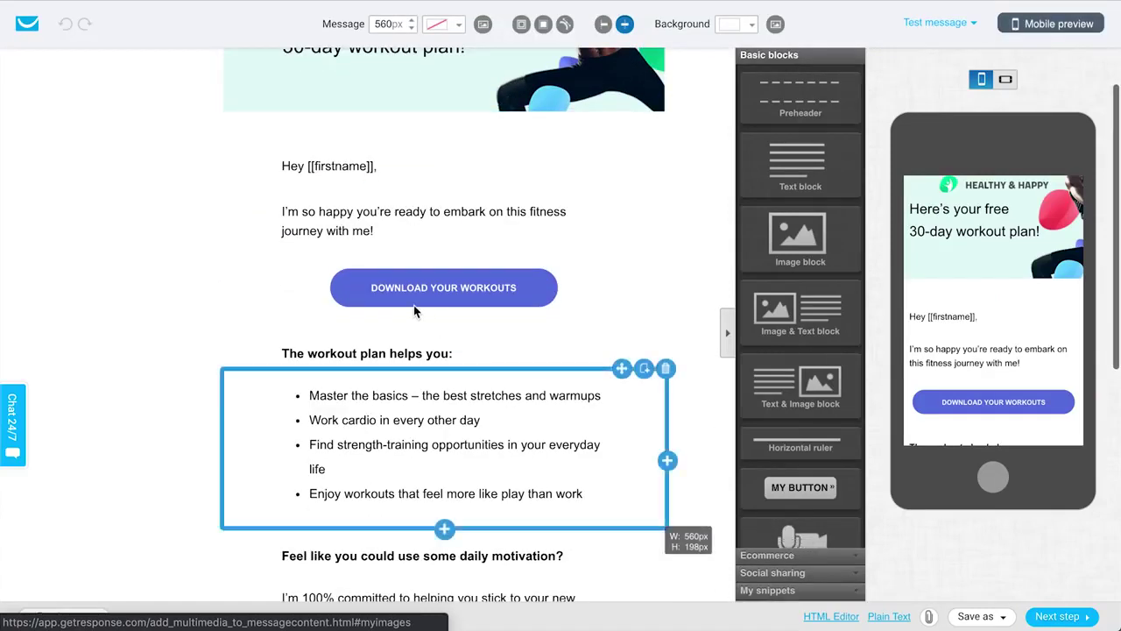
pyautogui.click(470, 290)
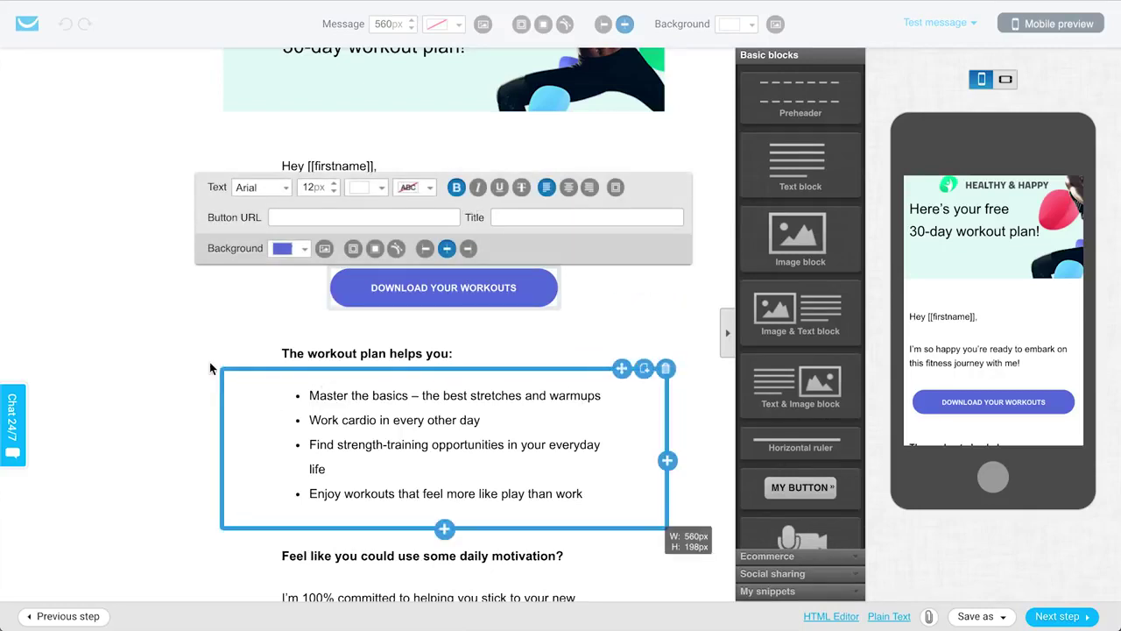
pyautogui.click(203, 331)
pyautogui.scroll(-3, 449, 163)
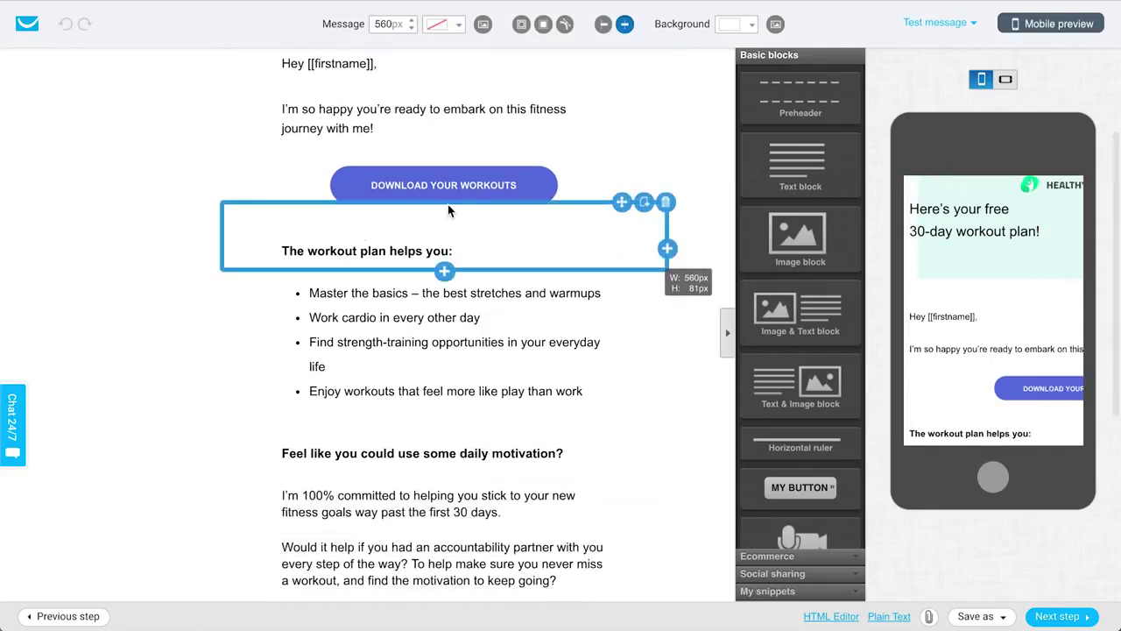
pyautogui.scroll(-3, 449, 163)
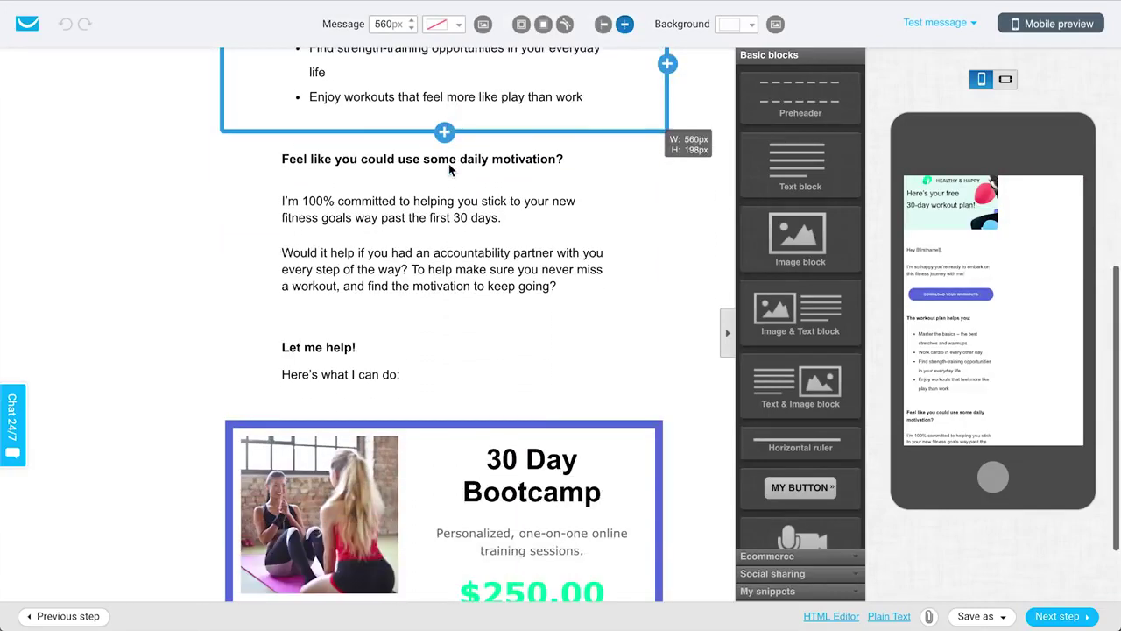
pyautogui.scroll(1, 105, 301)
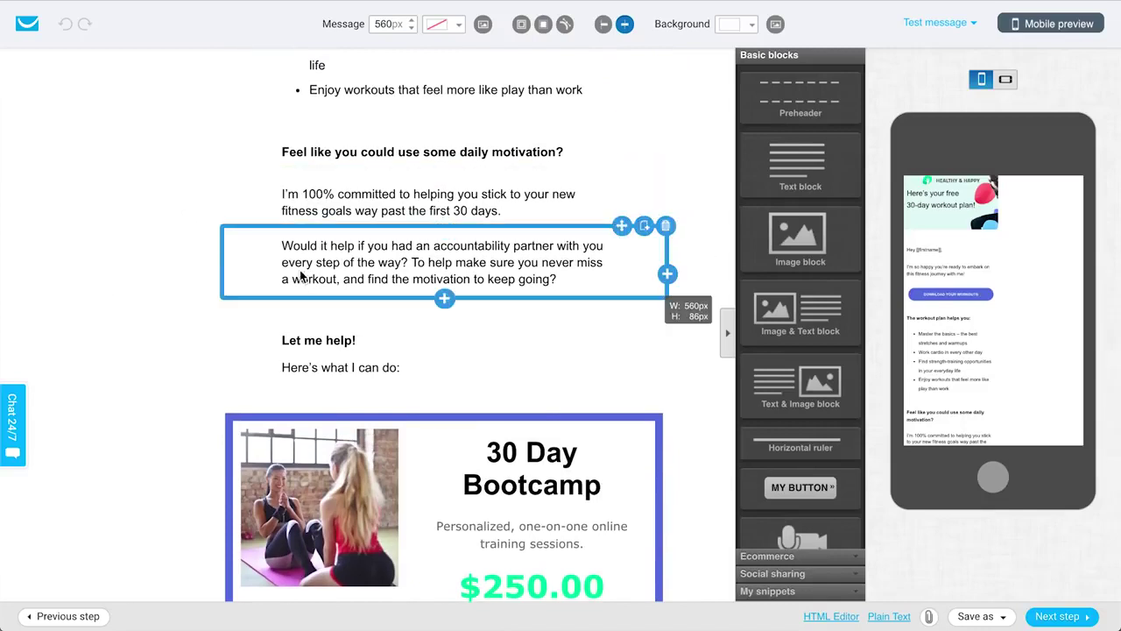
pyautogui.scroll(1, 189, 279)
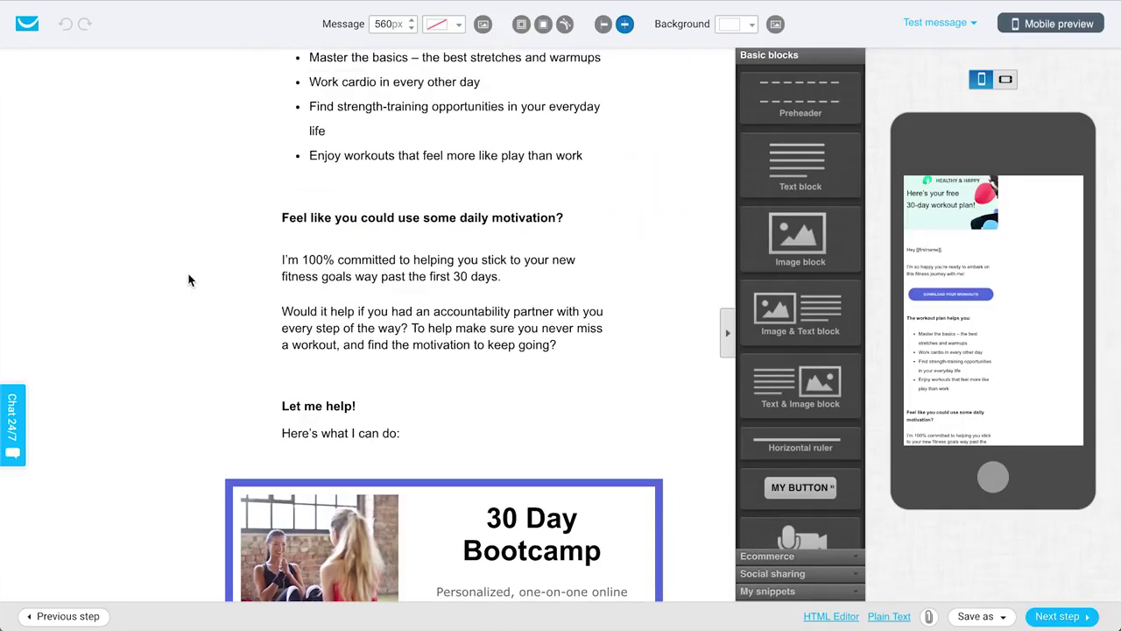
pyautogui.scroll(-3, 189, 280)
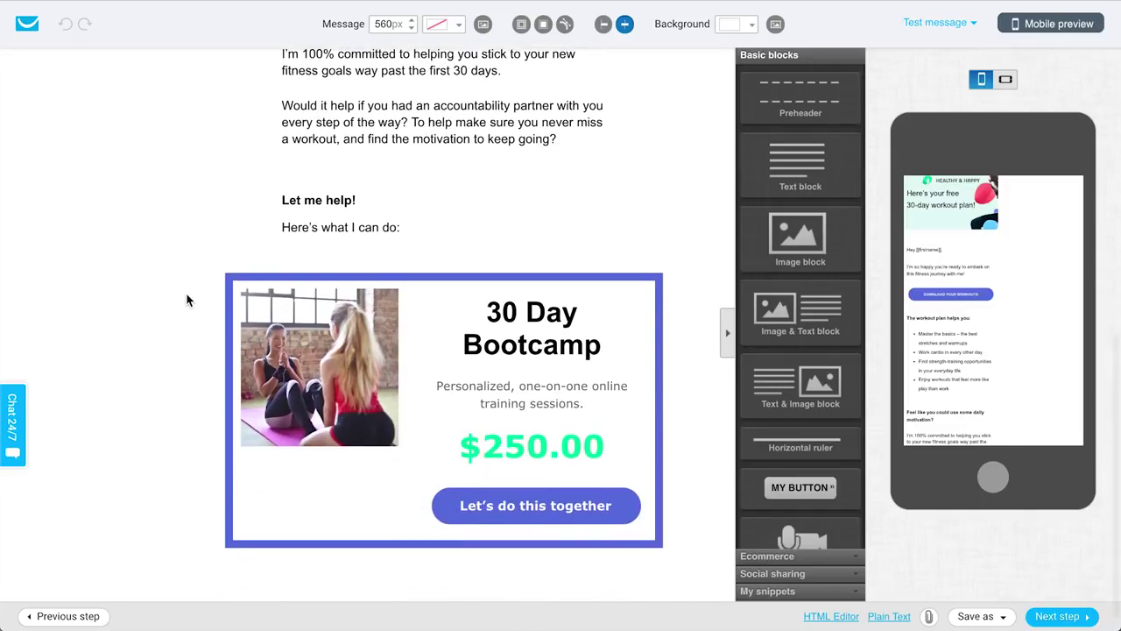
# Hide the mobile preview and inspect the ecommerce blocks and the product box's "Let's do this together" button.
pyautogui.click(1032, 26)
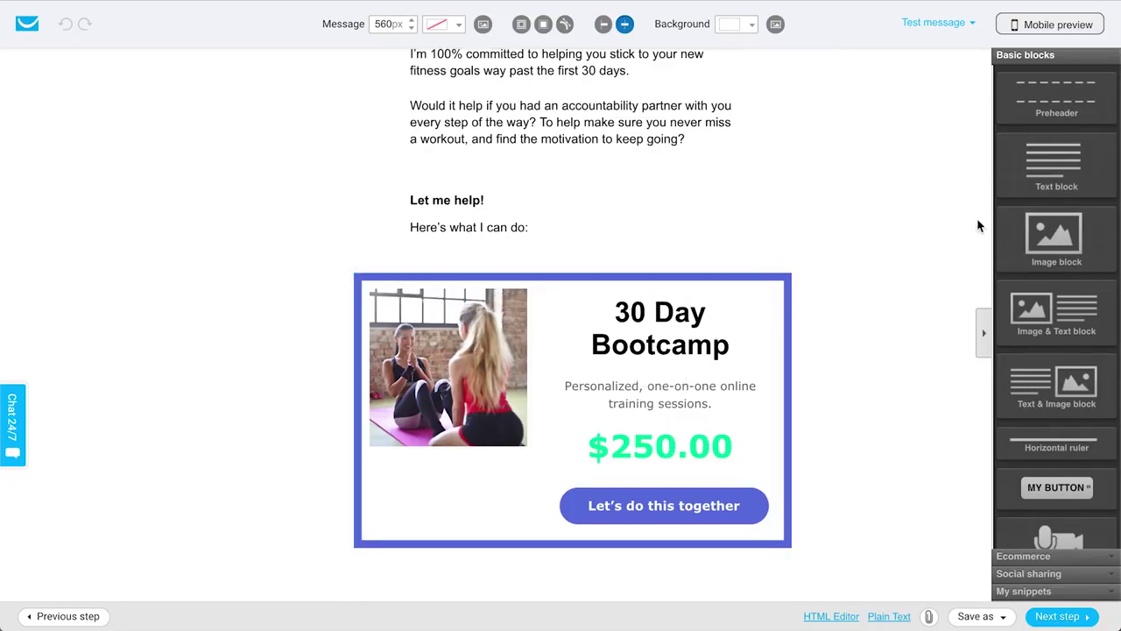
pyautogui.click(1032, 557)
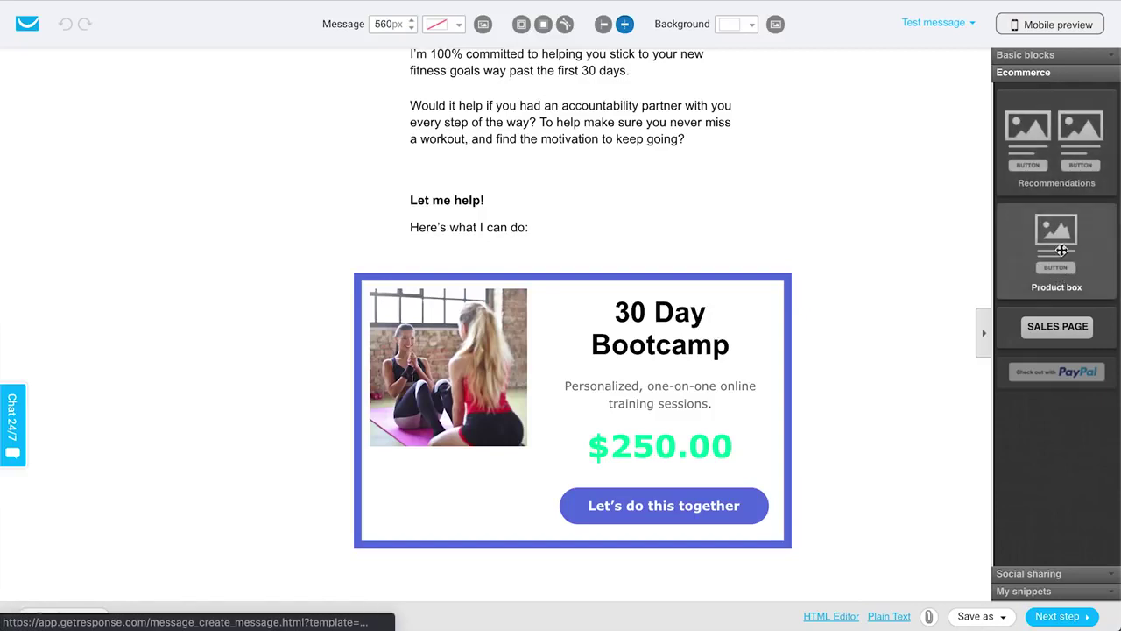
pyautogui.moveTo(1065, 345)
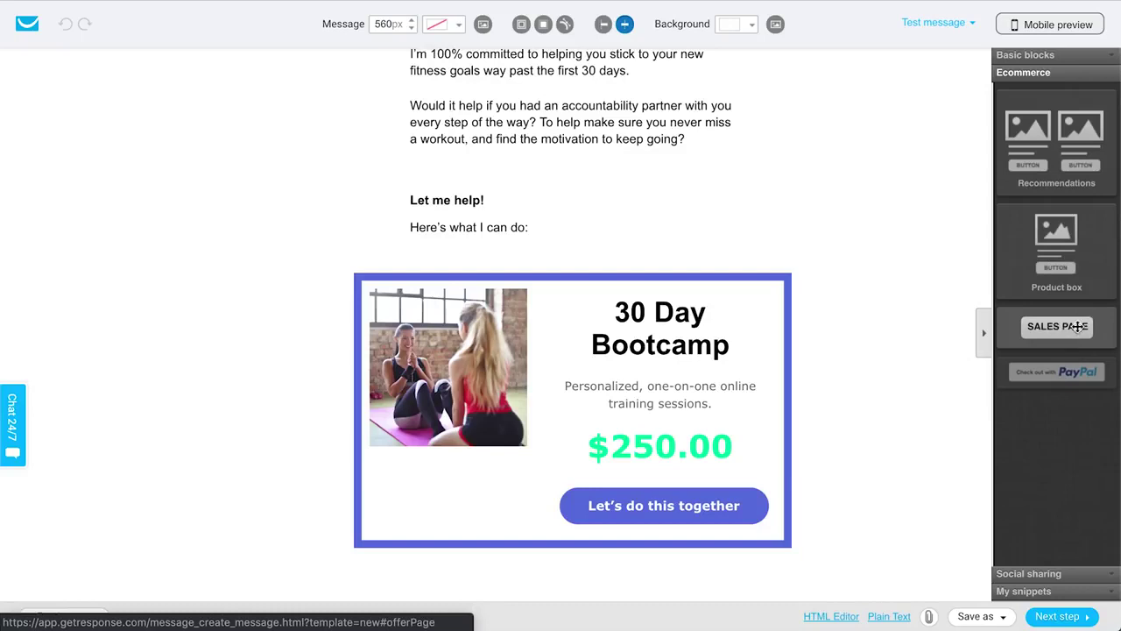
pyautogui.moveTo(1077, 326); pyautogui.dragTo(680, 505)
pyautogui.click(681, 505)
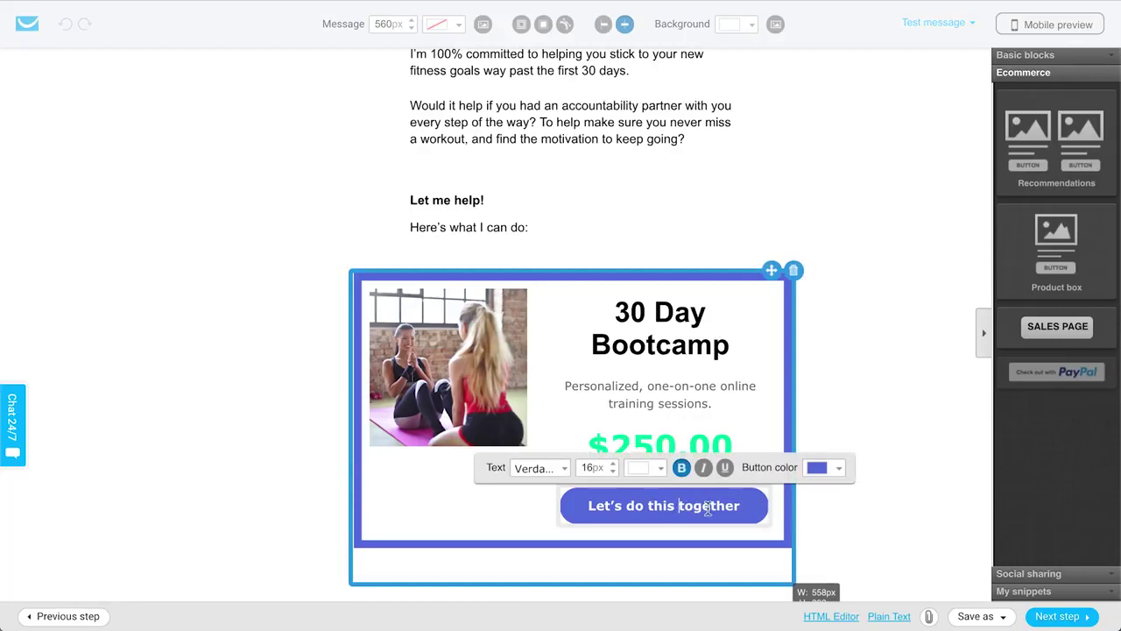
pyautogui.click(897, 508)
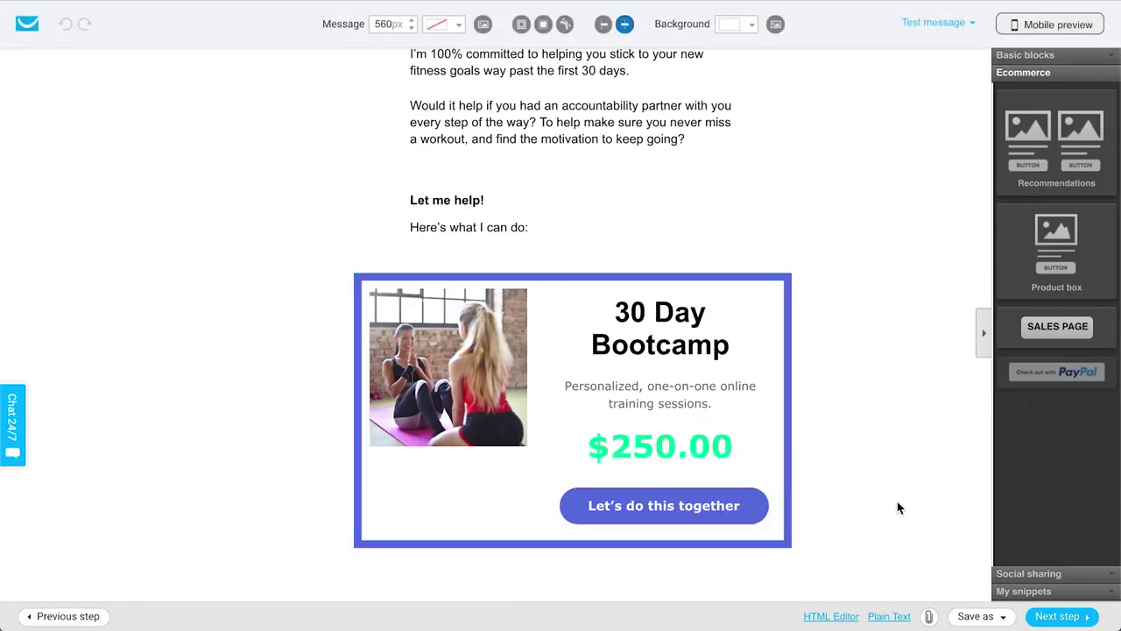
# Finish the welcome email and review its autoresponder stage in the 30 Day Bootcamp funnel overview.
pyautogui.scroll(-1, 911, 443)
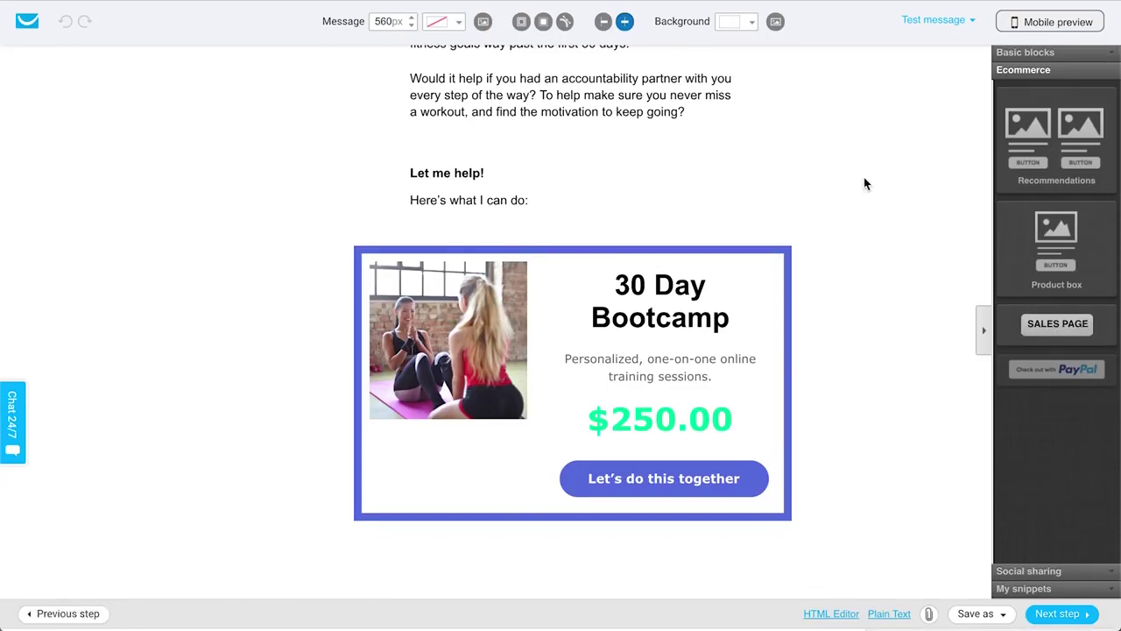
pyautogui.click(1058, 617)
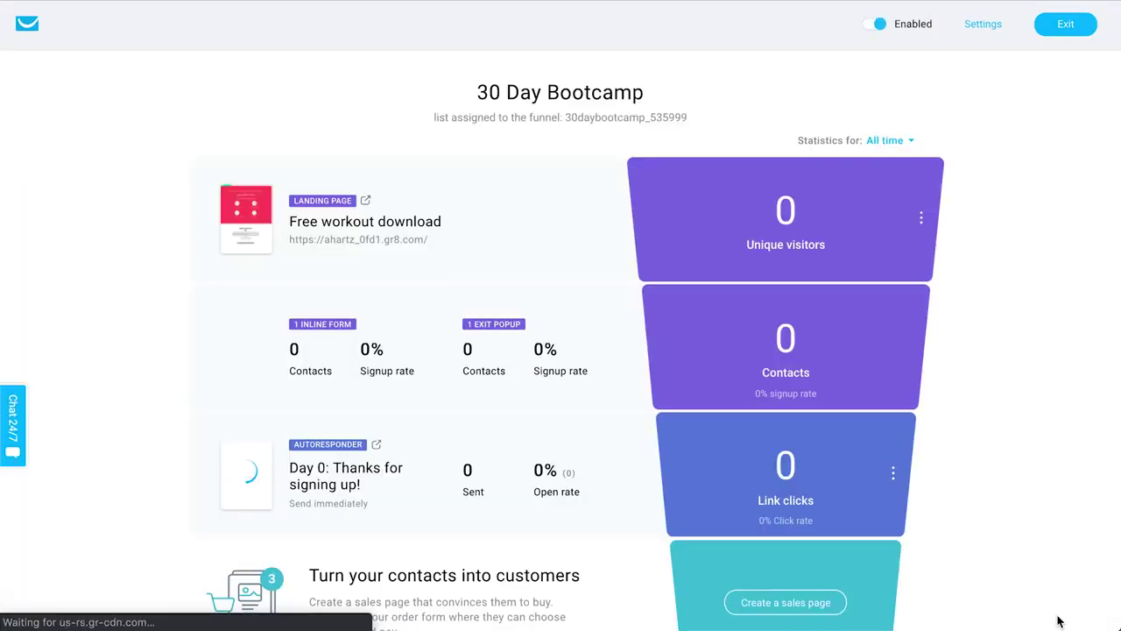
pyautogui.scroll(-2, 992, 385)
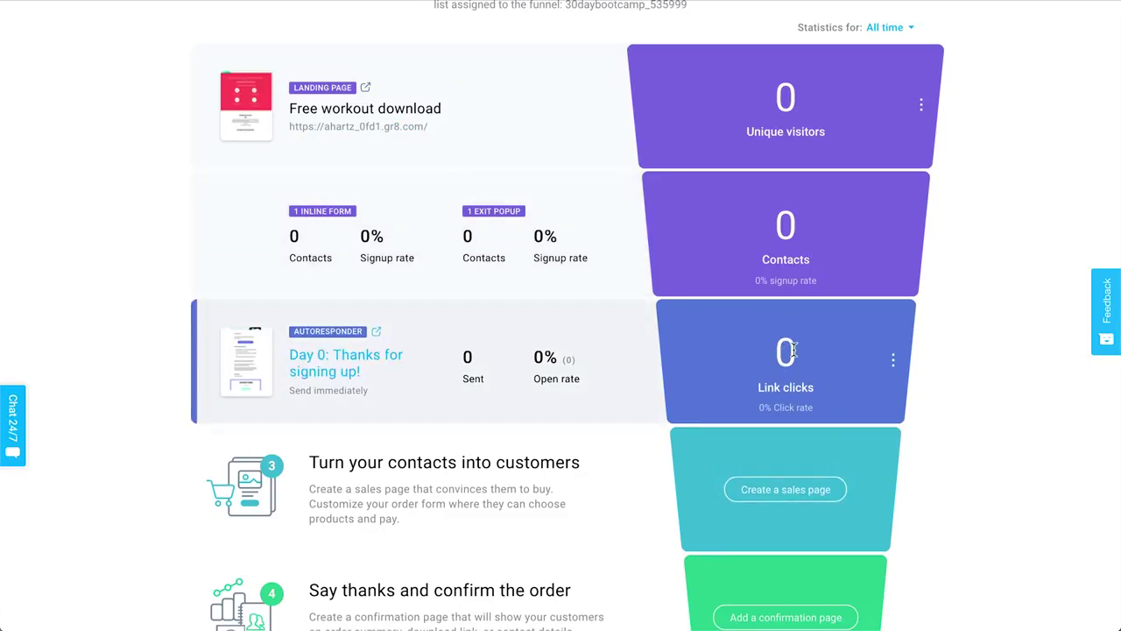
pyautogui.scroll(-1, 1016, 453)
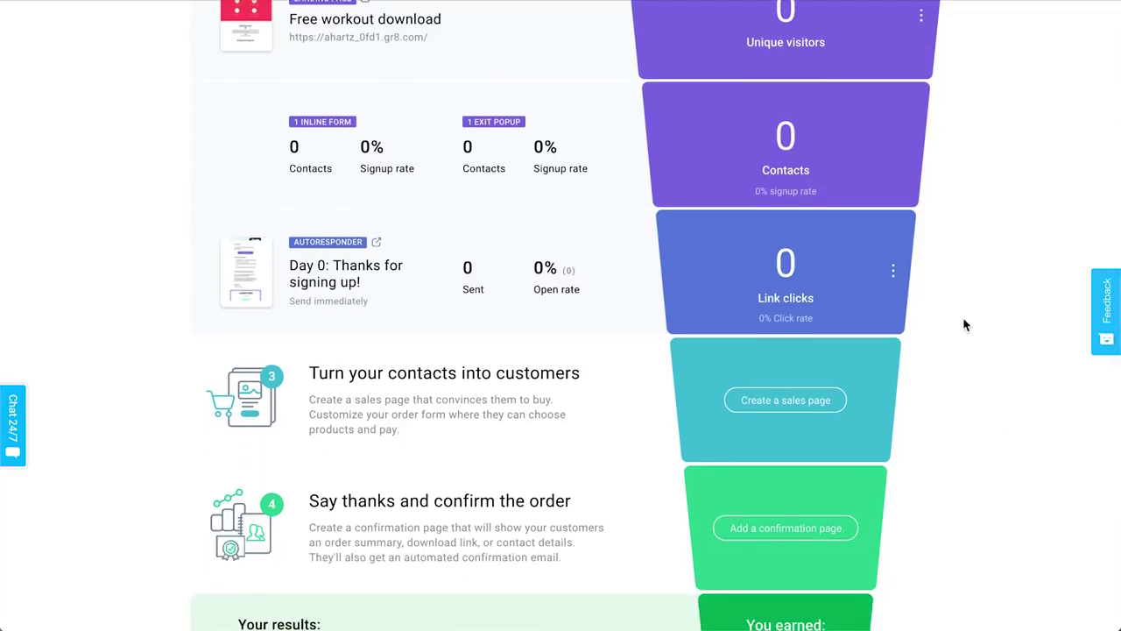
# Open the form for another funnel email, examine its day, send time and weekday settings, and leave without saving.
pyautogui.click(893, 271)
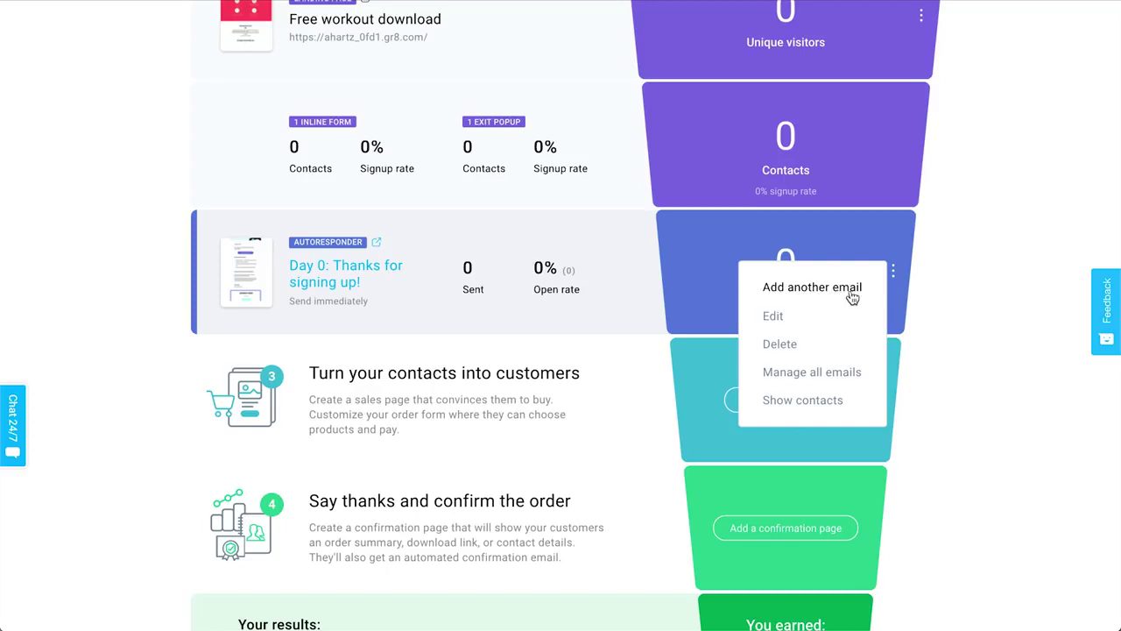
pyautogui.click(810, 291)
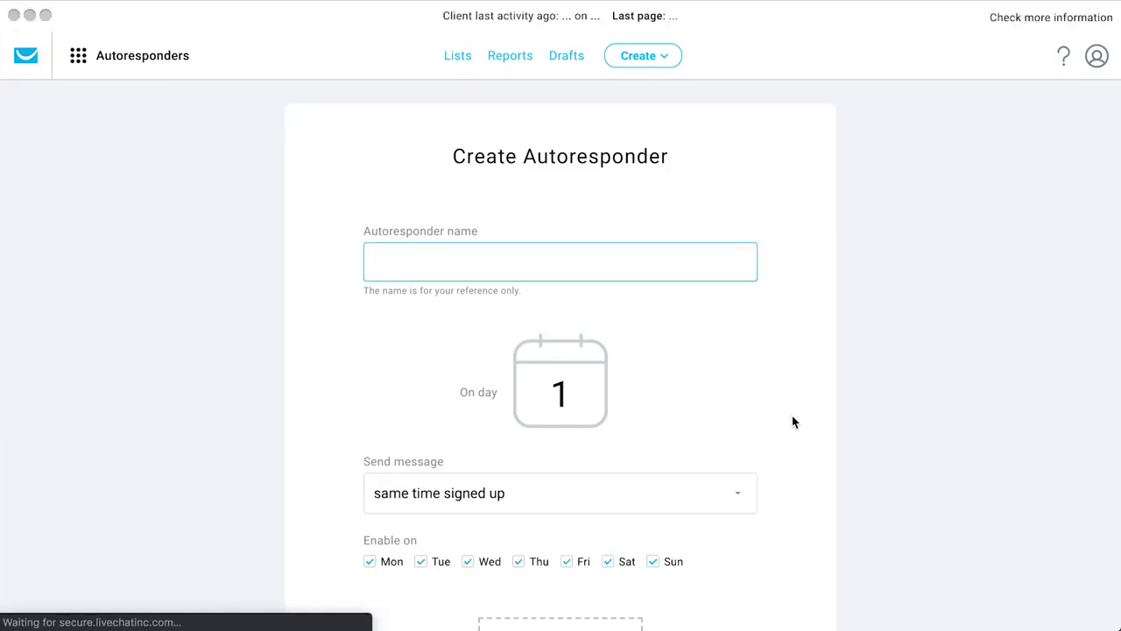
pyautogui.scroll(-1, 668, 289)
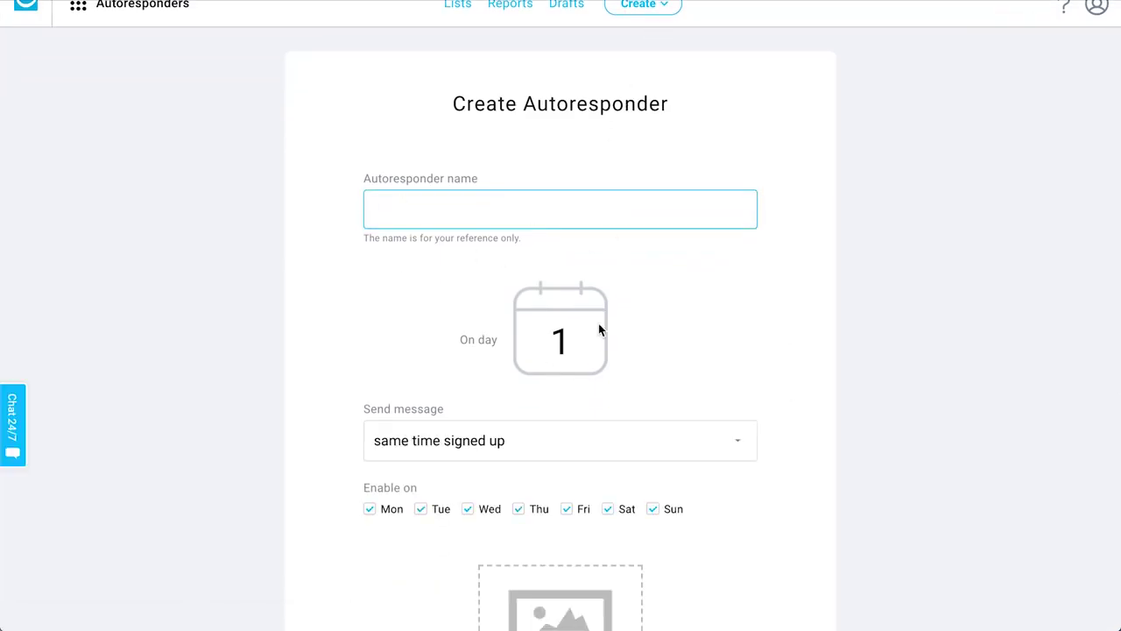
pyautogui.scroll(-2, 774, 393)
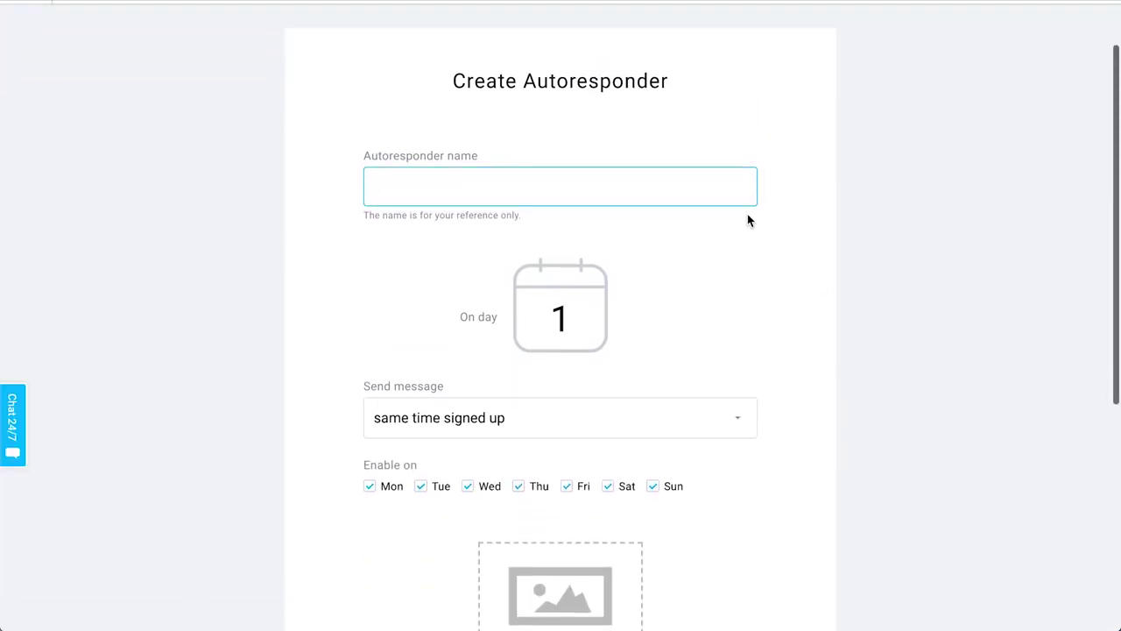
pyautogui.click(792, 309)
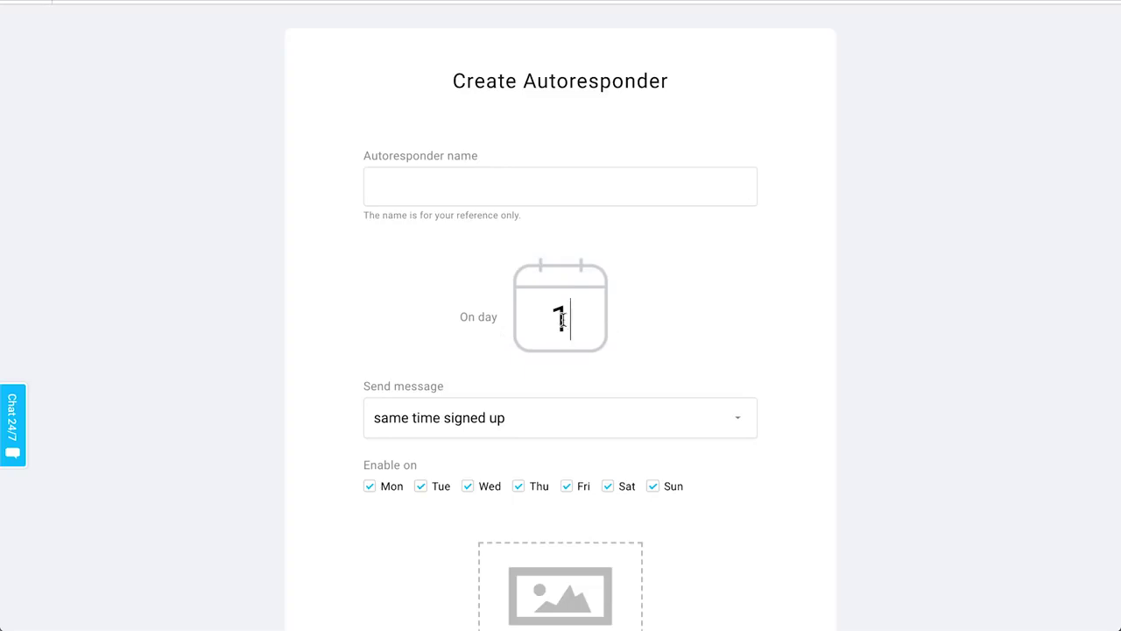
pyautogui.scroll(-2, 861, 387)
pyautogui.scroll(2, 860, 387)
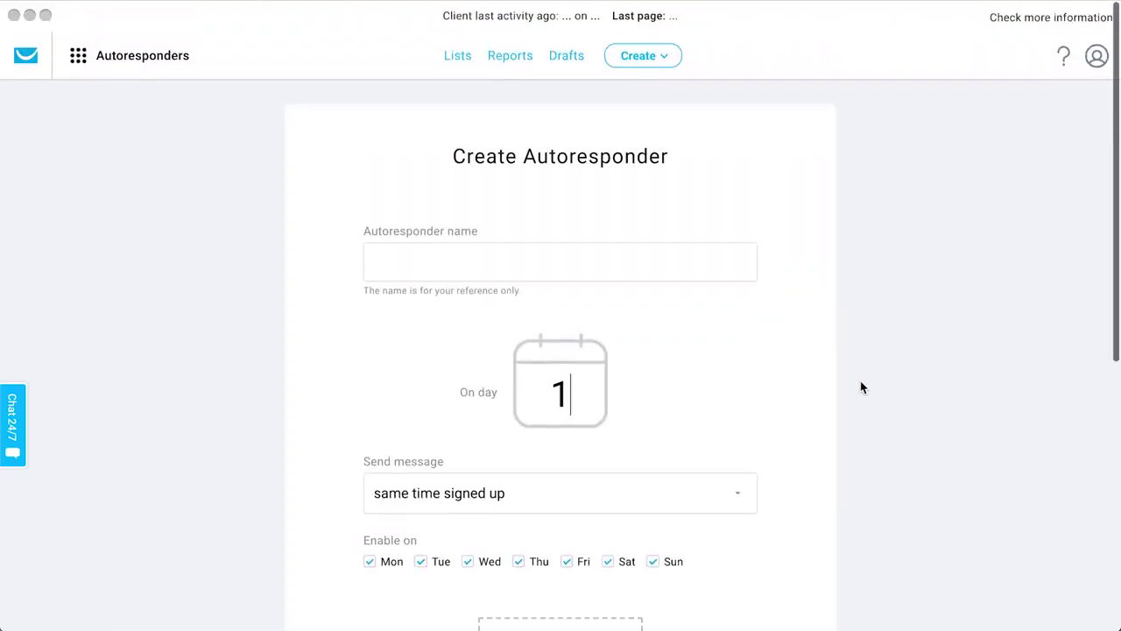
pyautogui.scroll(-5, 860, 387)
pyautogui.scroll(3, 860, 387)
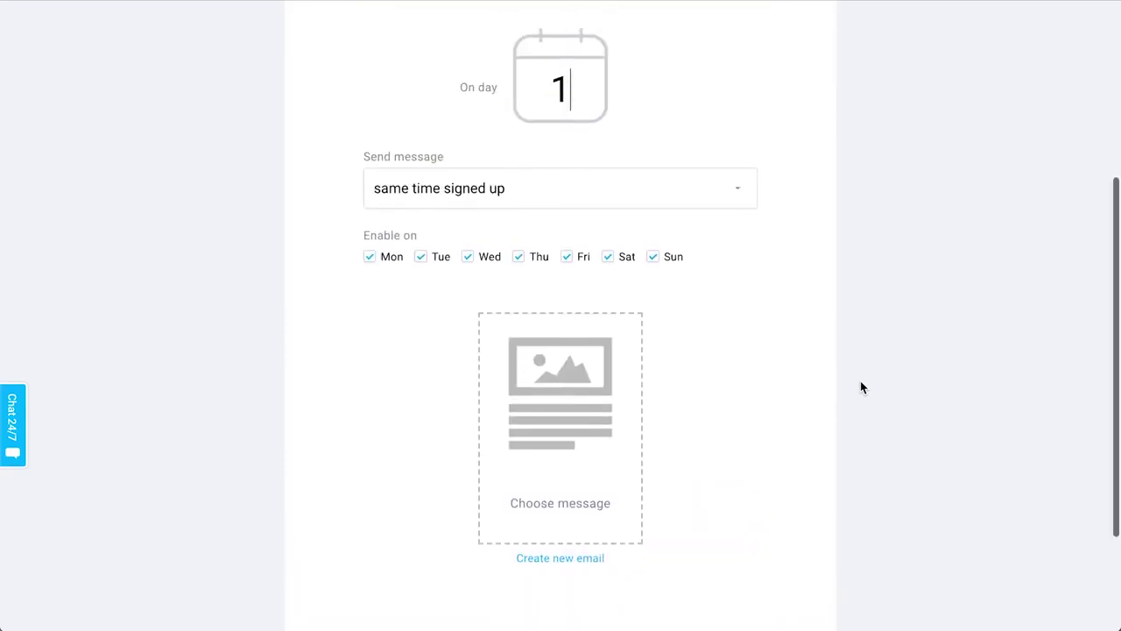
pyautogui.scroll(-2, 734, 488)
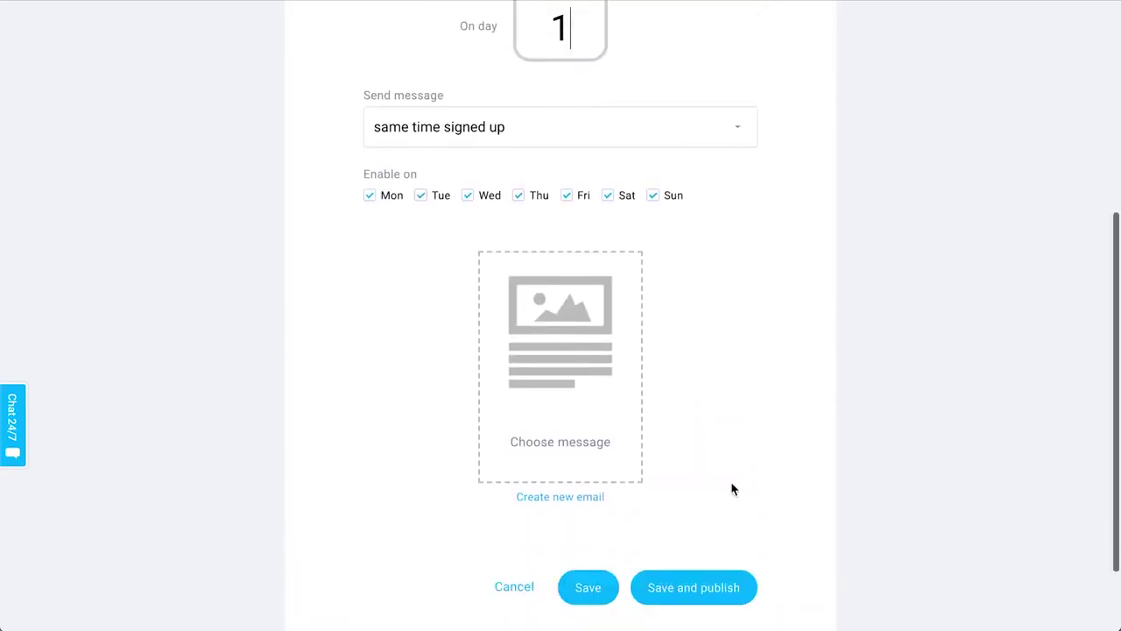
pyautogui.click(515, 587)
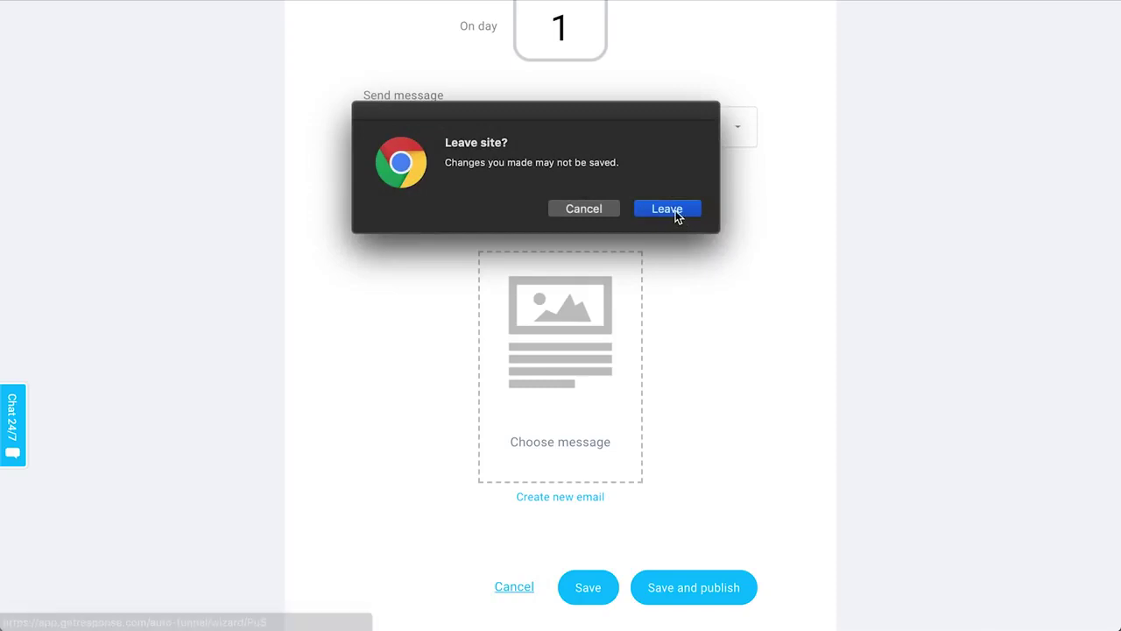
pyautogui.click(675, 211)
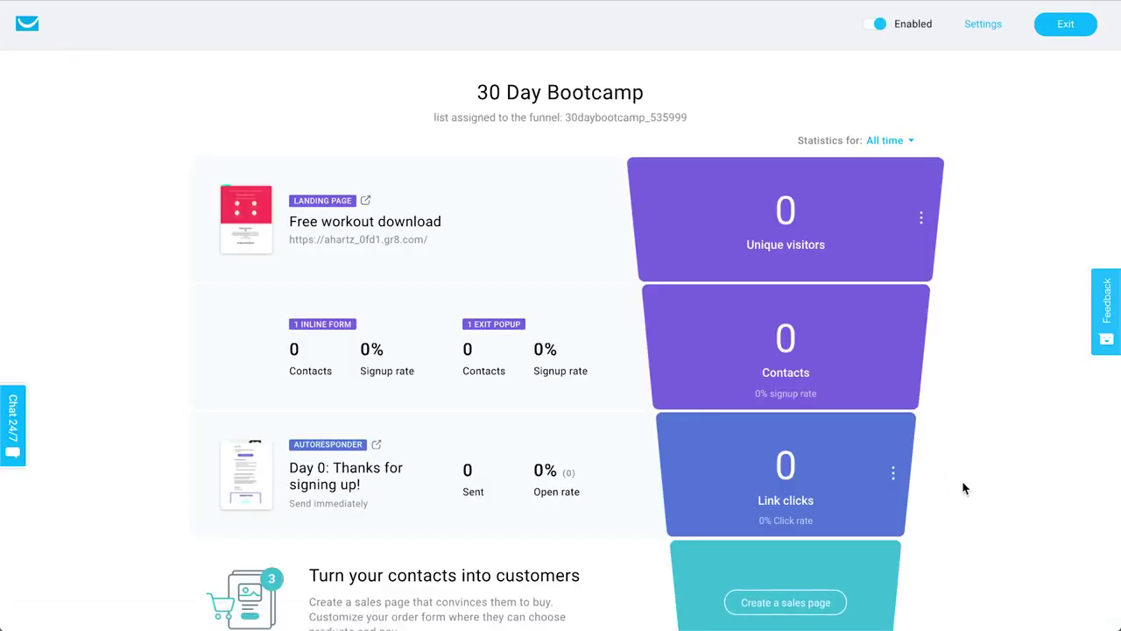
# Start creating the funnel's sales page and browse all available sales page templates.
pyautogui.scroll(-4, 963, 488)
pyautogui.scroll(-1, 994, 331)
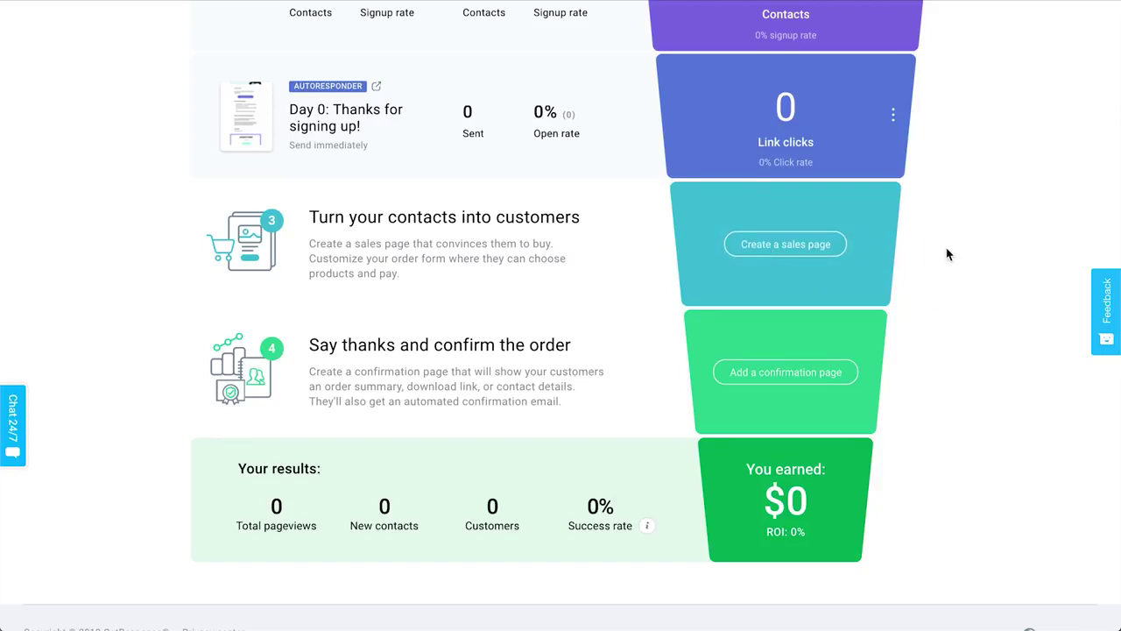
pyautogui.click(786, 244)
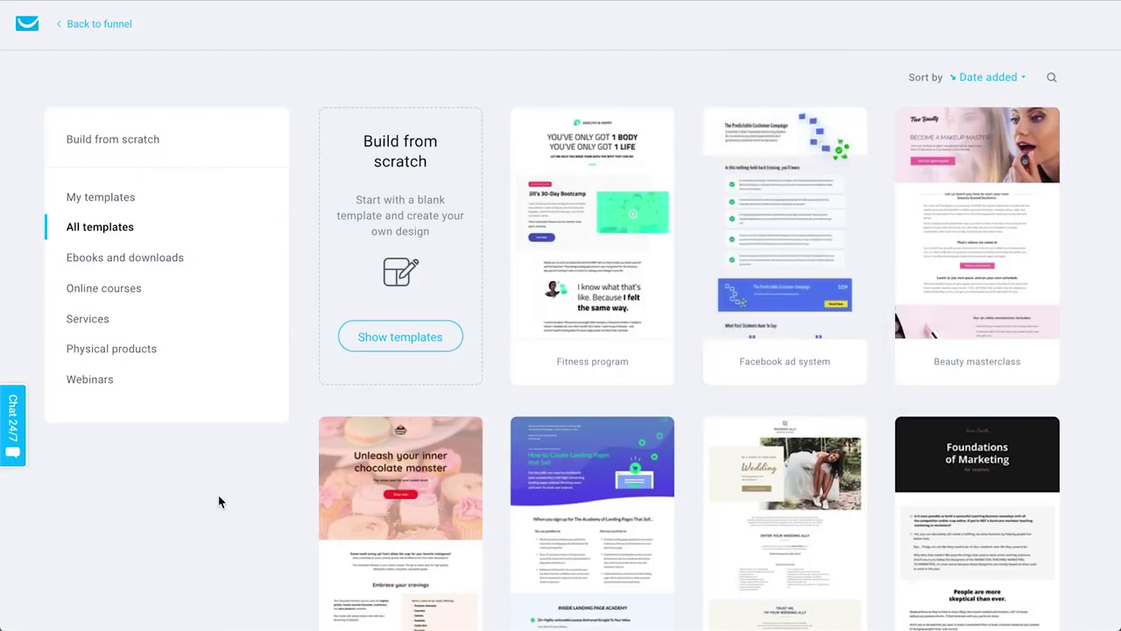
pyautogui.scroll(-2, 221, 496)
pyautogui.scroll(-2, 220, 496)
pyautogui.scroll(3, 221, 496)
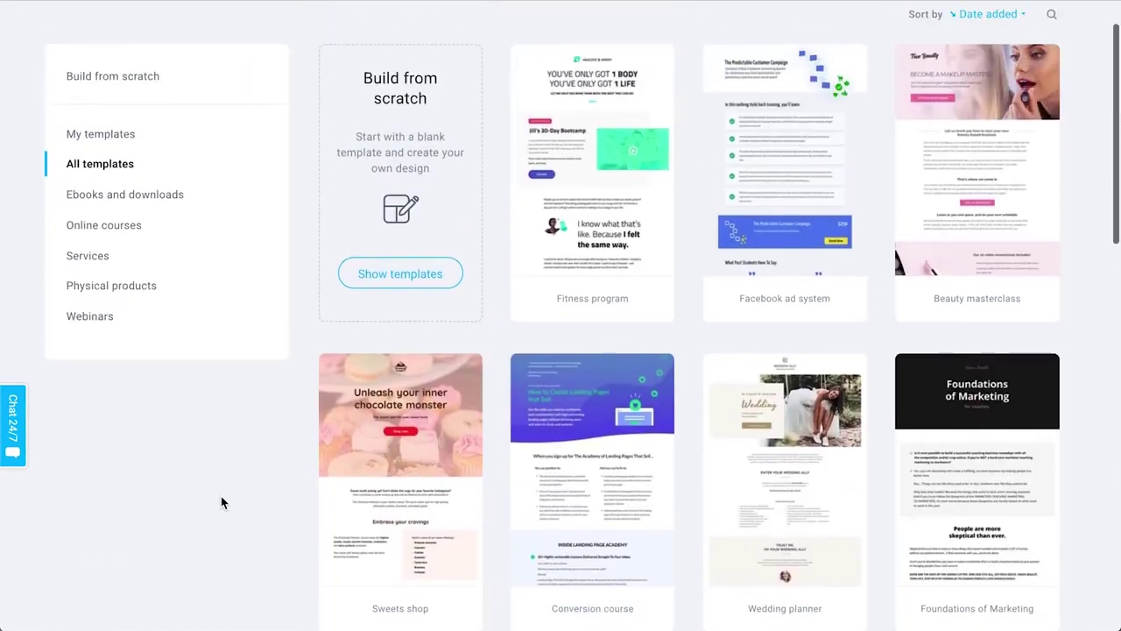
pyautogui.scroll(1, 128, 412)
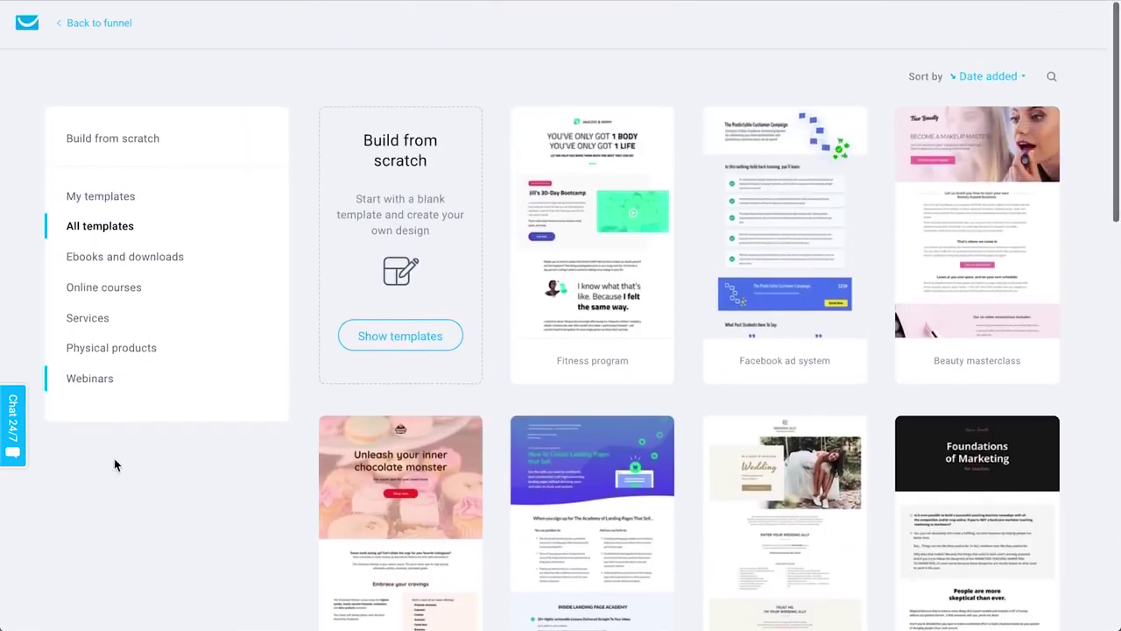
# Select the Fitness program template, name the sales page "30 Day Bootcamp" and continue to the page editor.
pyautogui.moveTo(592, 221)
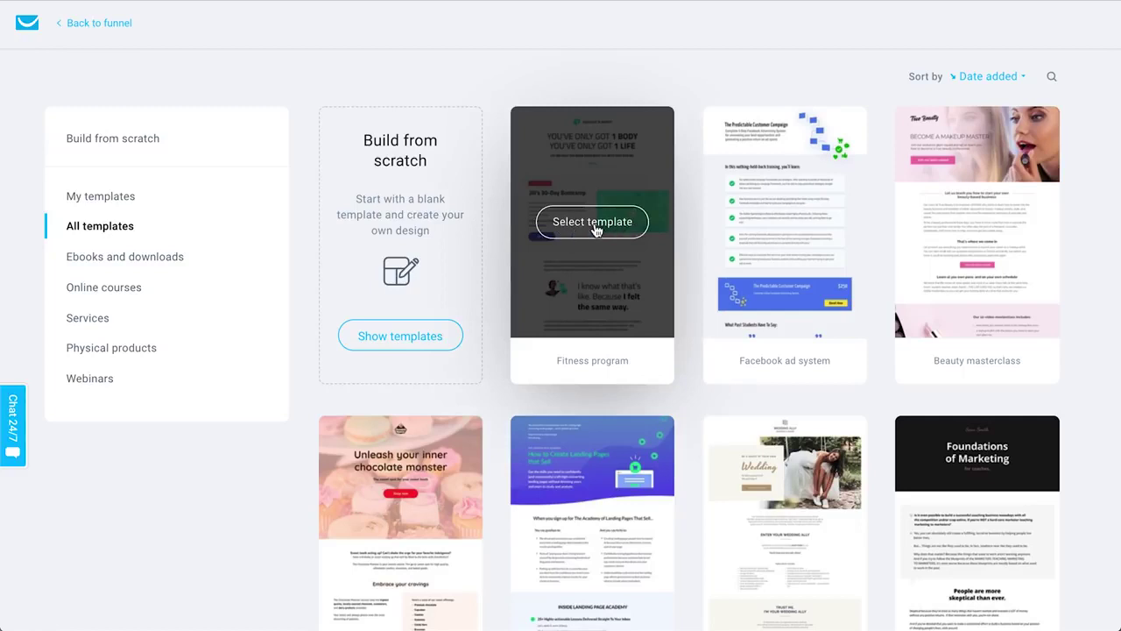
pyautogui.click(593, 224)
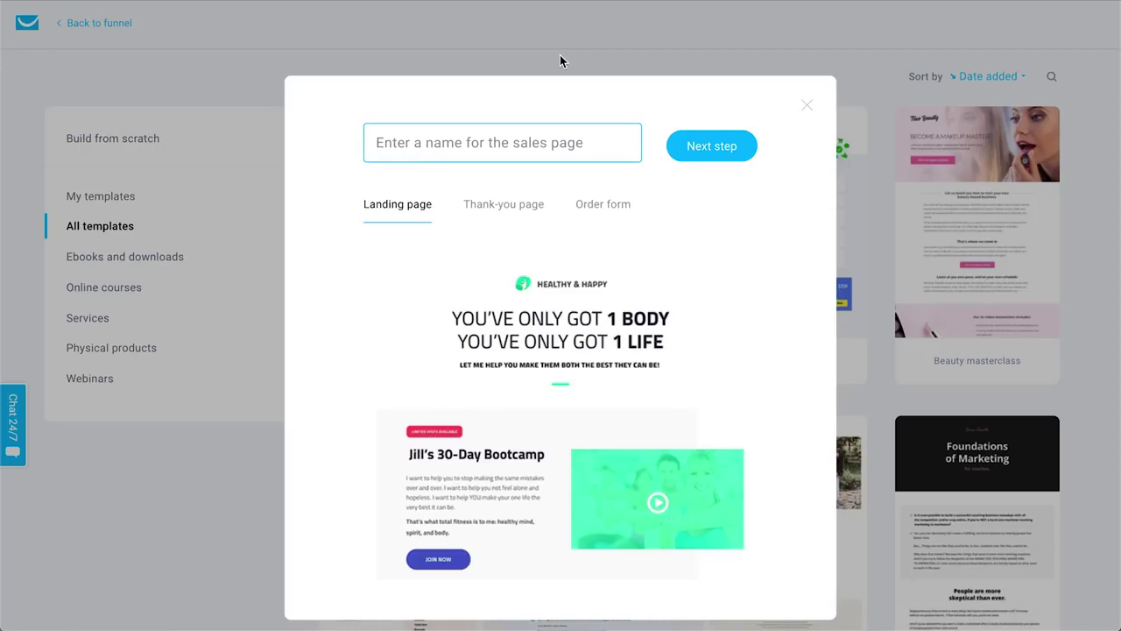
pyautogui.write('30 Day Bootcamp')
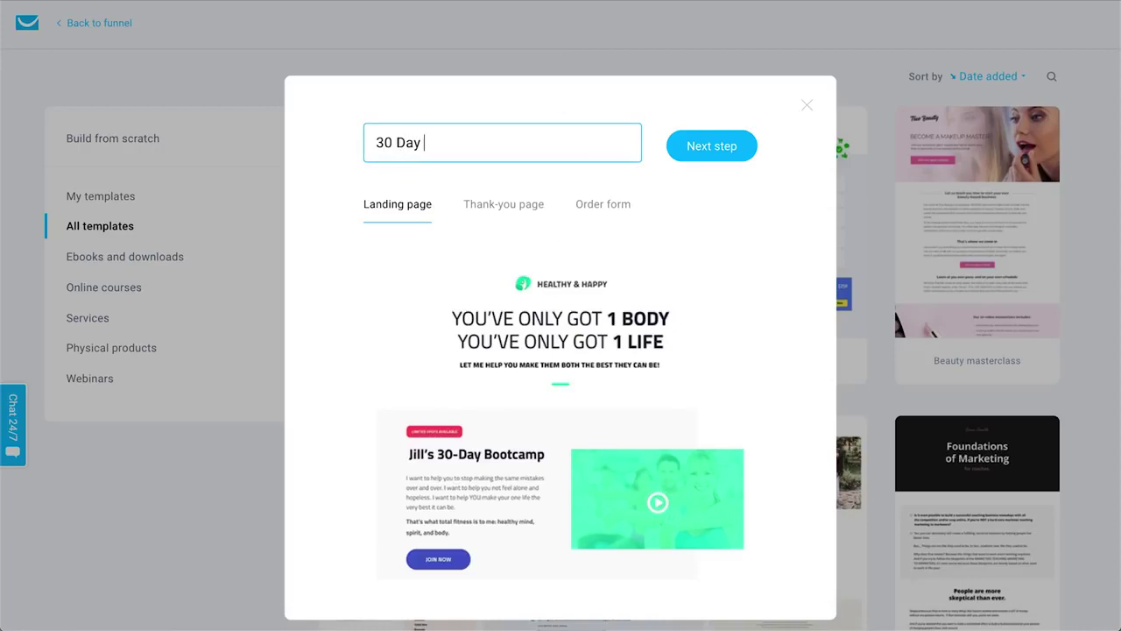
pyautogui.click(711, 145)
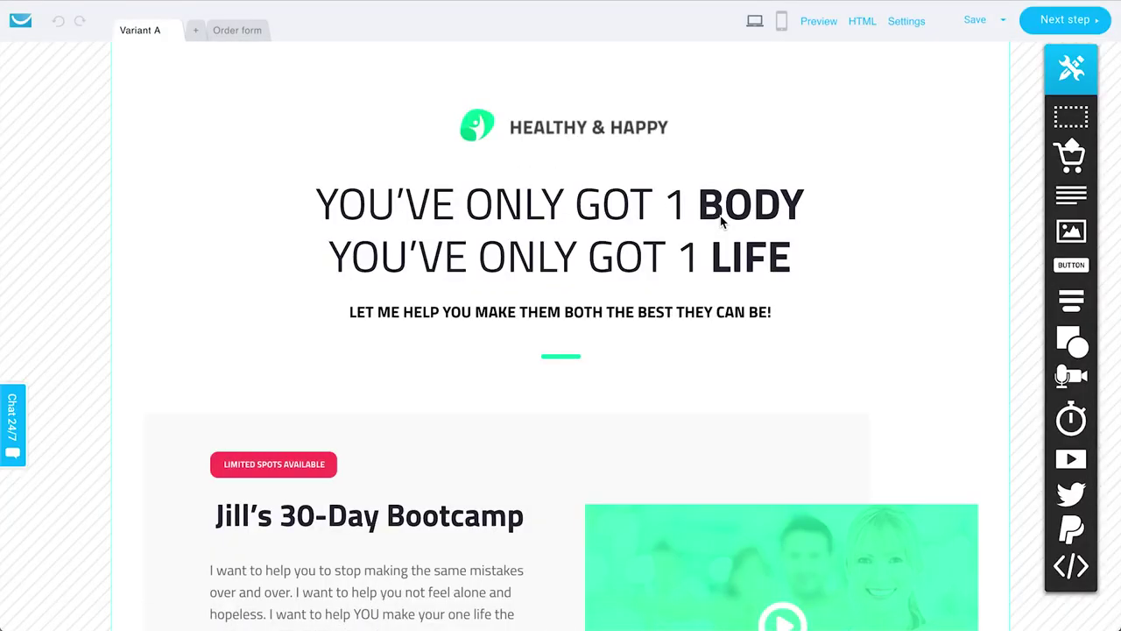
# Review the sales page content from the headline down to the 30 Day Bootcamp product box.
pyautogui.scroll(-3, 723, 217)
pyautogui.scroll(3, 692, 193)
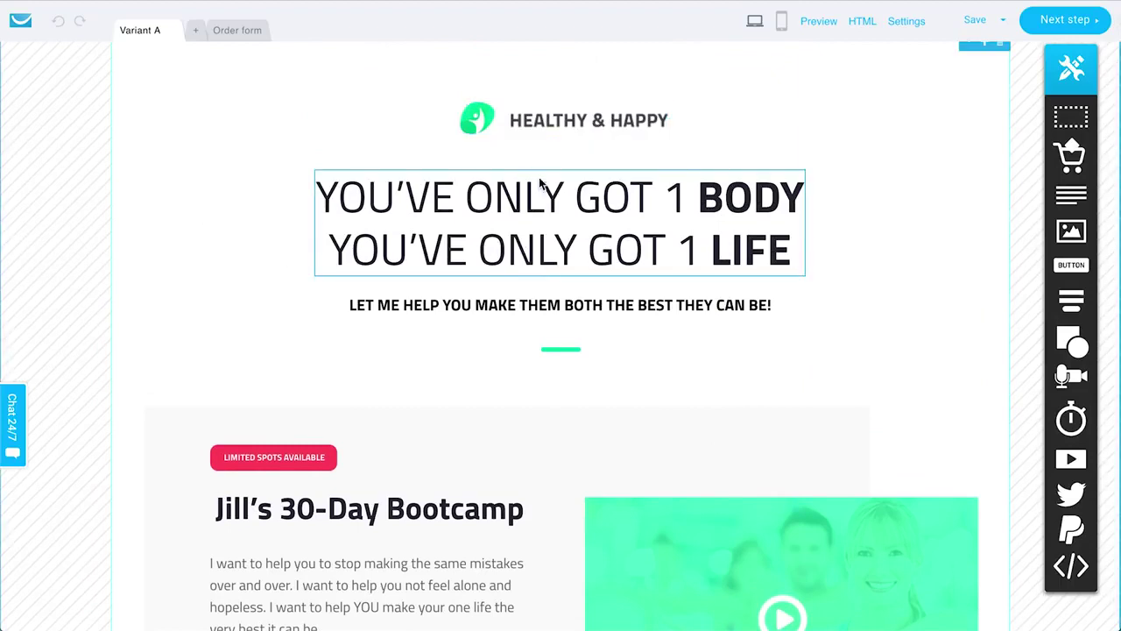
pyautogui.scroll(-4, 652, 343)
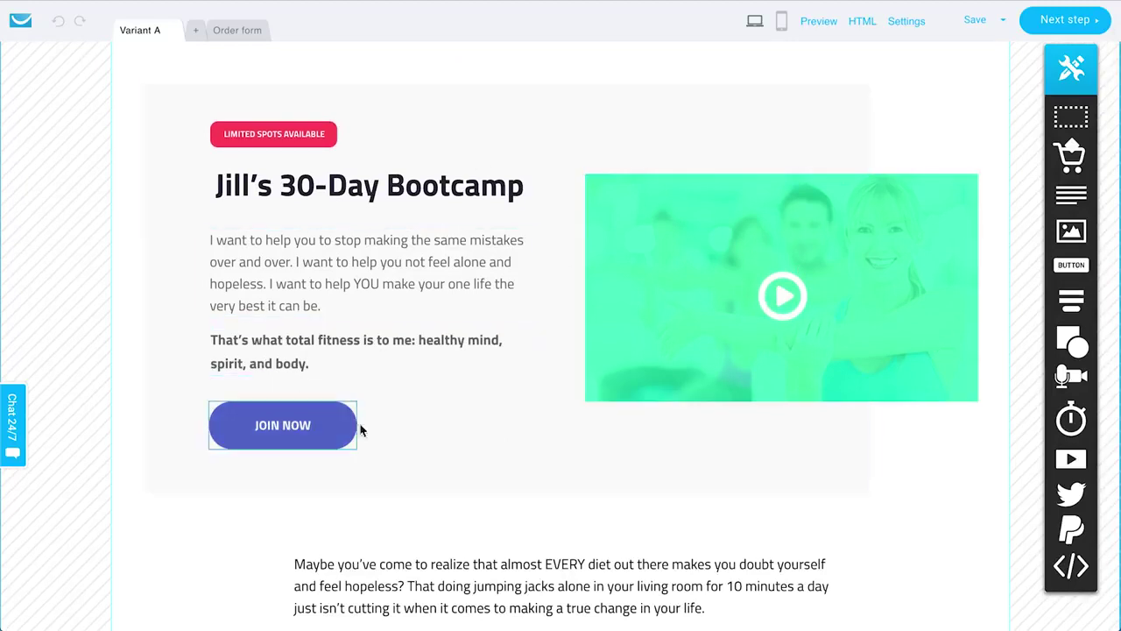
pyautogui.scroll(-11, 379, 429)
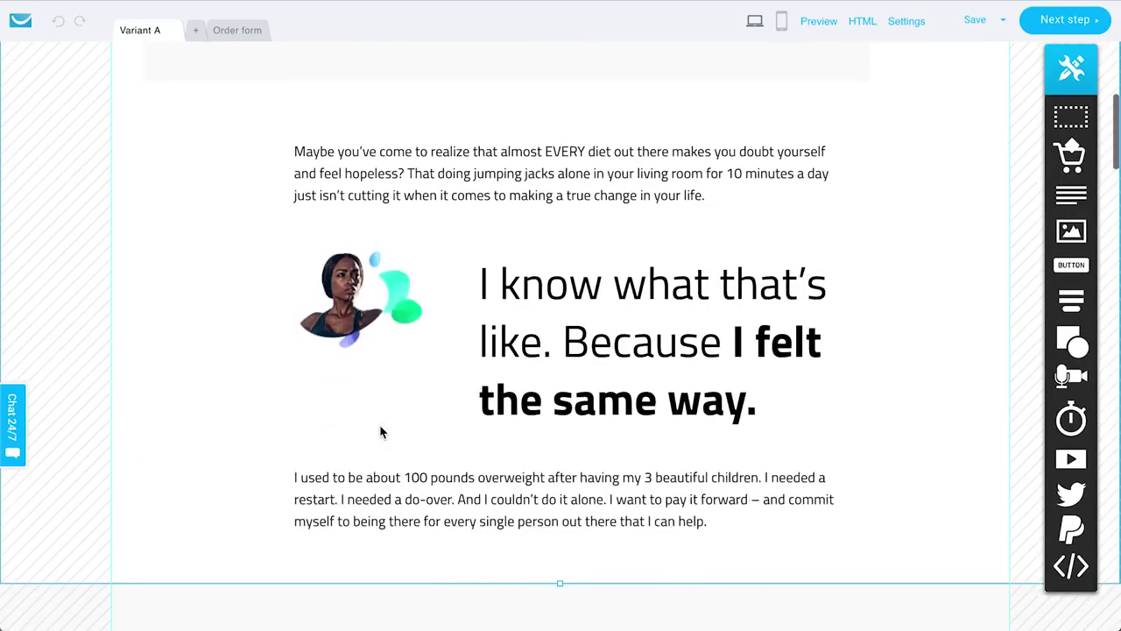
pyautogui.scroll(-2, 379, 431)
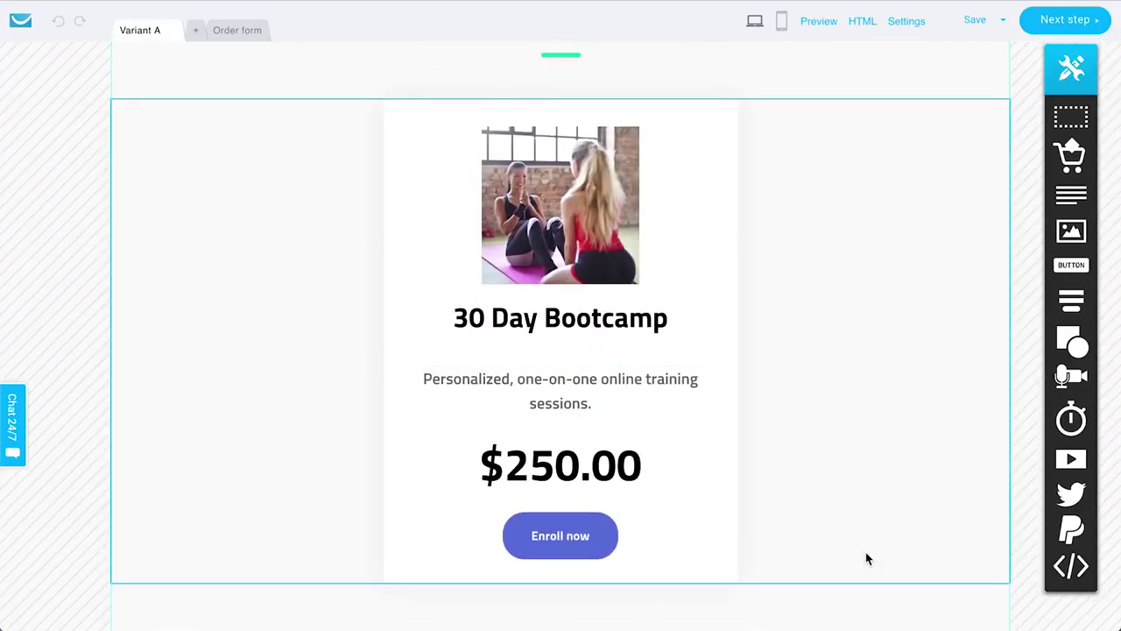
pyautogui.scroll(-1, 865, 555)
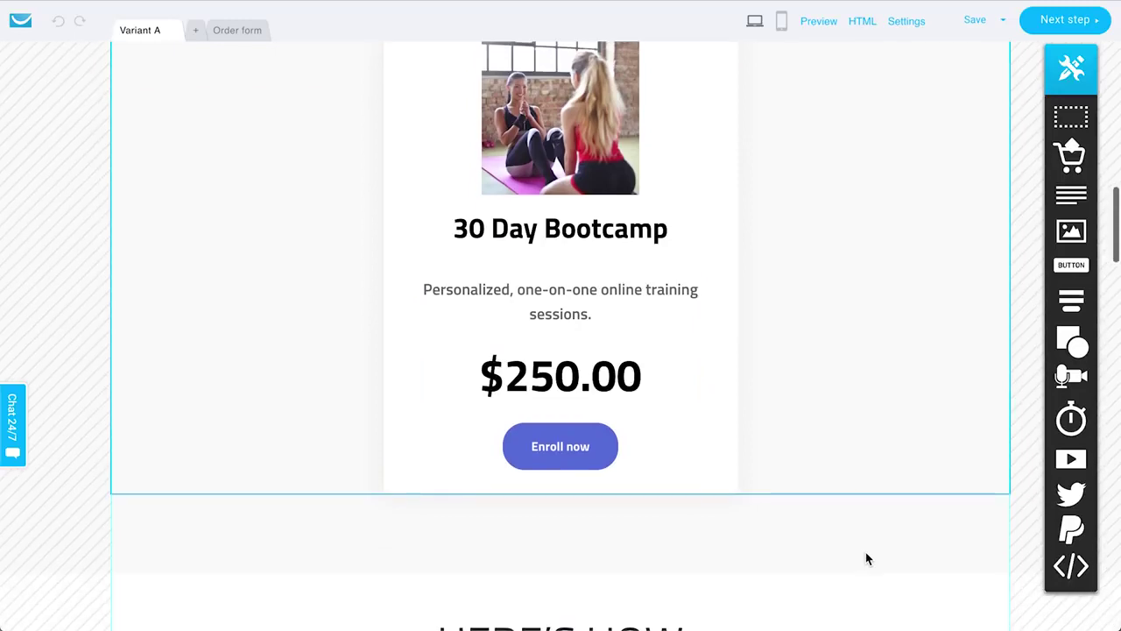
pyautogui.scroll(1, 789, 476)
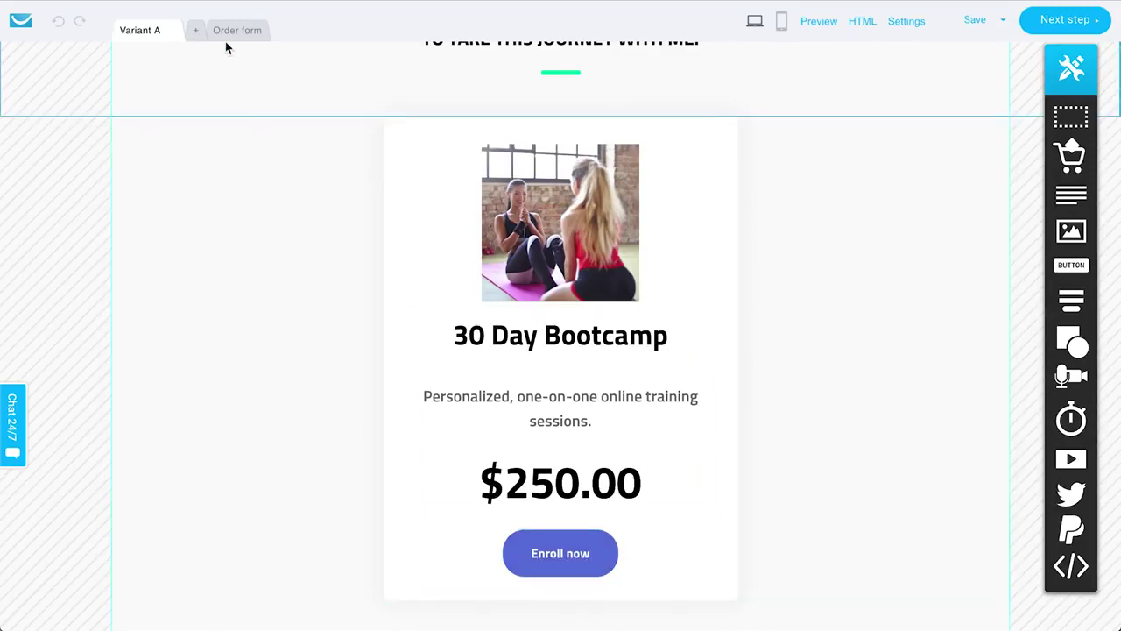
# Open the sales page's order form and review its product, contact and billing sections.
pyautogui.click(257, 39)
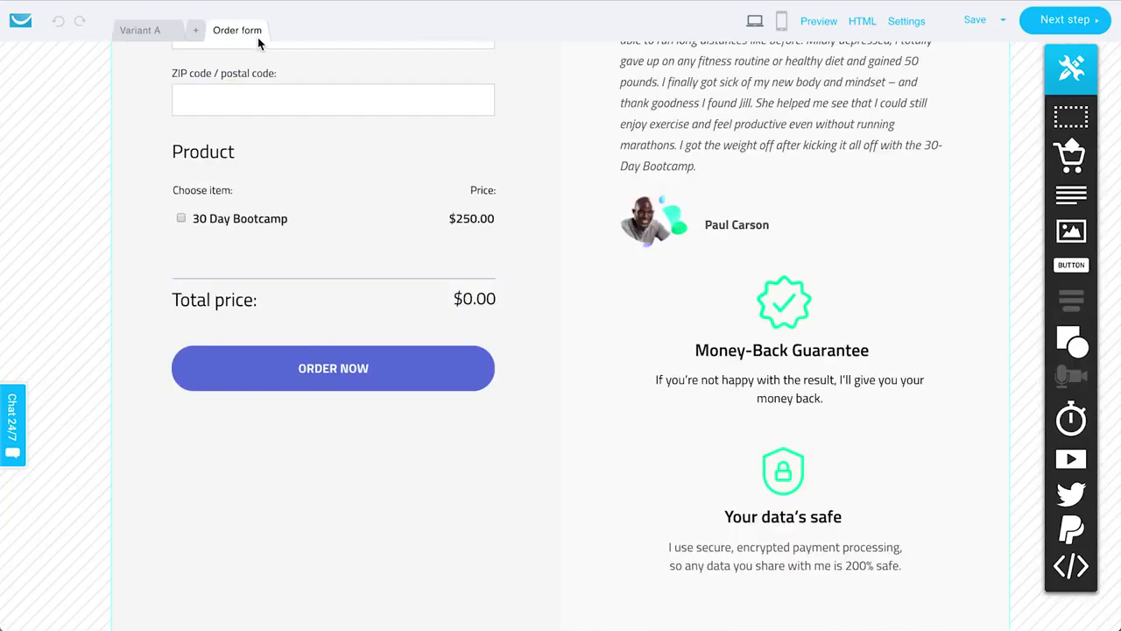
pyautogui.scroll(5, 278, 224)
pyautogui.scroll(2, 278, 222)
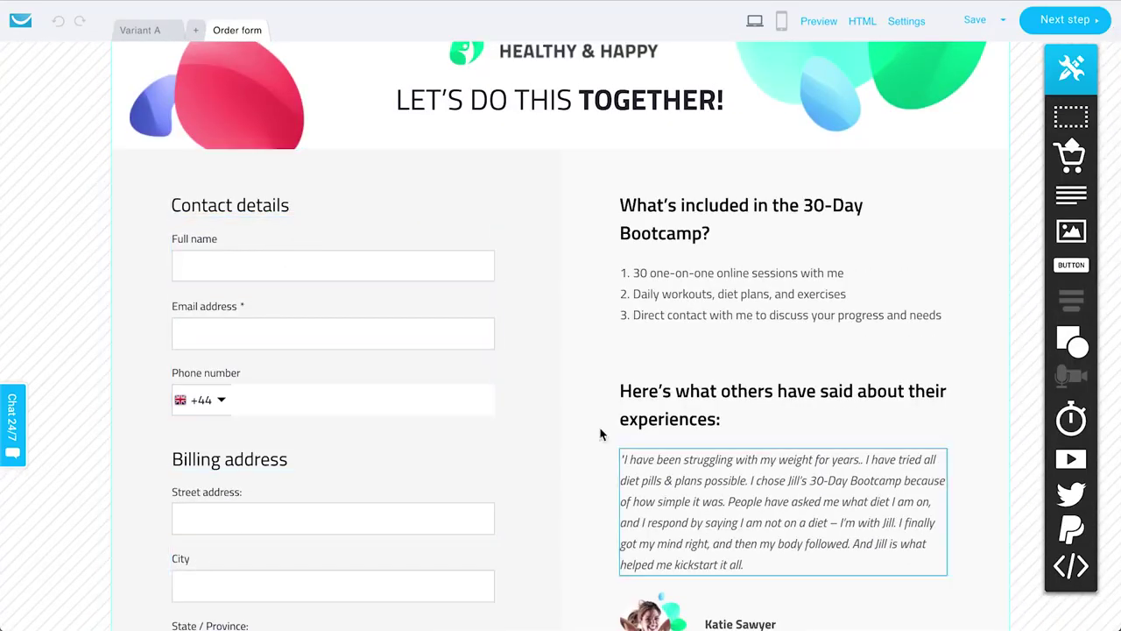
# Return to the Variant A sales page and review its bootcamp details, testimonials, second product box and money-back guarantee.
pyautogui.click(143, 35)
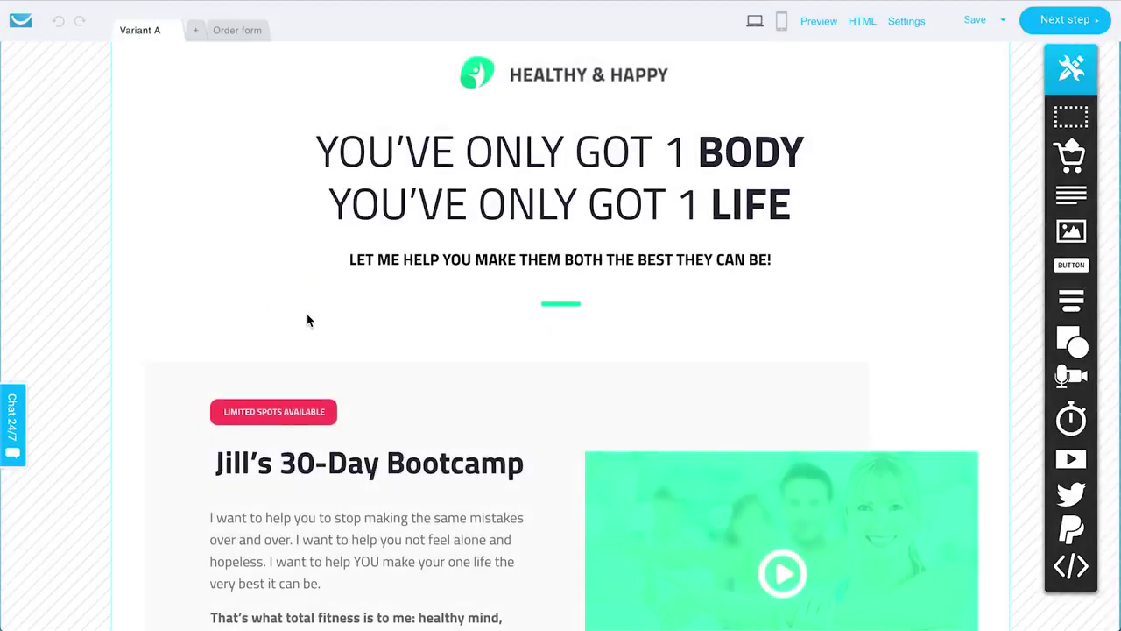
pyautogui.scroll(-12, 307, 314)
pyautogui.scroll(-15, 307, 314)
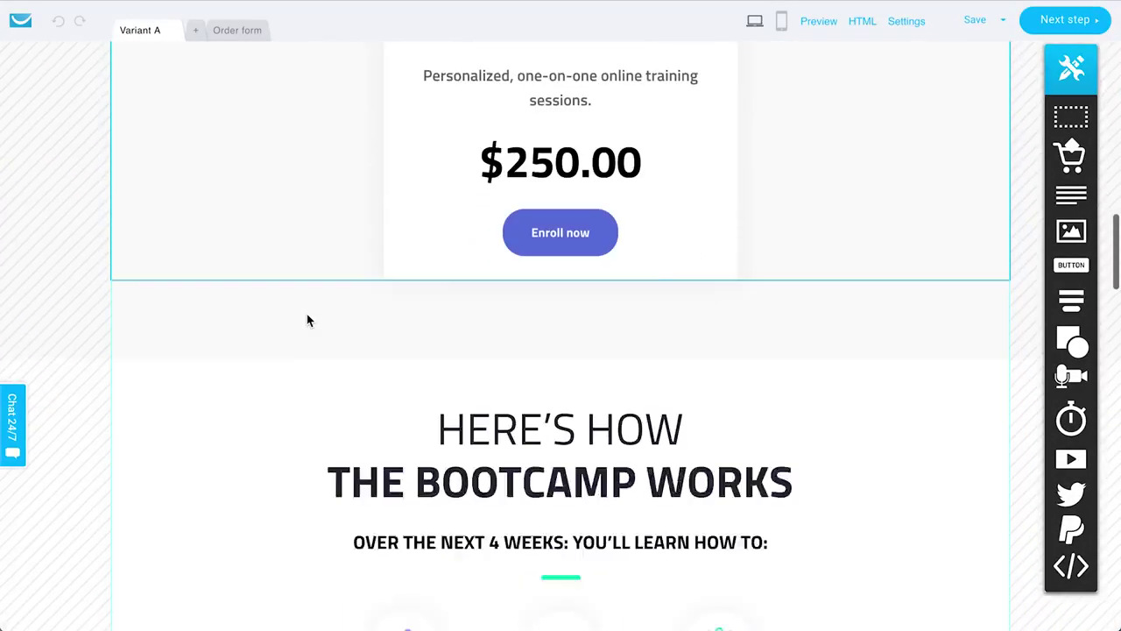
pyautogui.scroll(-15, 306, 320)
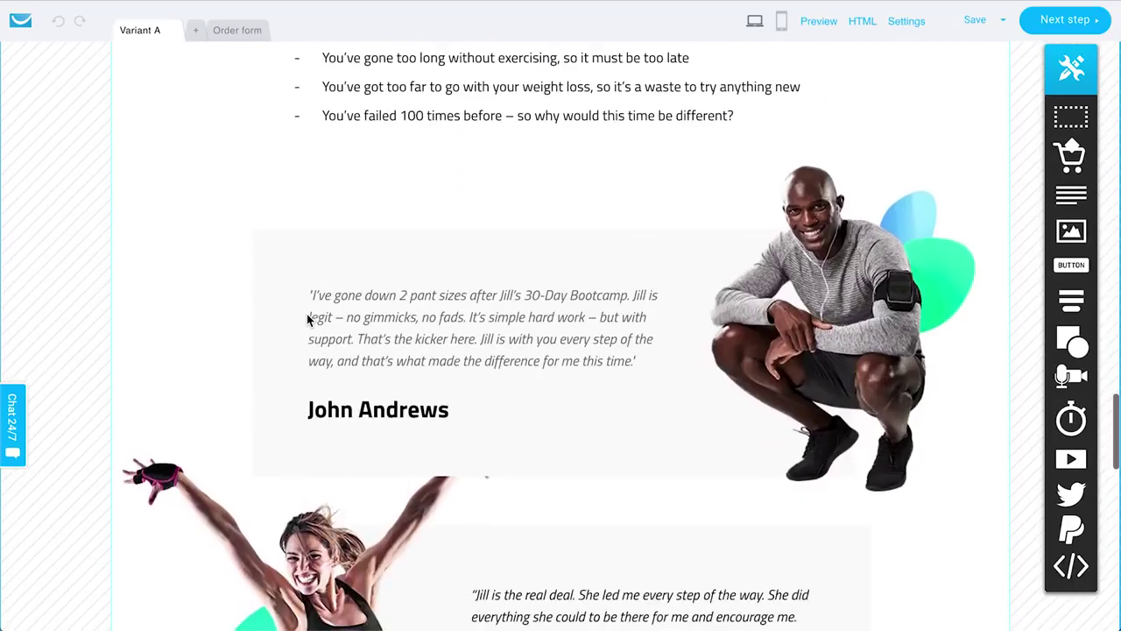
pyautogui.scroll(6, 307, 319)
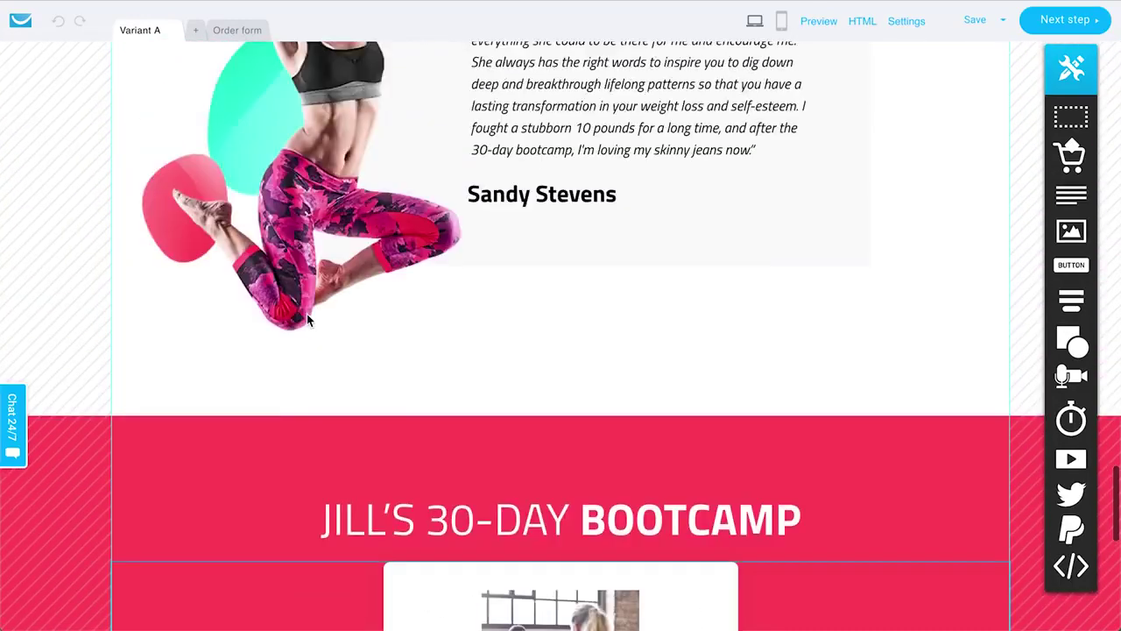
pyautogui.scroll(1, 358, 396)
pyautogui.scroll(3, 358, 391)
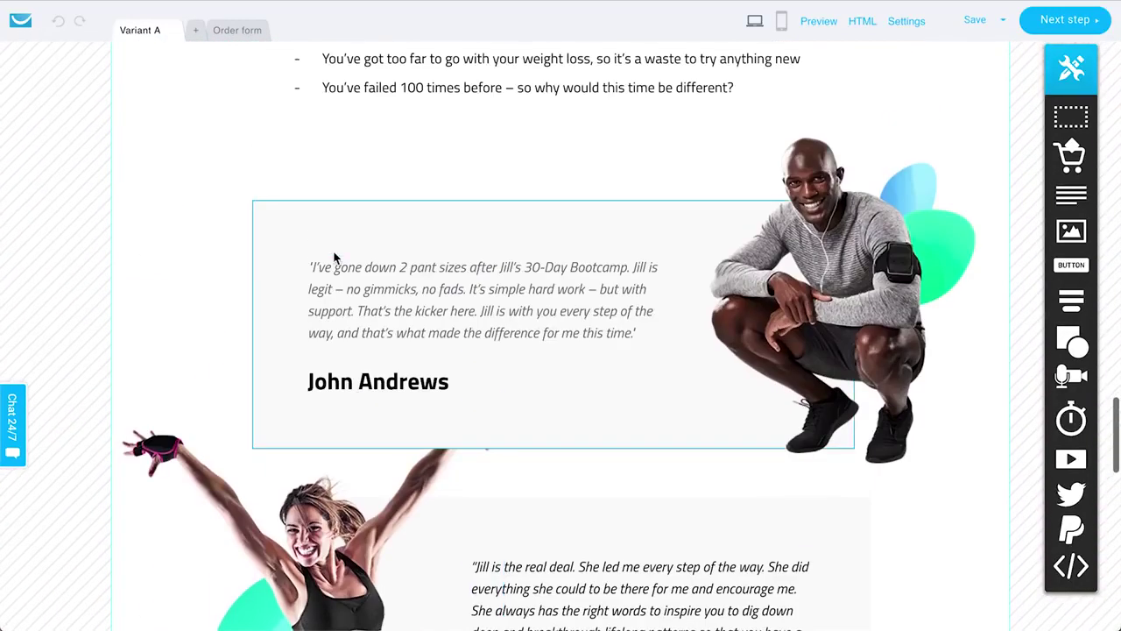
pyautogui.scroll(-3, 569, 303)
pyautogui.scroll(-8, 541, 305)
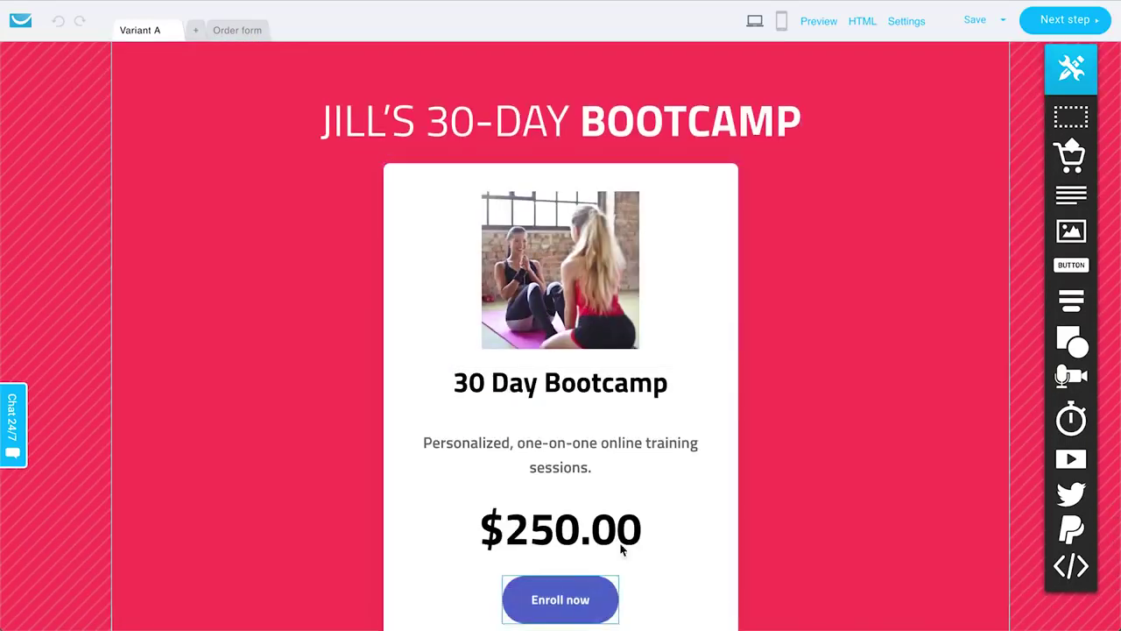
pyautogui.scroll(-3, 613, 525)
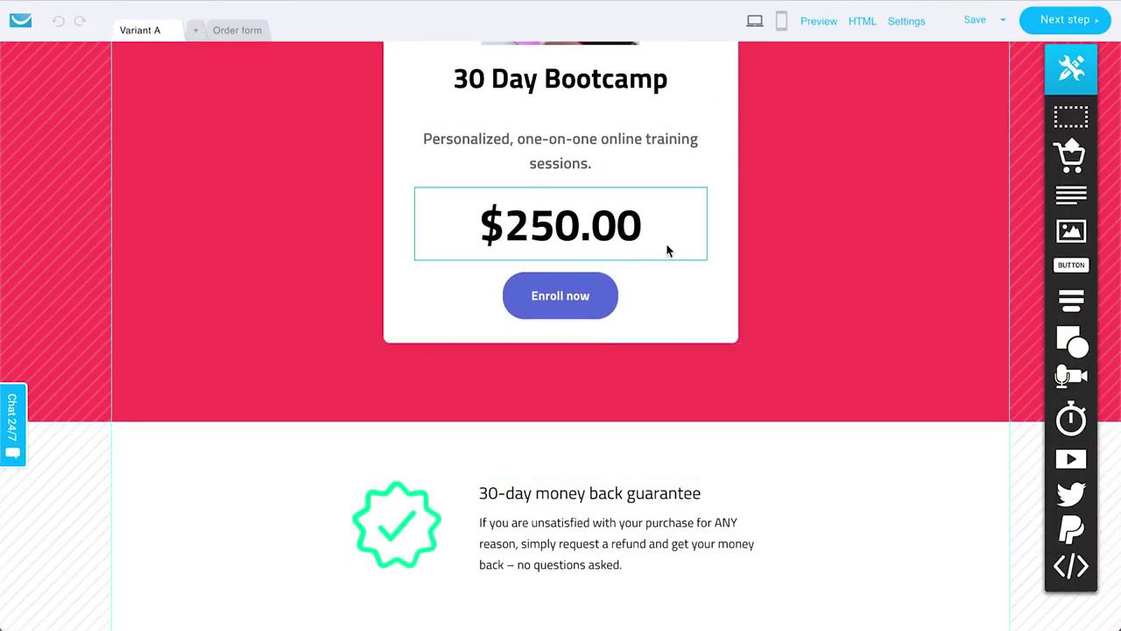
pyautogui.scroll(12, 768, 255)
pyautogui.scroll(15, 766, 259)
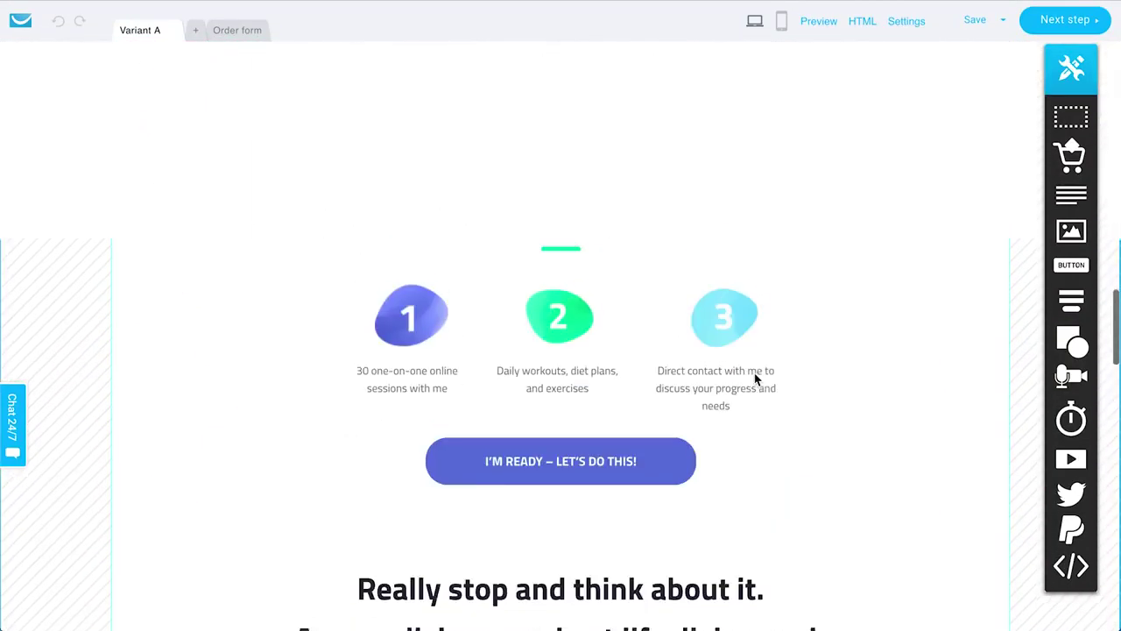
pyautogui.scroll(2, 758, 380)
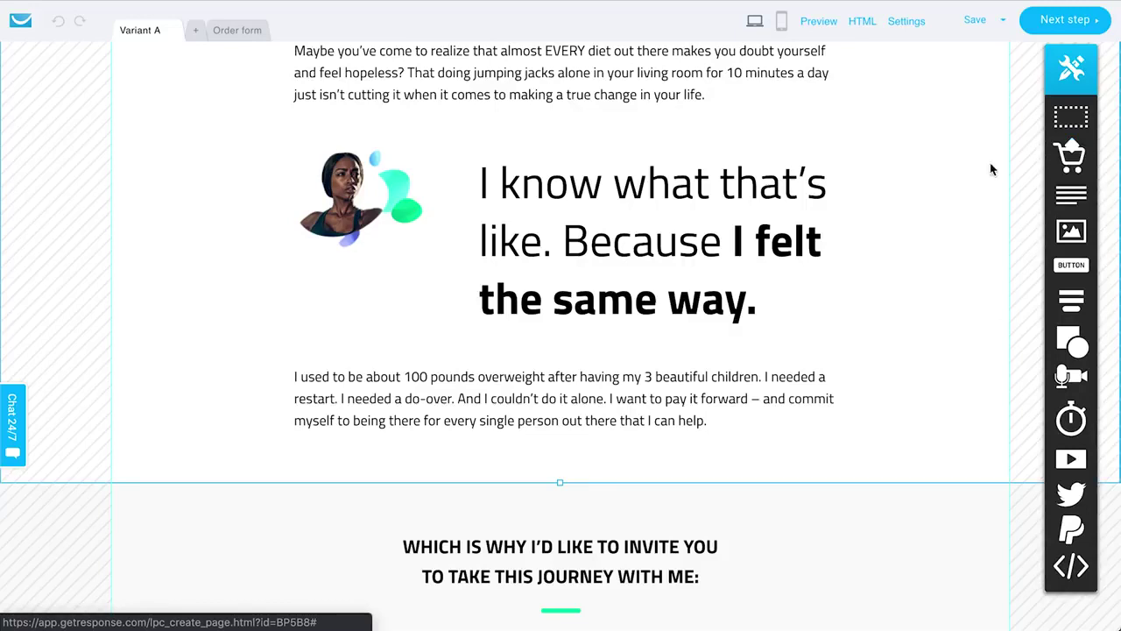
pyautogui.scroll(8, 710, 230)
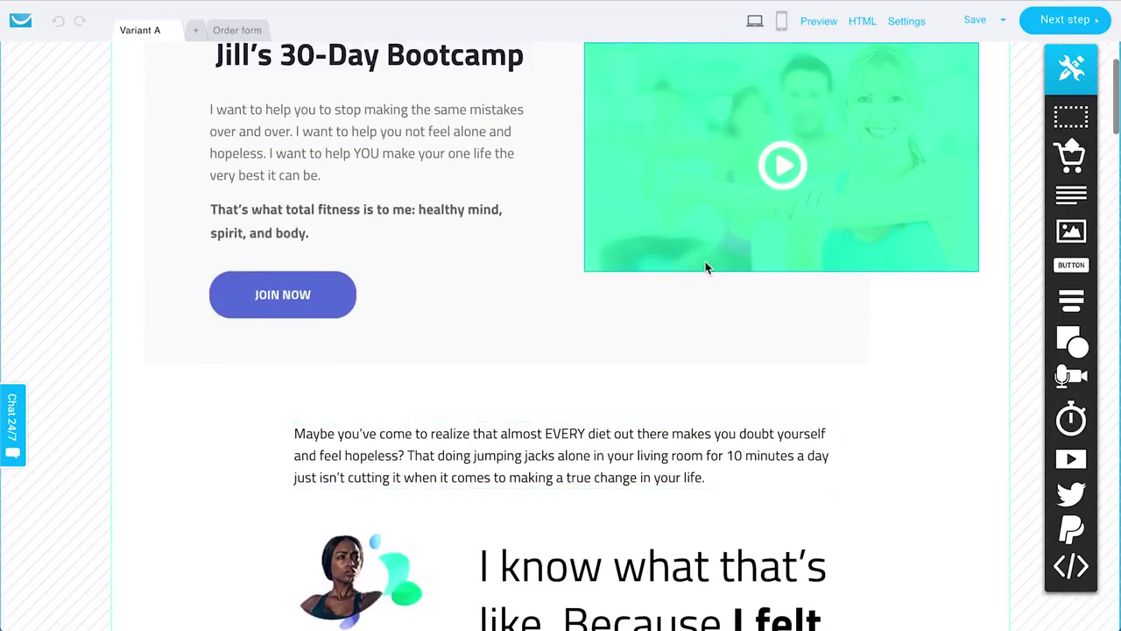
pyautogui.scroll(9, 705, 261)
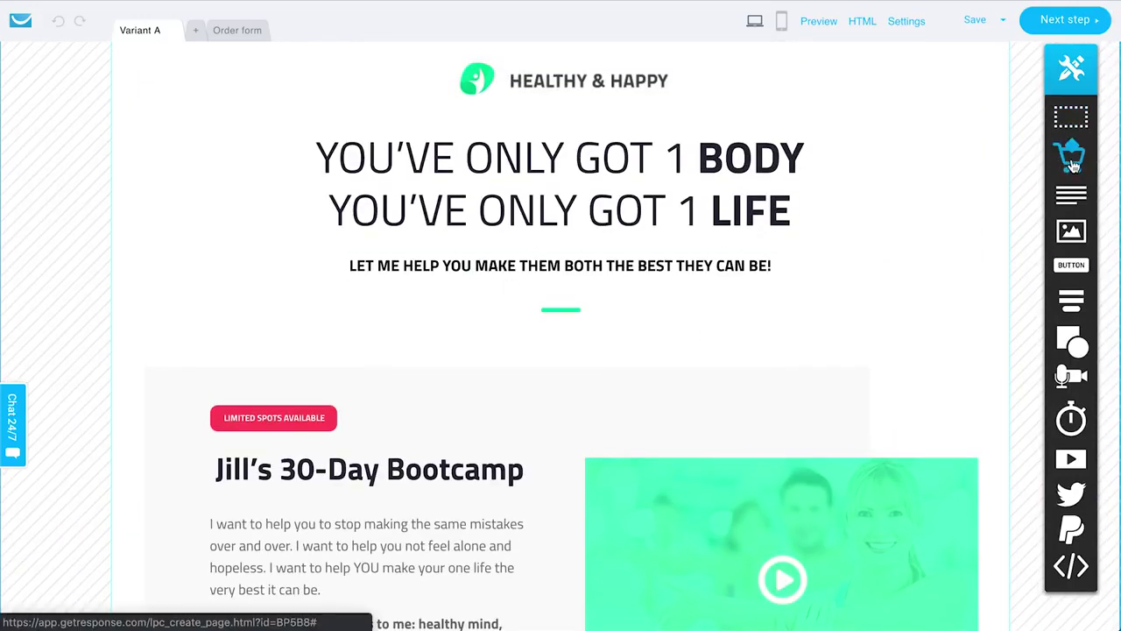
# Try a countdown timer below the sales page headline, dismissing its date settings and deleting it from the page.
pyautogui.scroll(-3, 948, 297)
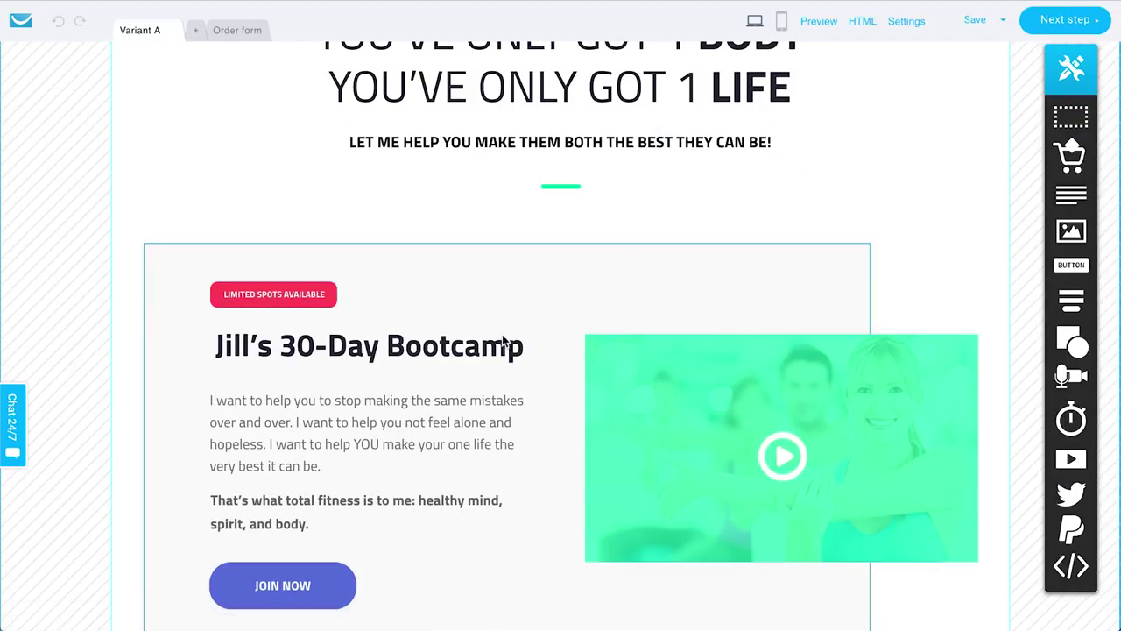
pyautogui.scroll(-4, 439, 427)
pyautogui.scroll(7, 439, 426)
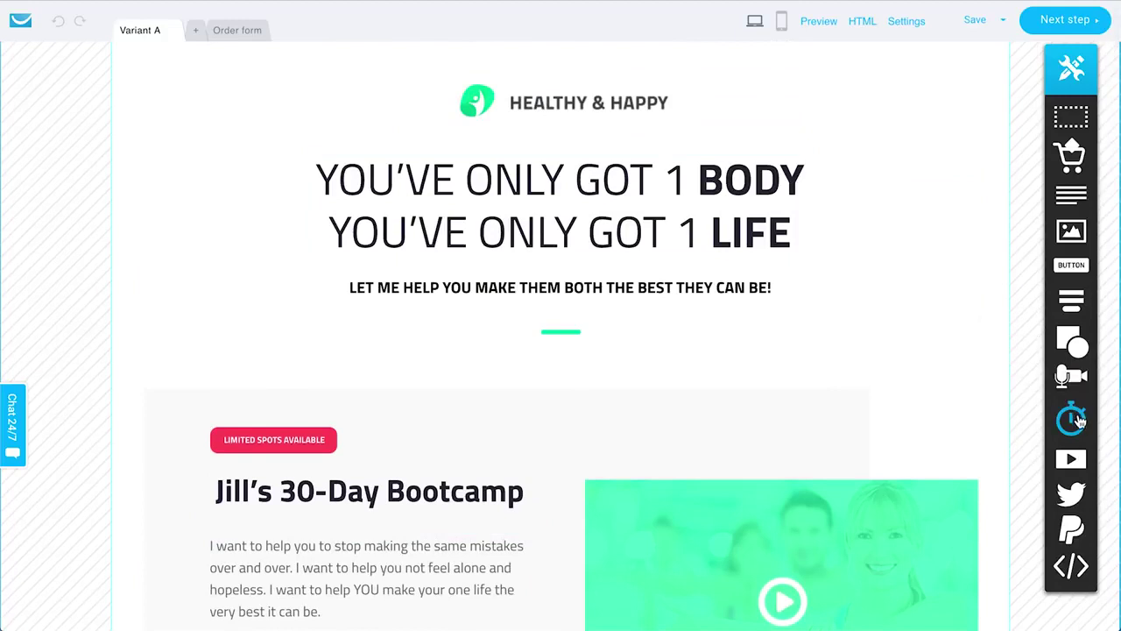
pyautogui.moveTo(790, 375); pyautogui.dragTo(601, 388)
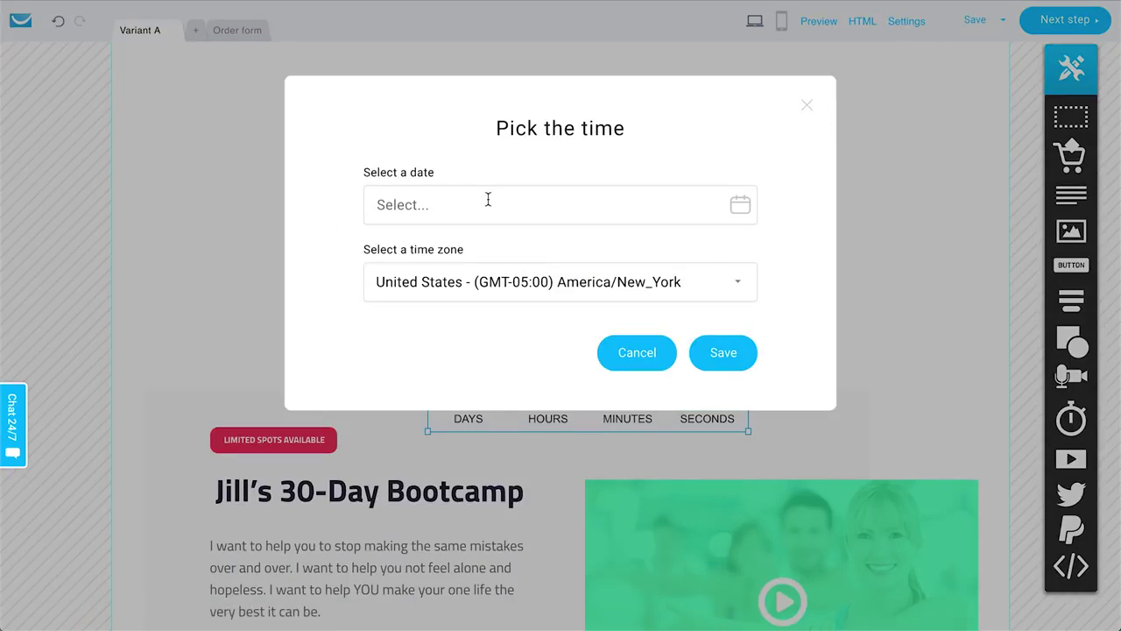
pyautogui.click(808, 109)
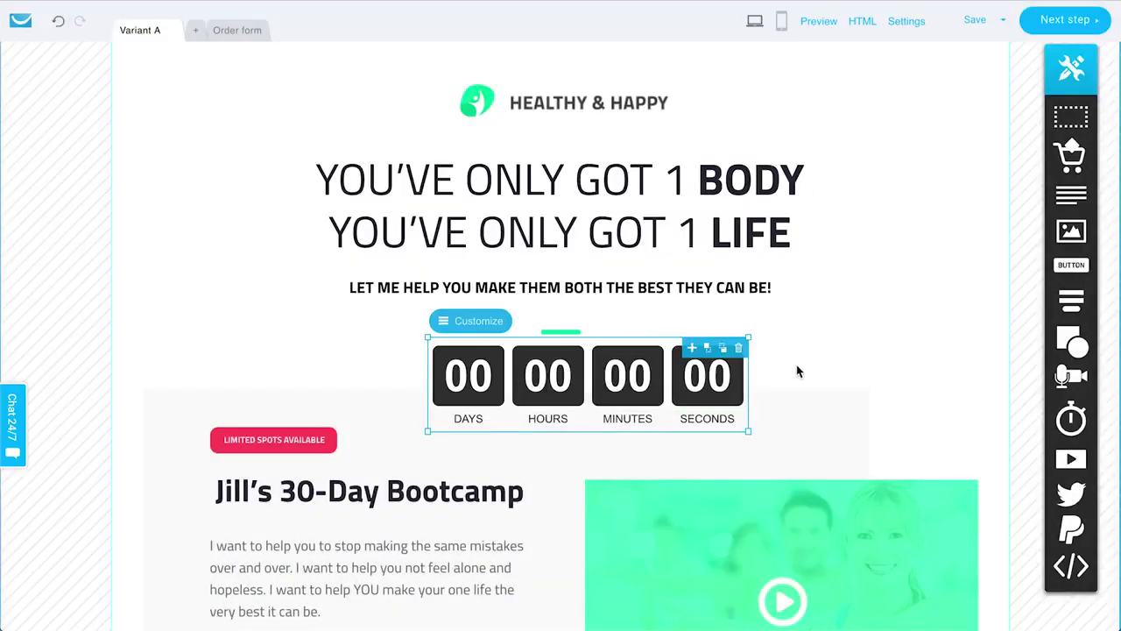
pyautogui.click(739, 349)
# Examine the 30 Day Bootcamp product box and the text formatting options of its Enroll now button.
pyautogui.scroll(-3, 854, 381)
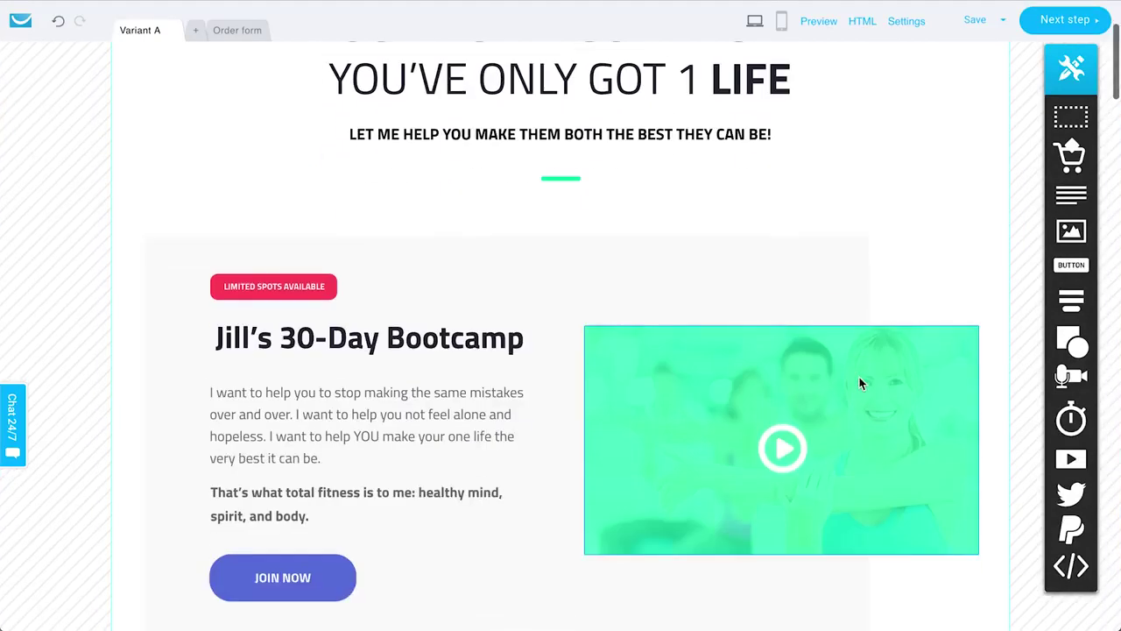
pyautogui.scroll(2, 829, 309)
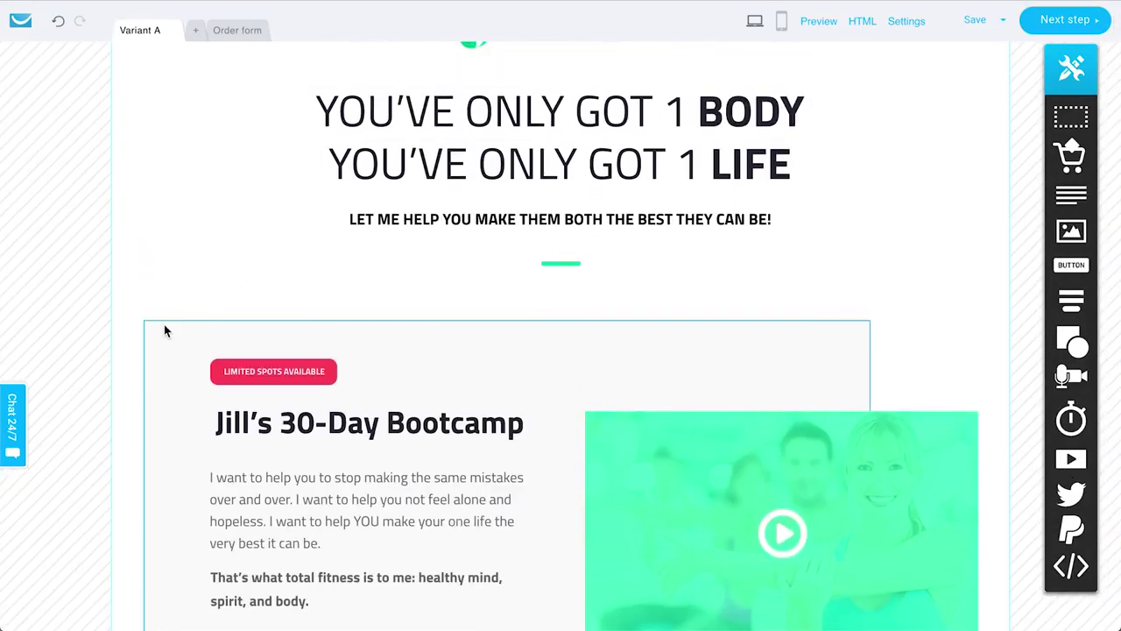
pyautogui.scroll(-20, 351, 547)
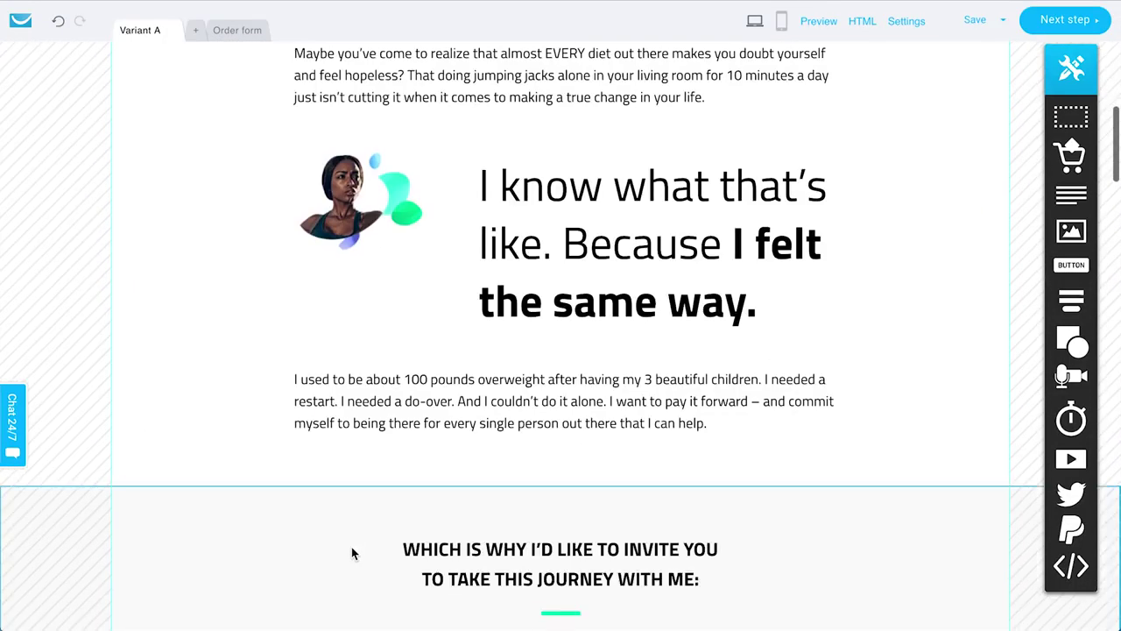
pyautogui.scroll(-10, 351, 546)
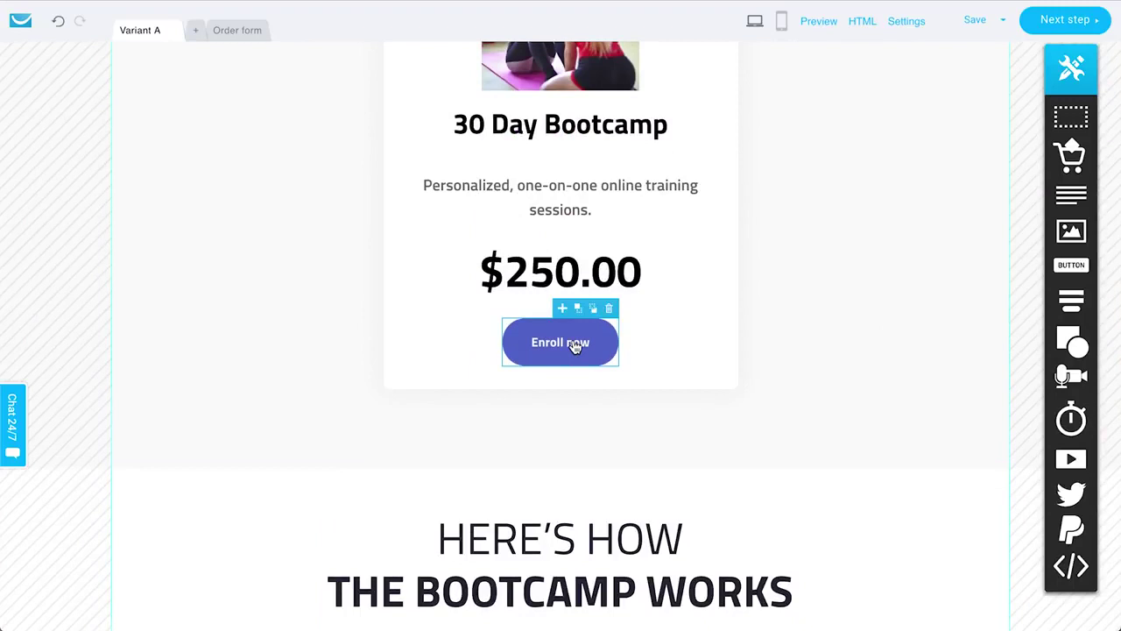
pyautogui.doubleClick(575, 346)
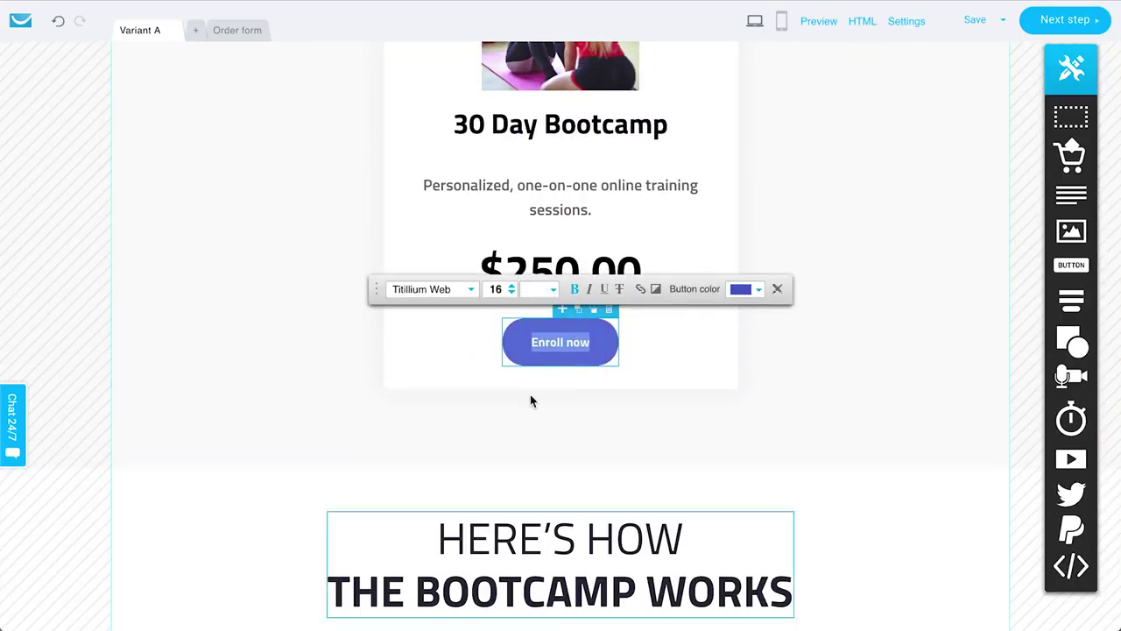
pyautogui.click(575, 447)
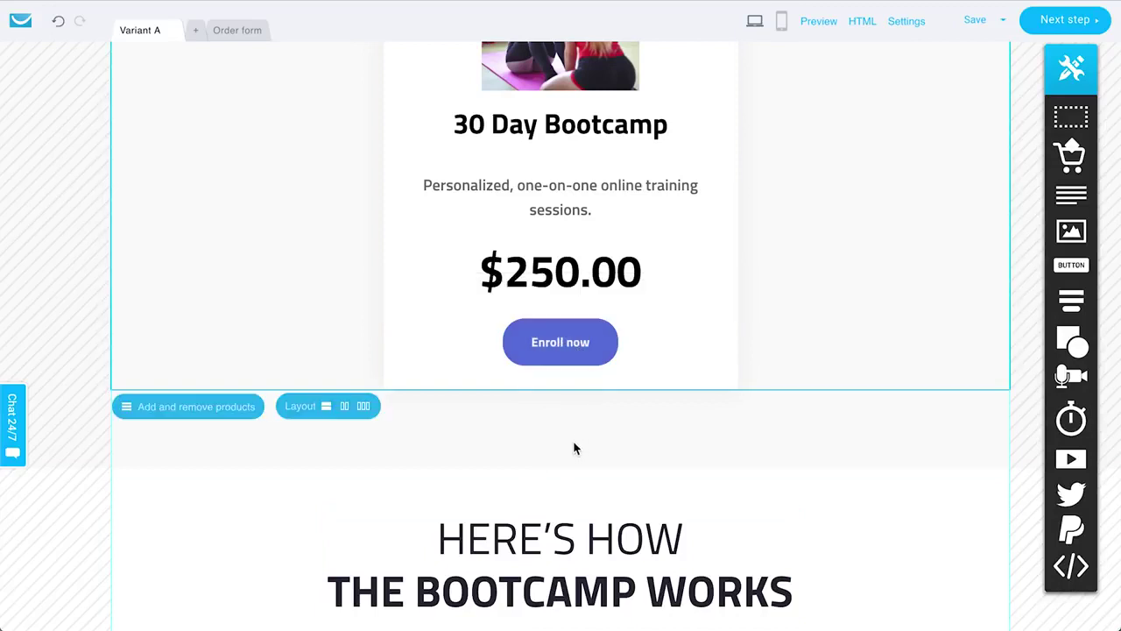
pyautogui.scroll(4, 180, 395)
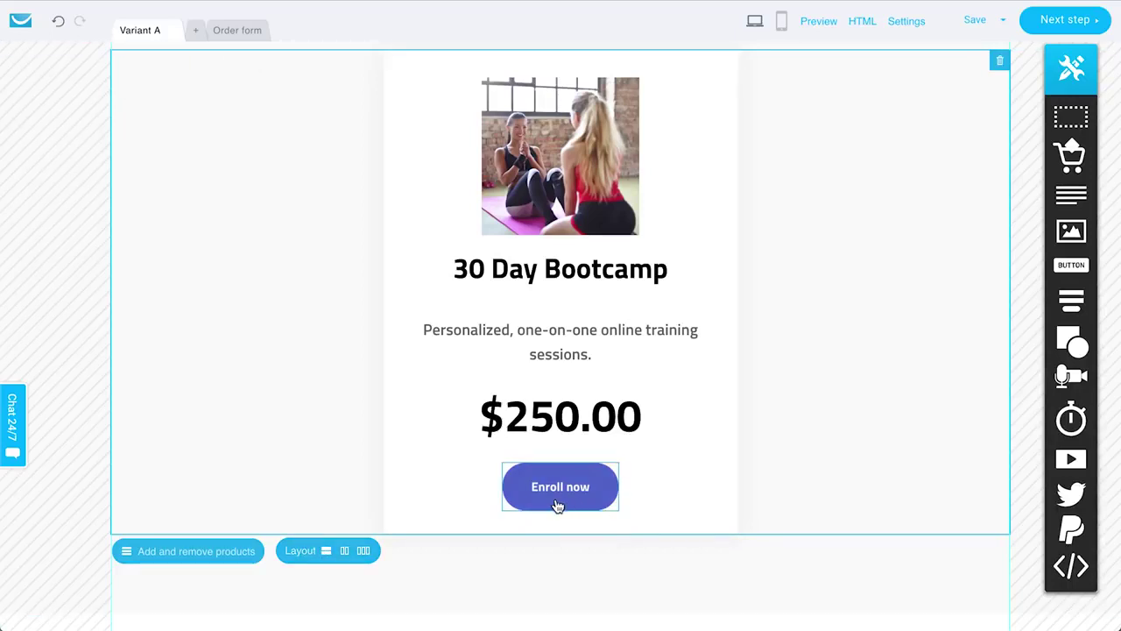
# Examine the order form's background section and webform, from the contact and billing fields to the product and total price.
pyautogui.click(237, 31)
pyautogui.scroll(5, 280, 175)
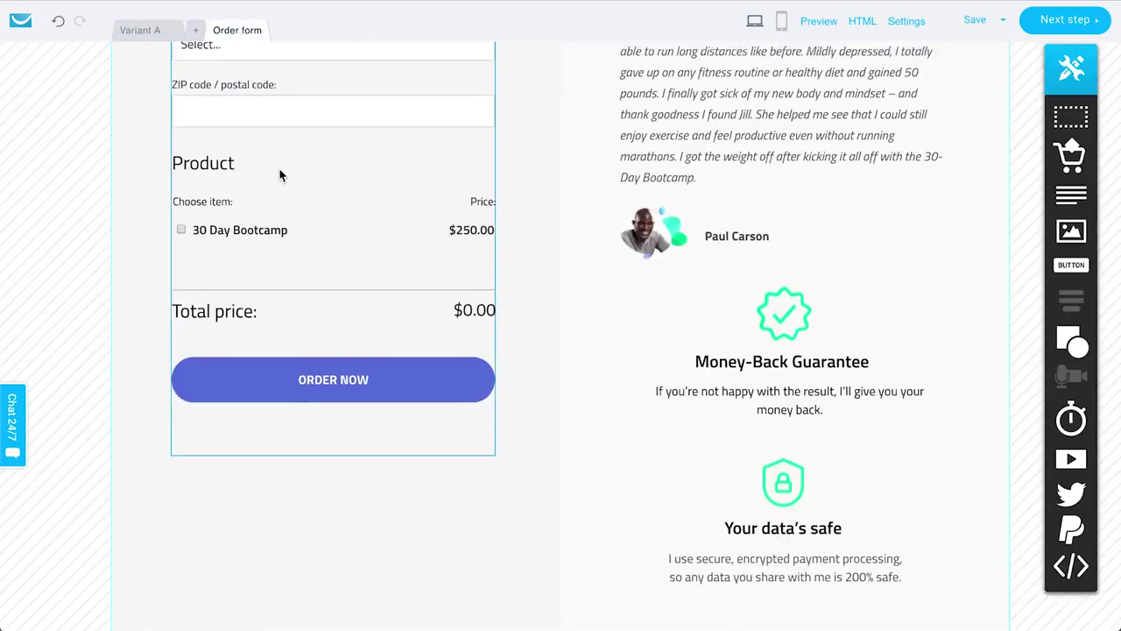
pyautogui.scroll(-2, 557, 368)
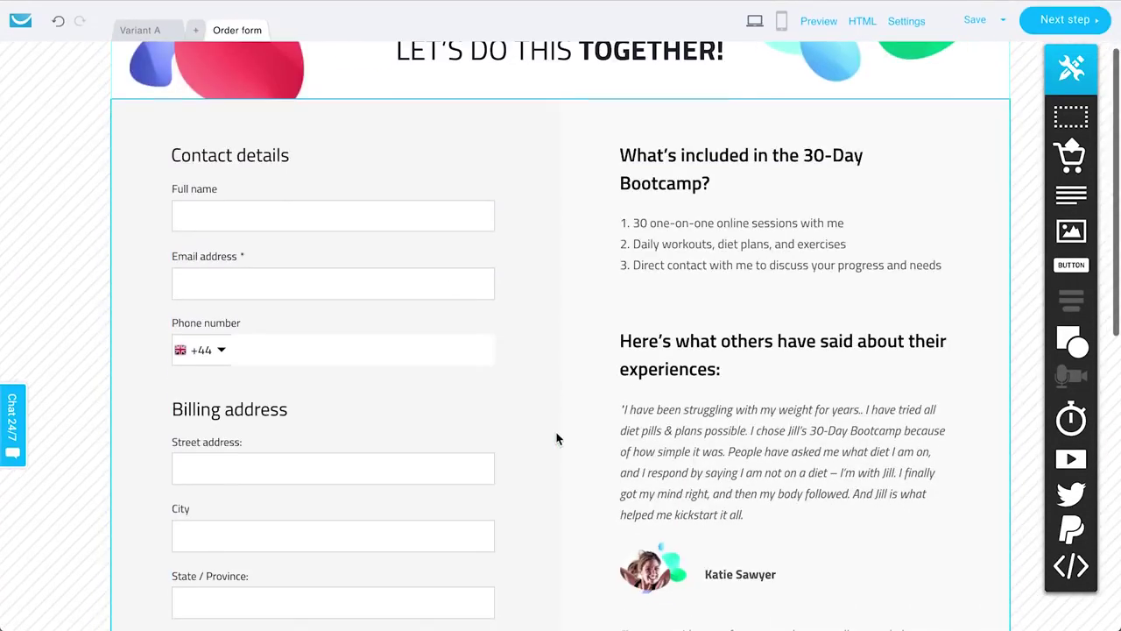
pyautogui.click(393, 154)
pyautogui.click(451, 163)
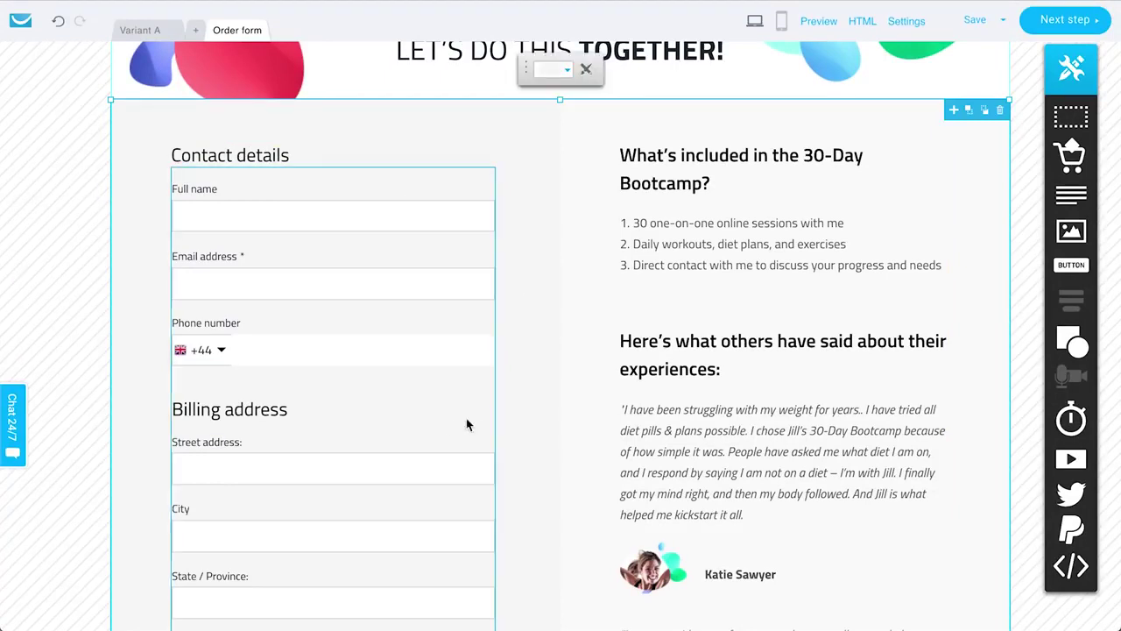
pyautogui.click(425, 400)
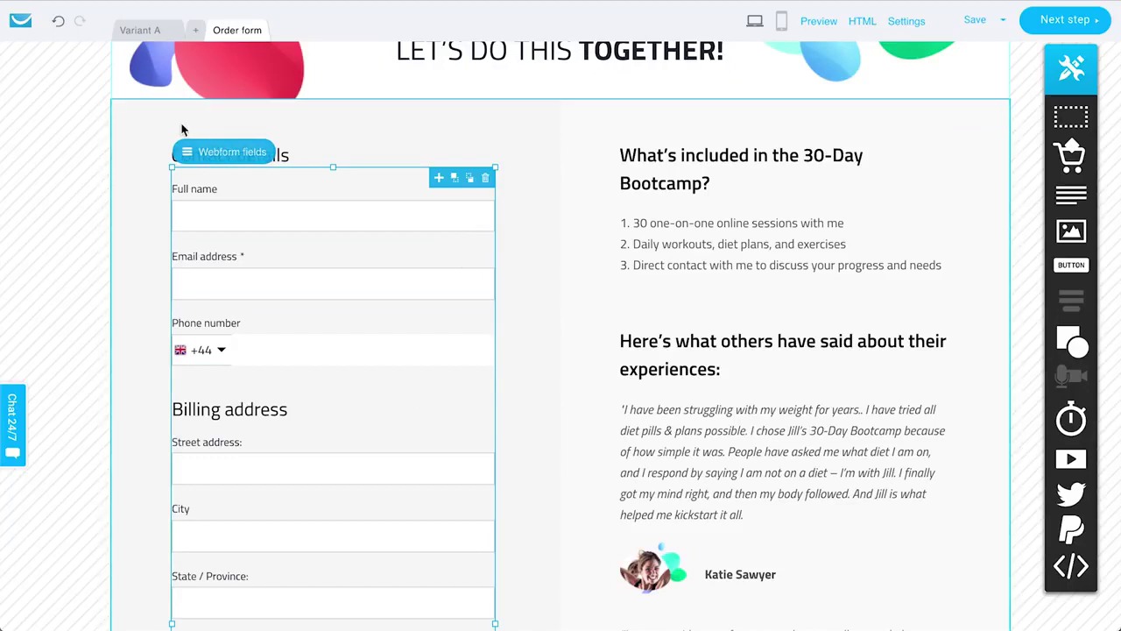
pyautogui.scroll(-6, 295, 344)
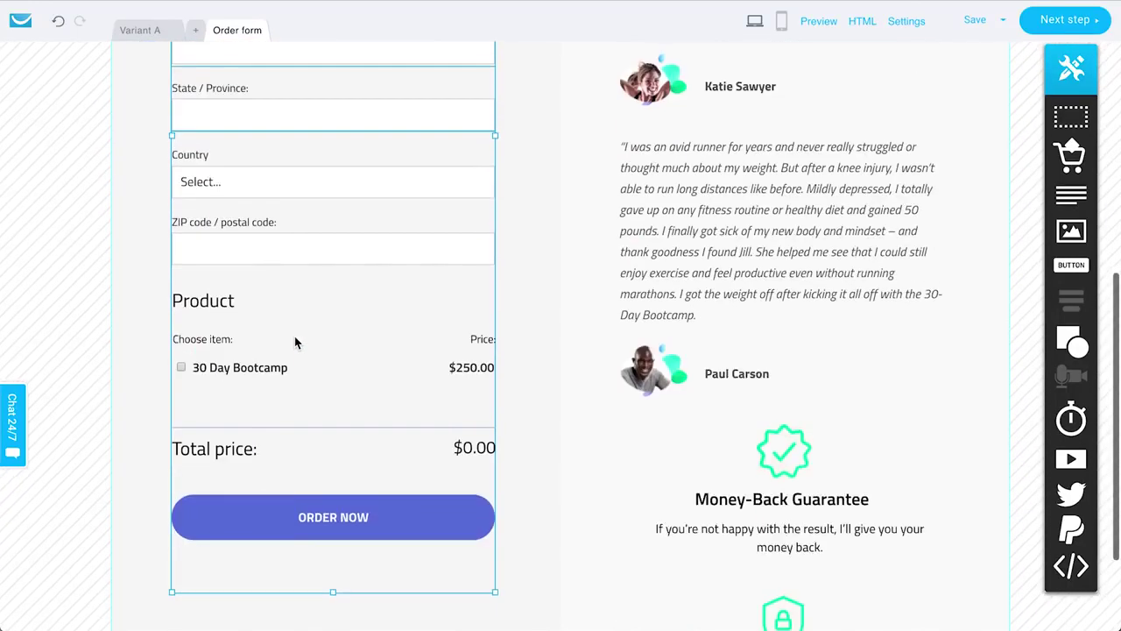
# Examine the order form again, comparing its contact and billing fields with the 30 Day Bootcamp product choice and the Order now button.
pyautogui.scroll(7, 295, 343)
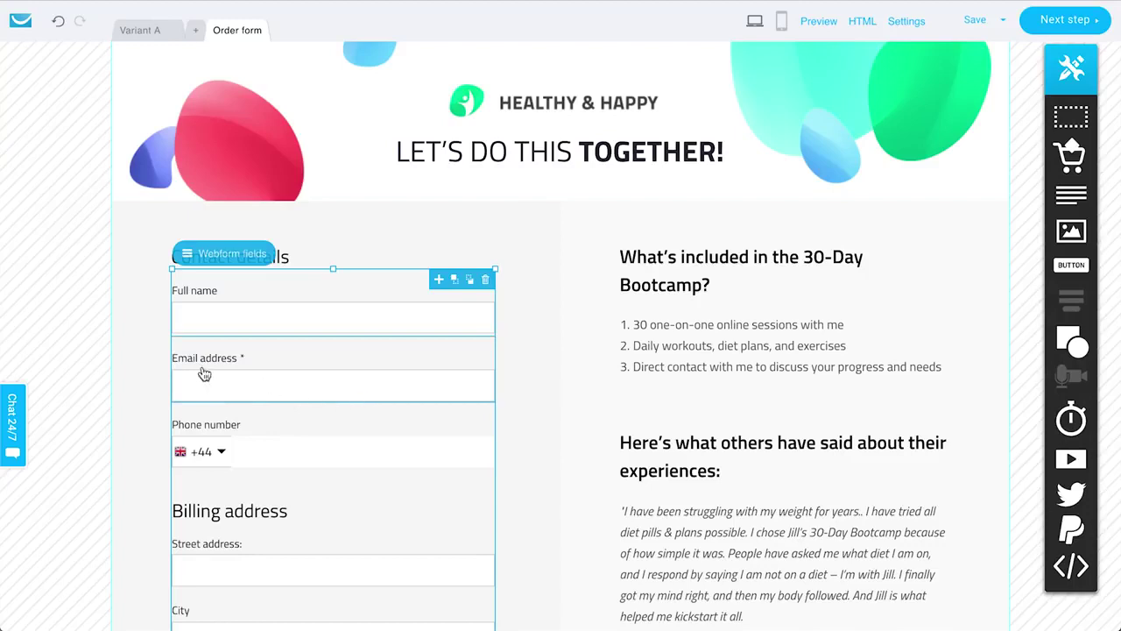
pyautogui.scroll(-10, 354, 346)
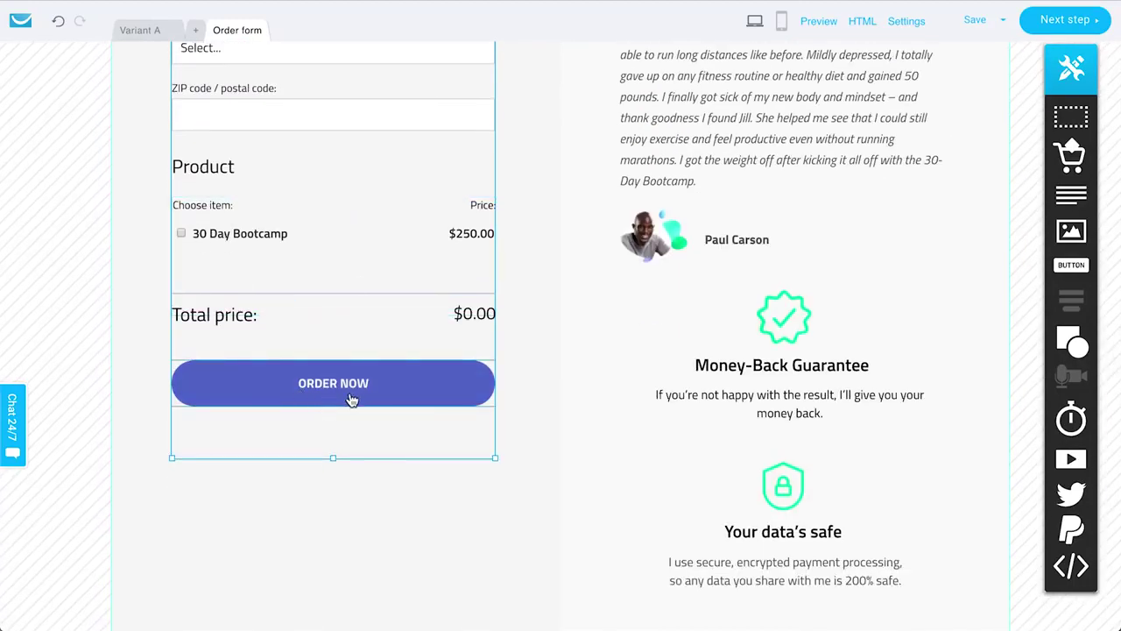
pyautogui.scroll(5, 293, 548)
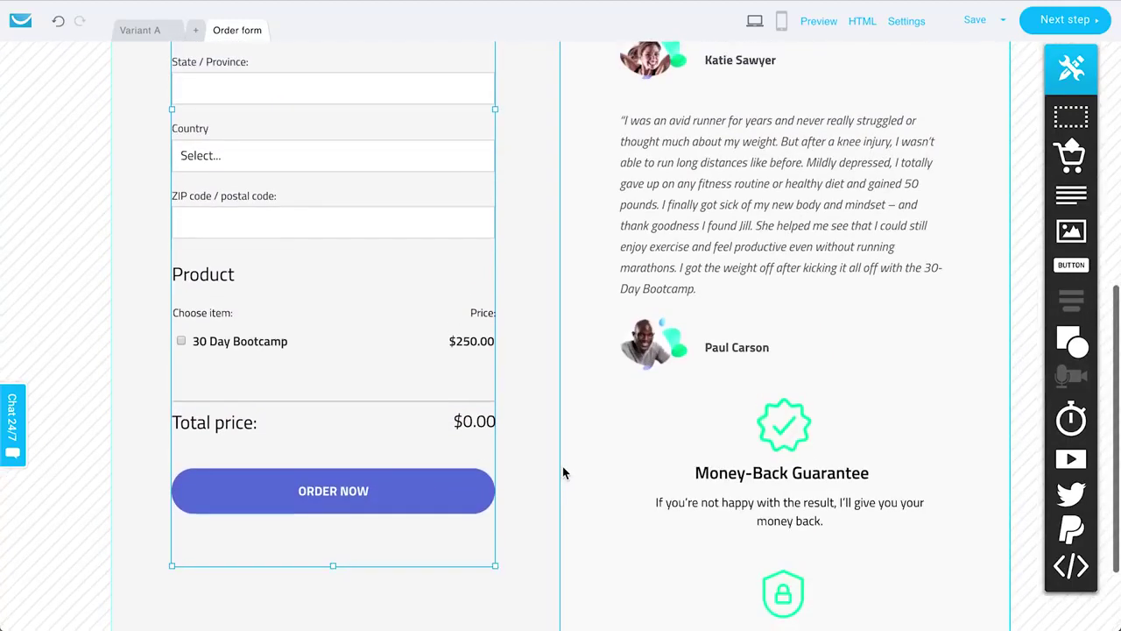
pyautogui.scroll(4, 563, 473)
pyautogui.scroll(-2, 563, 472)
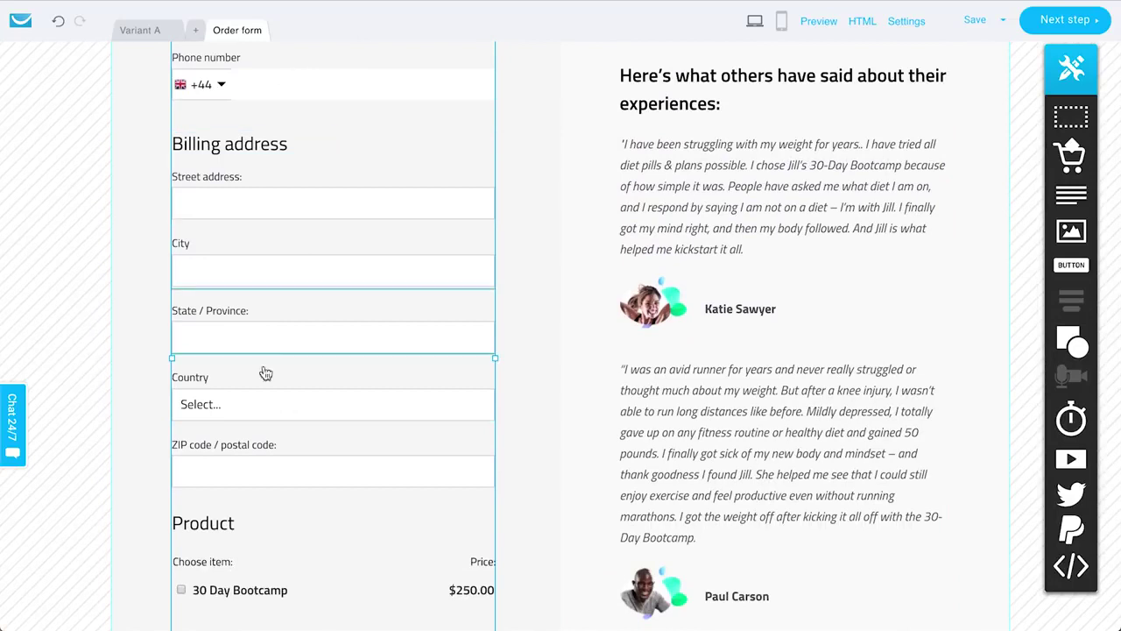
pyautogui.scroll(5, 458, 368)
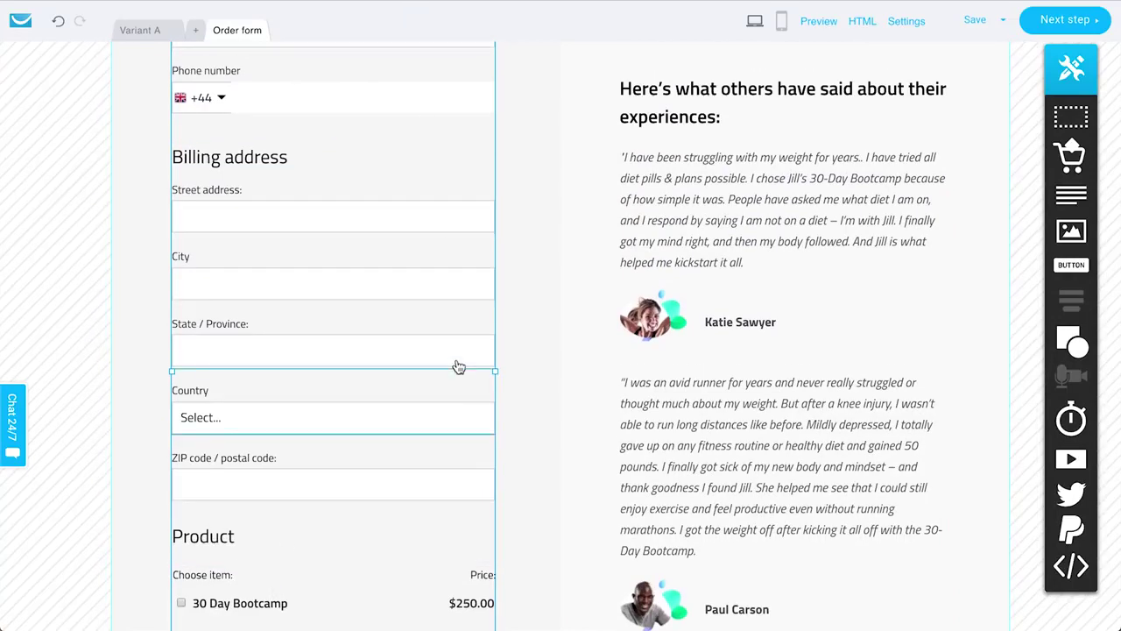
pyautogui.scroll(2, 458, 367)
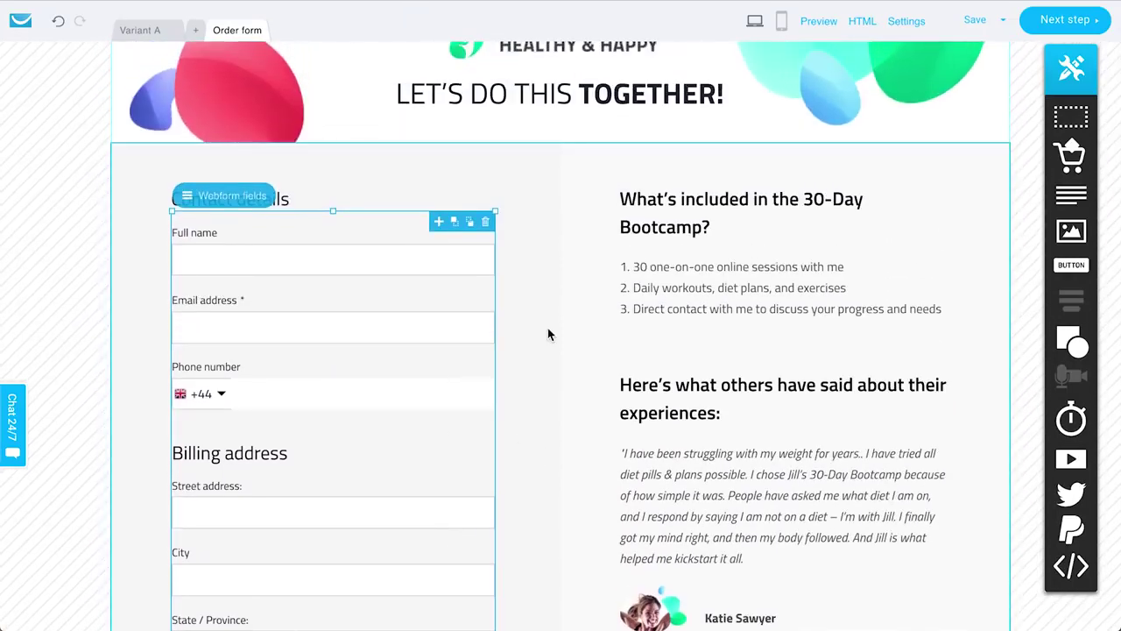
pyautogui.scroll(-6, 547, 333)
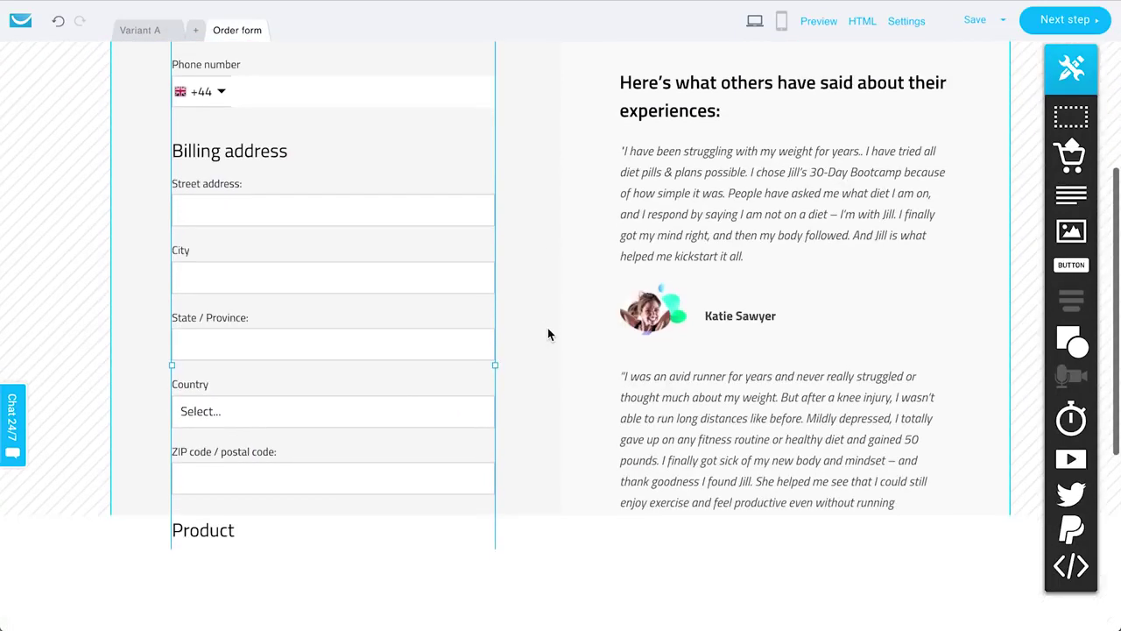
pyautogui.scroll(2, 547, 333)
pyautogui.scroll(-9, 471, 241)
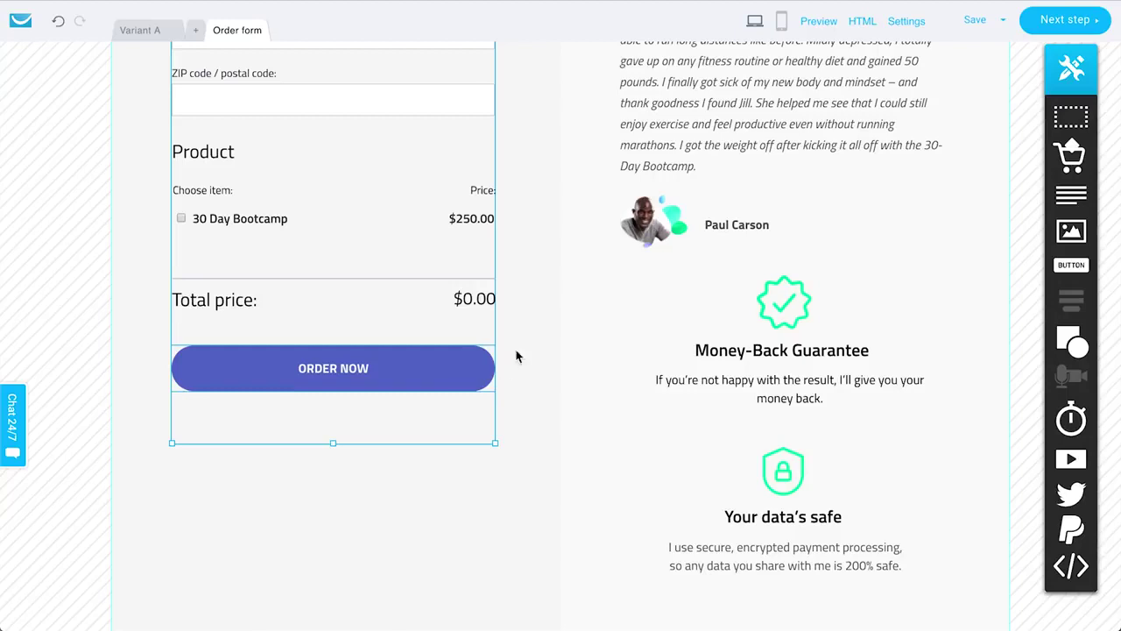
pyautogui.scroll(3, 516, 356)
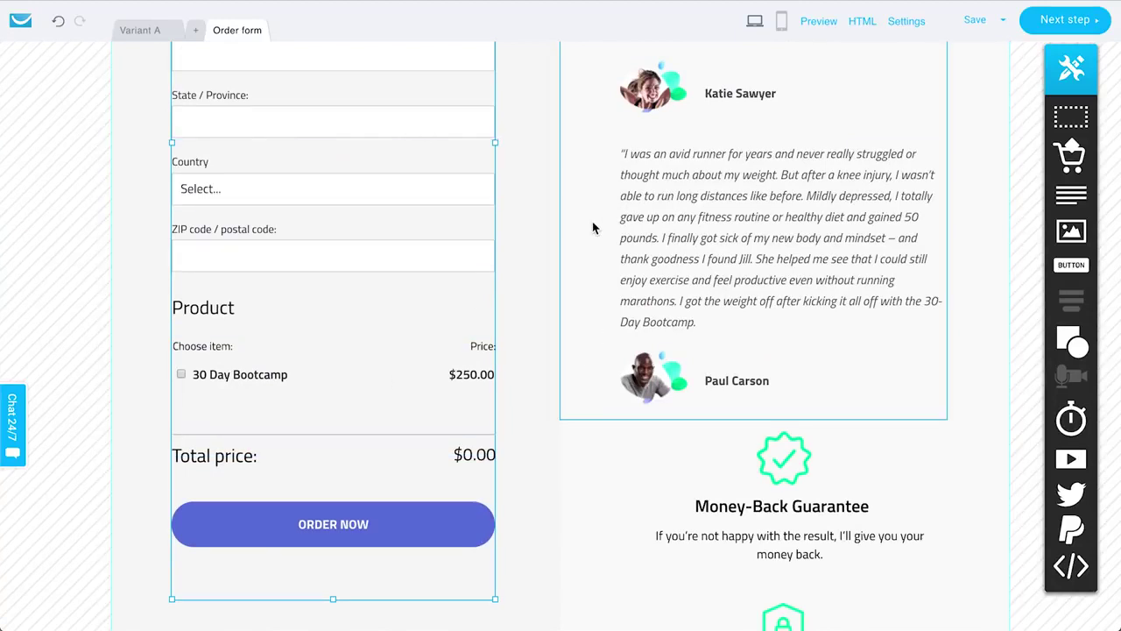
pyautogui.scroll(3, 514, 253)
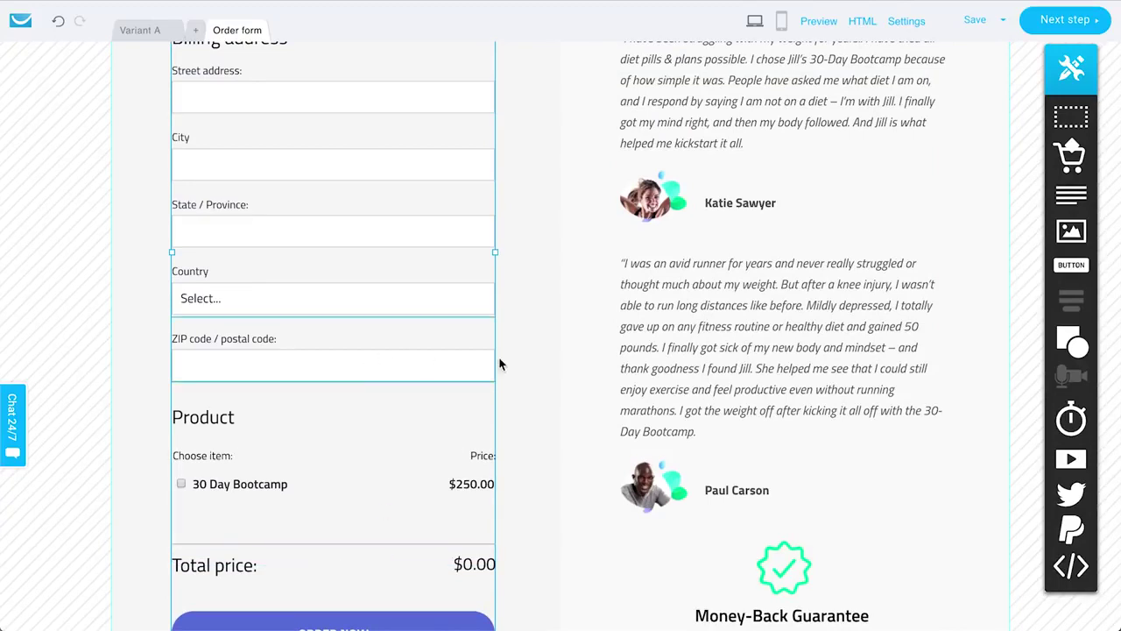
pyautogui.scroll(-2, 512, 365)
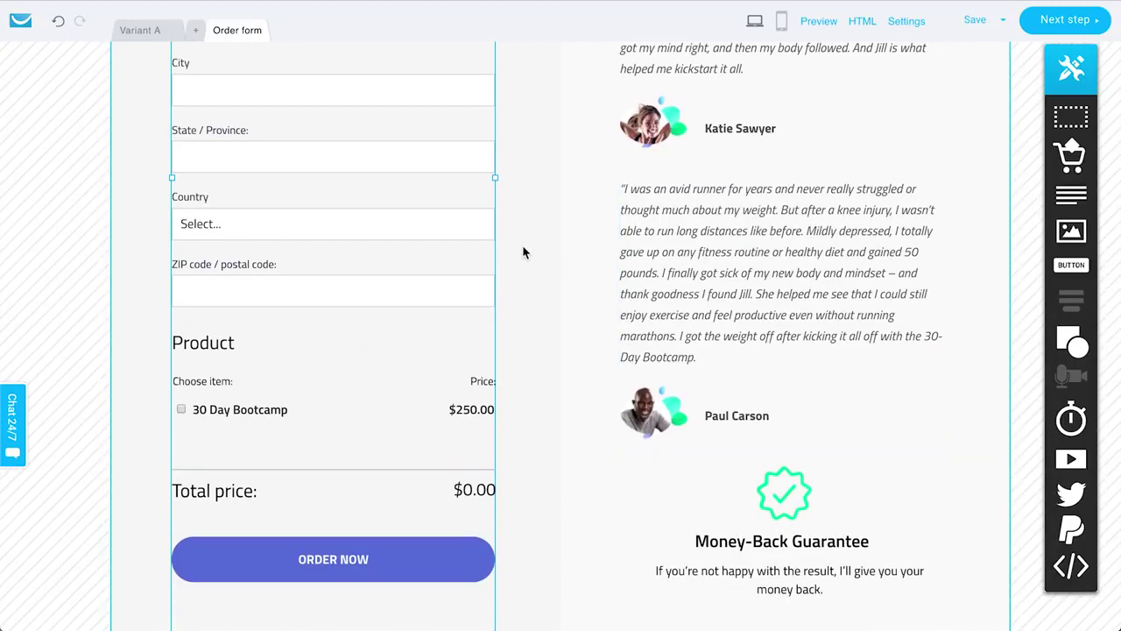
pyautogui.scroll(1, 523, 252)
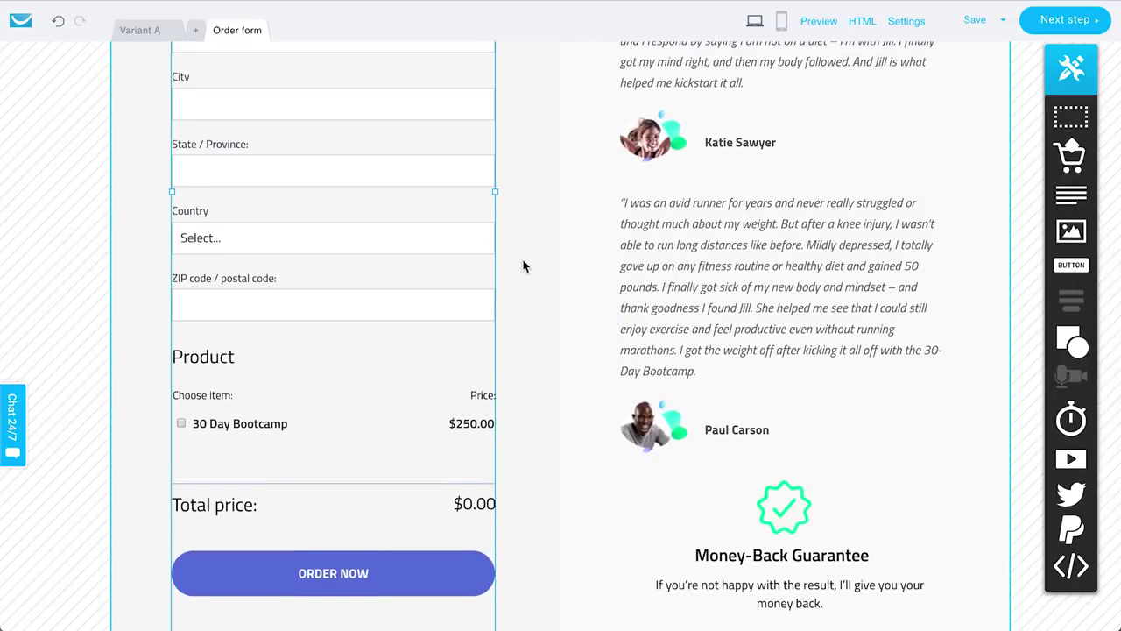
pyautogui.scroll(6, 523, 266)
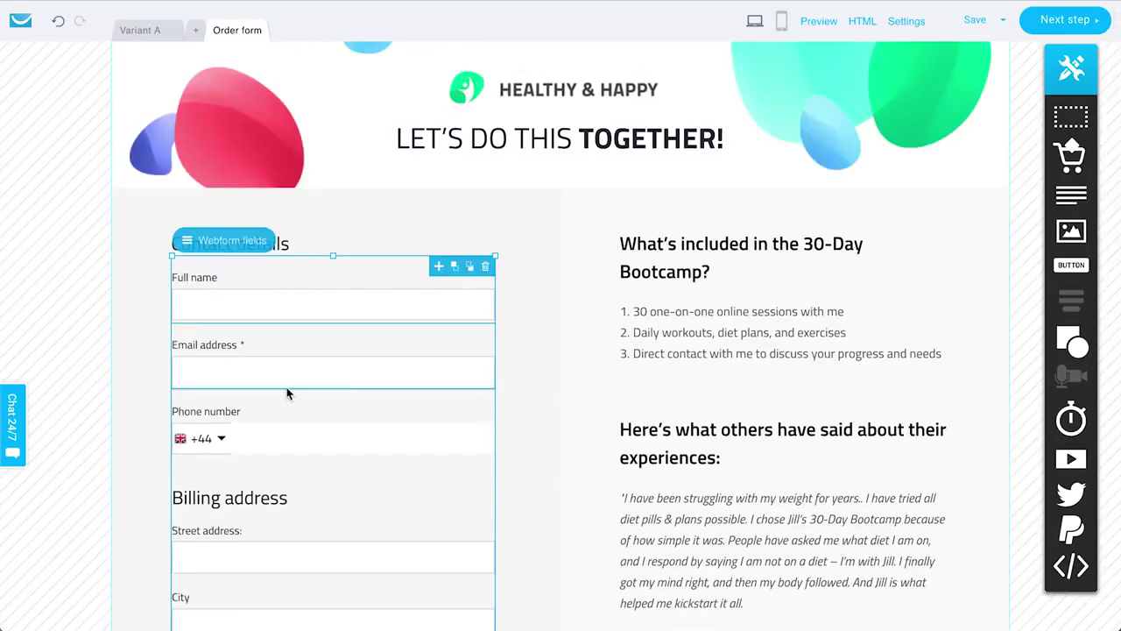
pyautogui.scroll(-8, 517, 478)
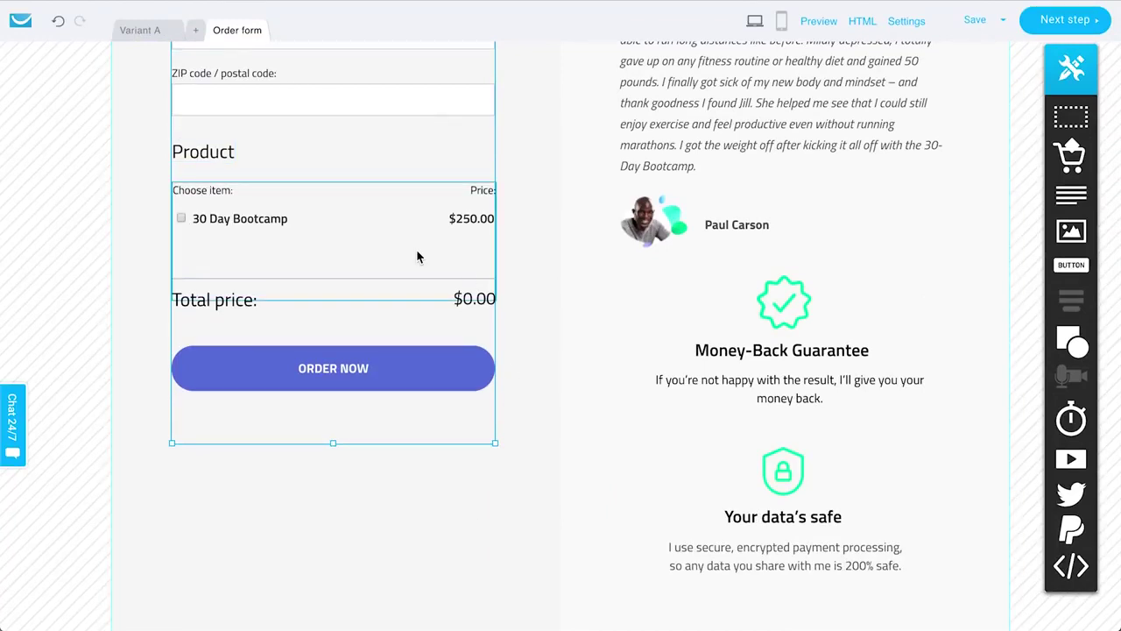
# Examine the content beside the order form: the bootcamp inclusions, customer testimonials, money-back guarantee and data safety note.
pyautogui.scroll(8, 532, 328)
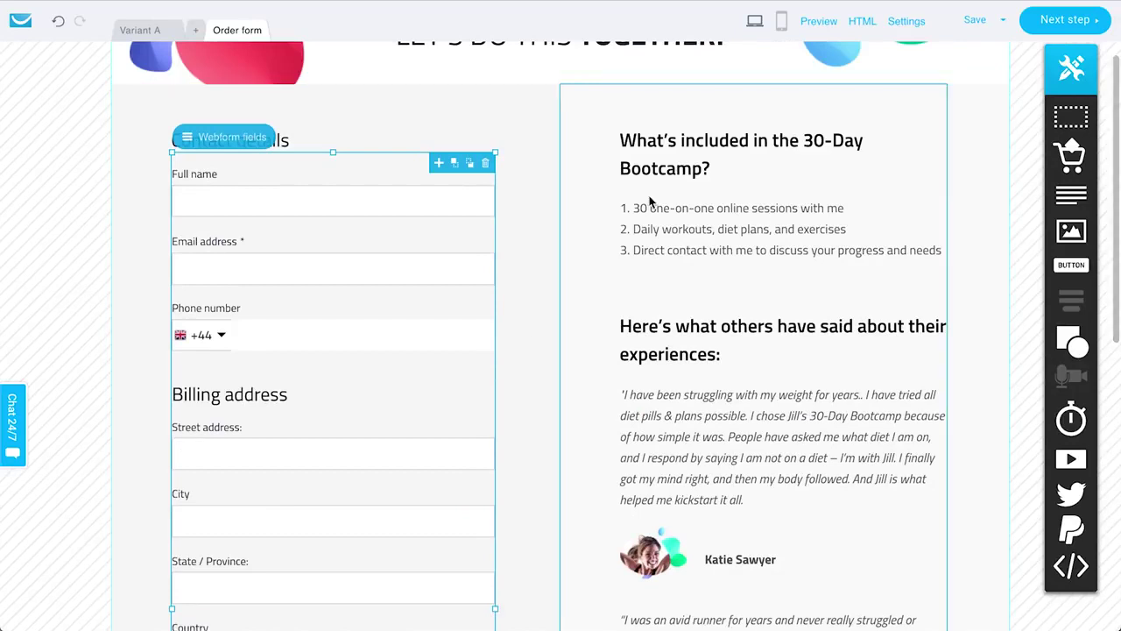
pyautogui.scroll(2, 675, 170)
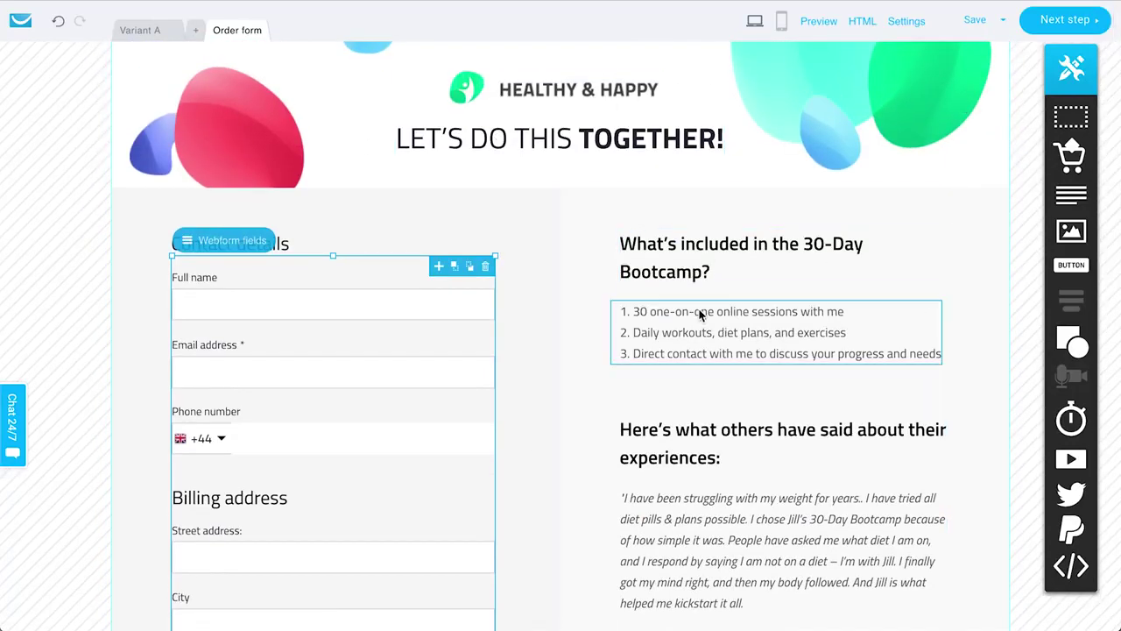
pyautogui.scroll(-5, 710, 229)
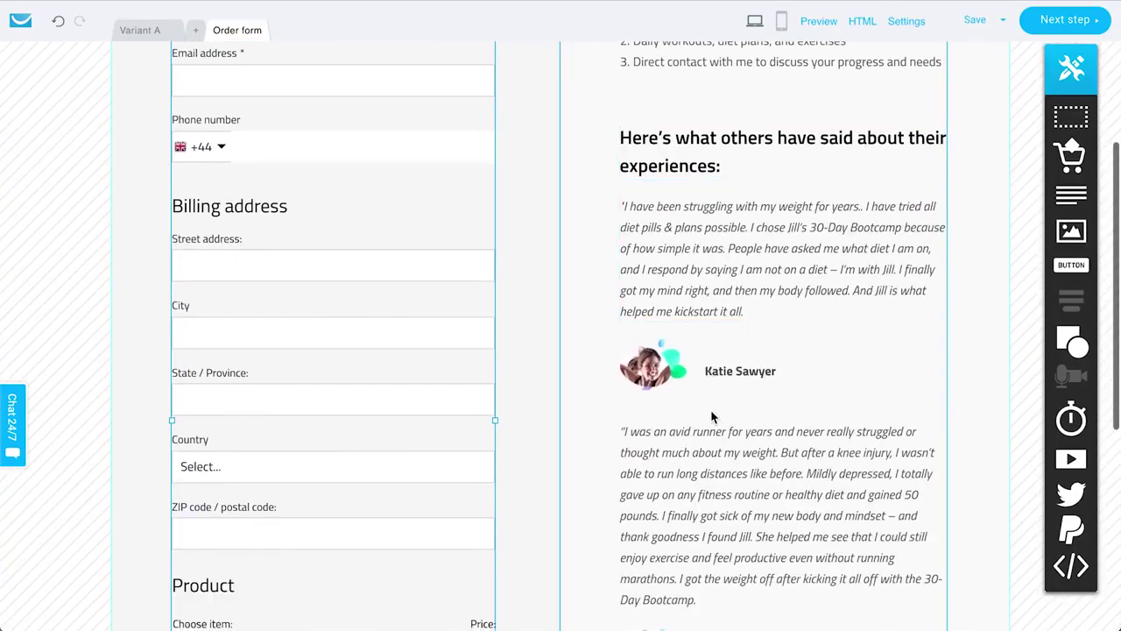
pyautogui.scroll(-5, 711, 409)
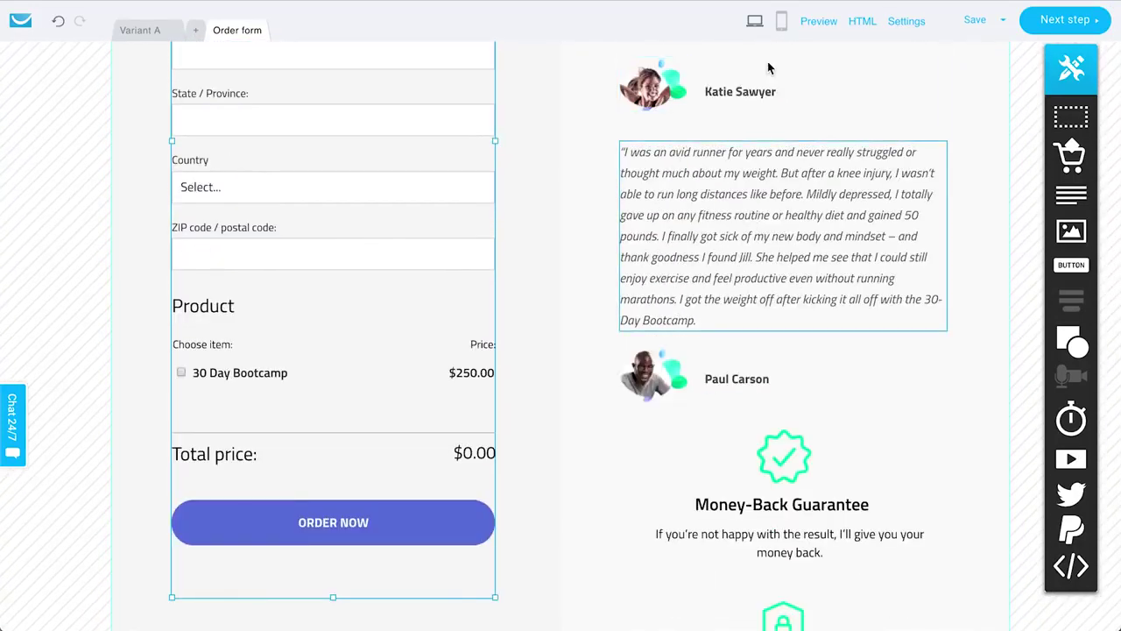
pyautogui.scroll(-3, 705, 280)
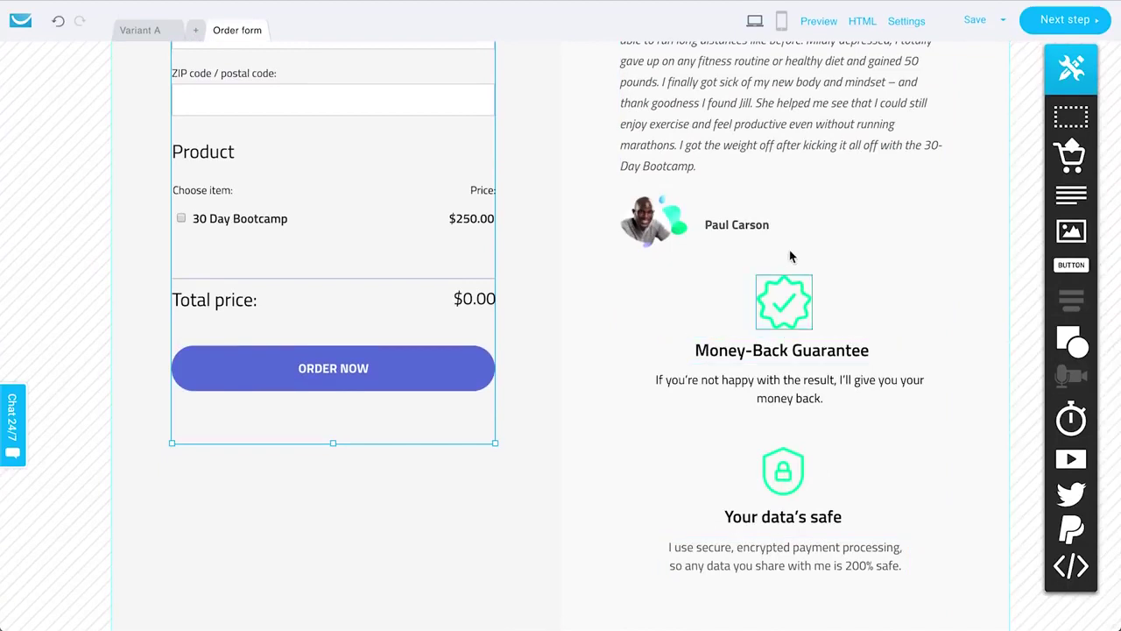
pyautogui.scroll(10, 743, 315)
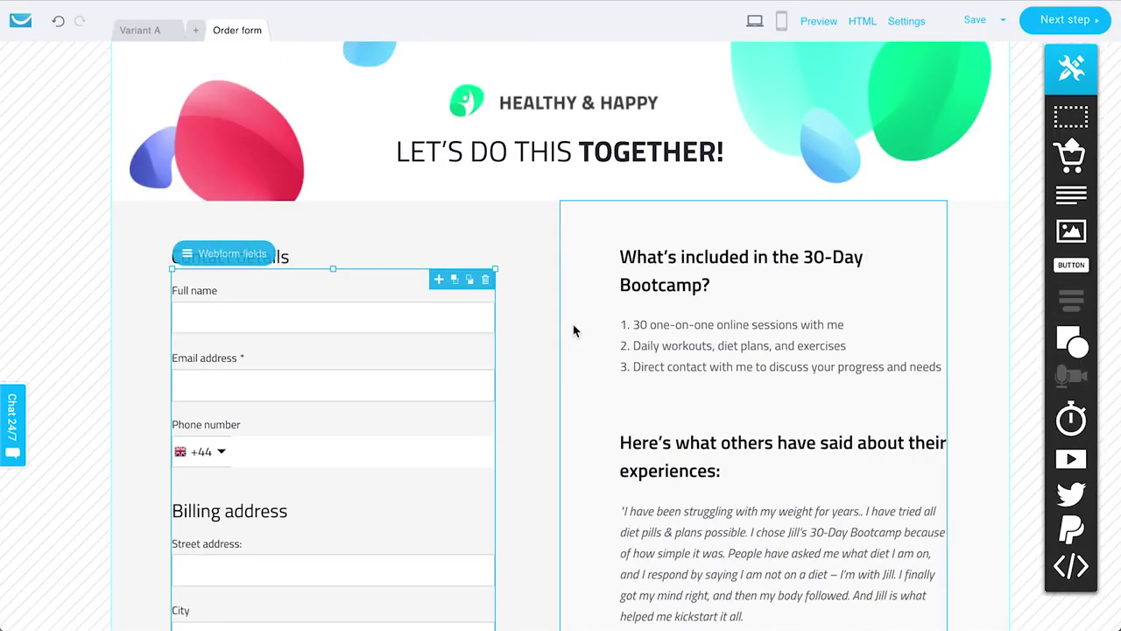
# Proceed to the sales page settings, check the SEO and page URL sections, and publish the sales page with its order form.
pyautogui.click(1057, 23)
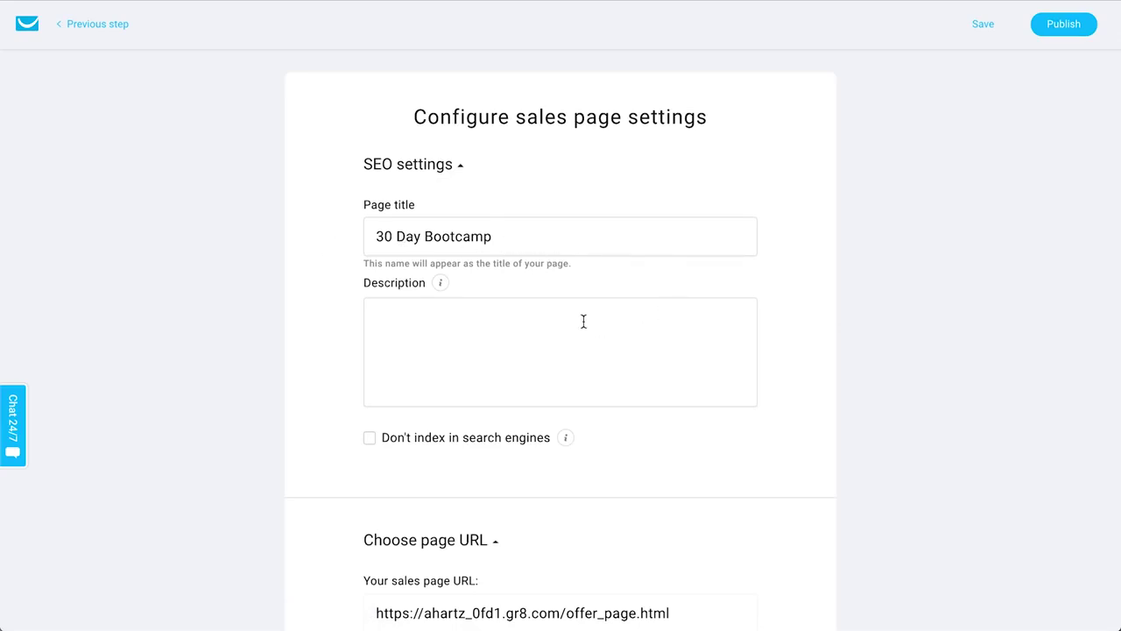
pyautogui.scroll(-5, 678, 495)
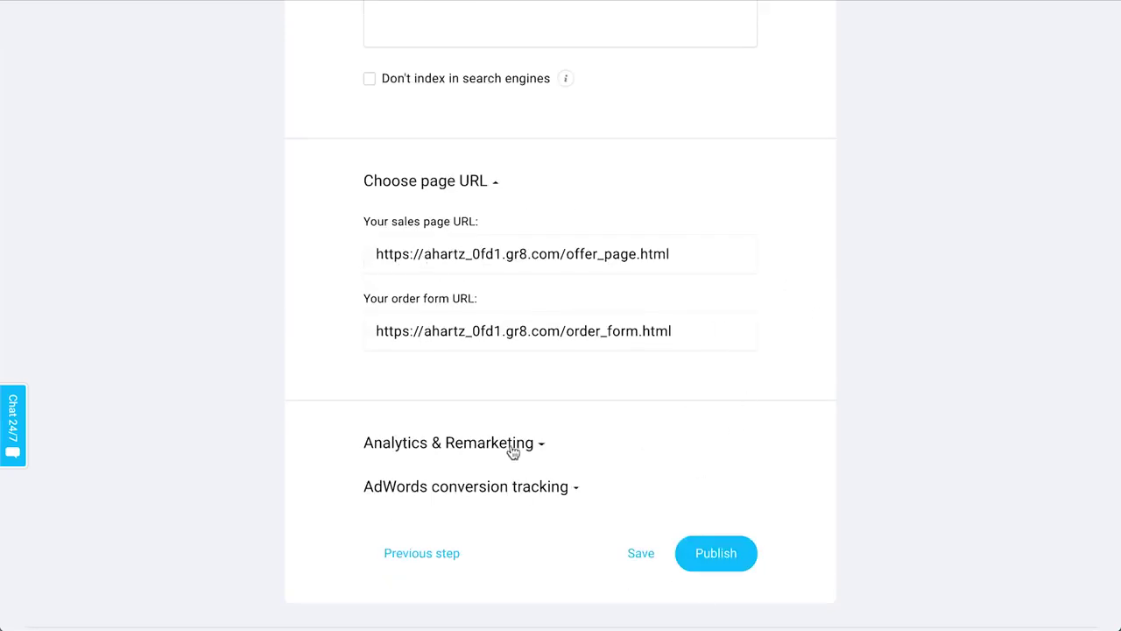
pyautogui.scroll(-1, 923, 298)
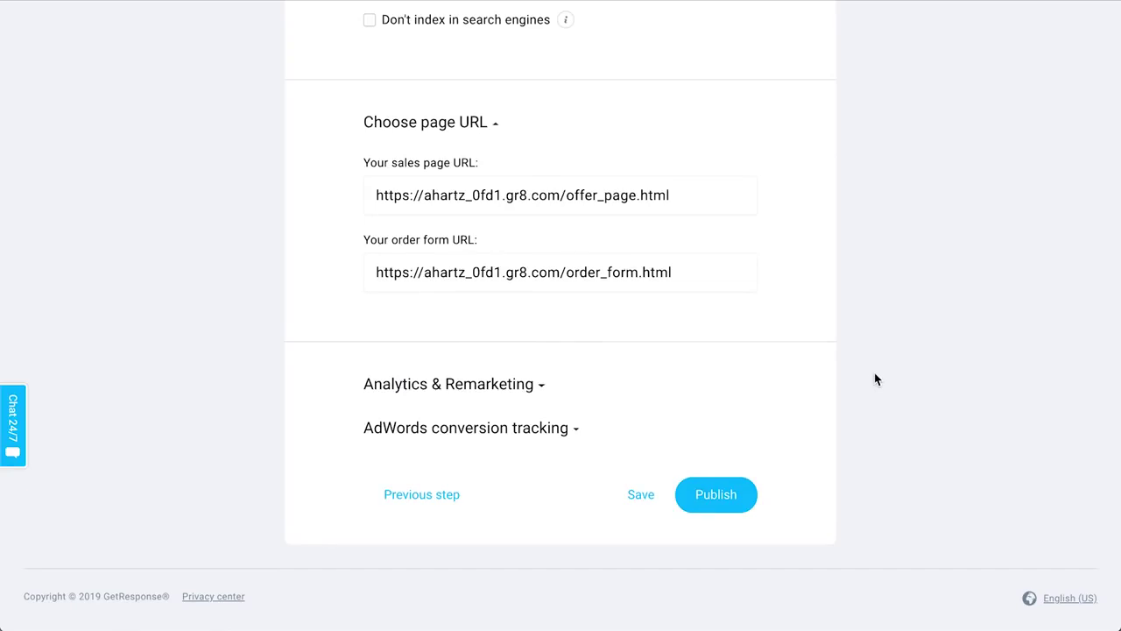
pyautogui.click(718, 499)
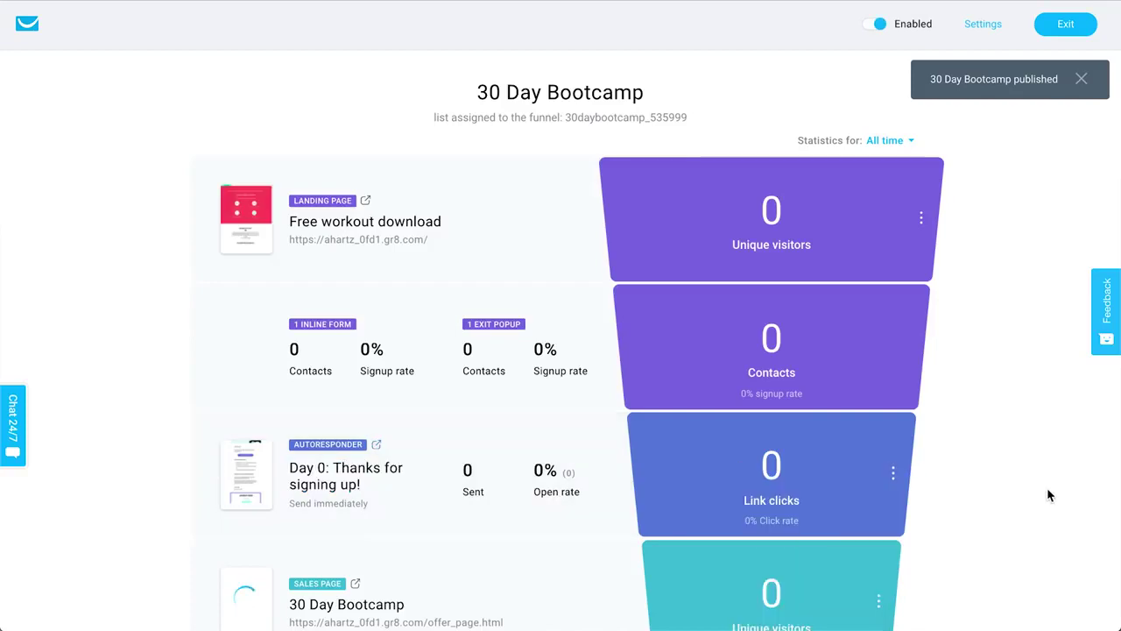
# Examine the 30 Day Bootcamp funnel's stages and results, plus the editing options for its sales page, order form and landing page.
pyautogui.scroll(-3, 1080, 347)
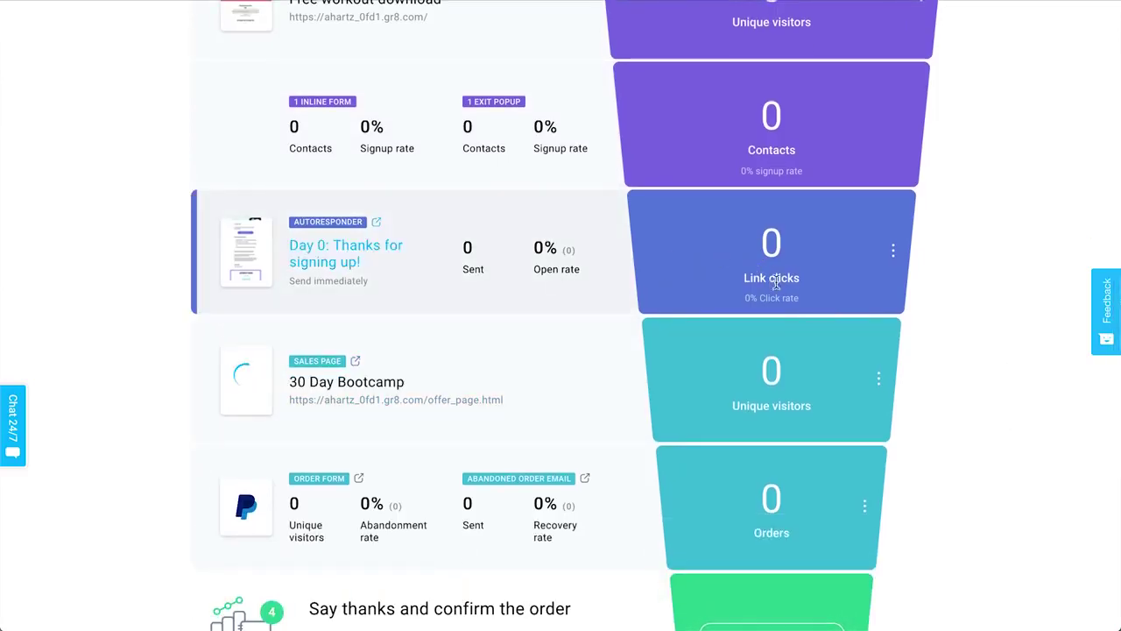
pyautogui.scroll(-2, 758, 250)
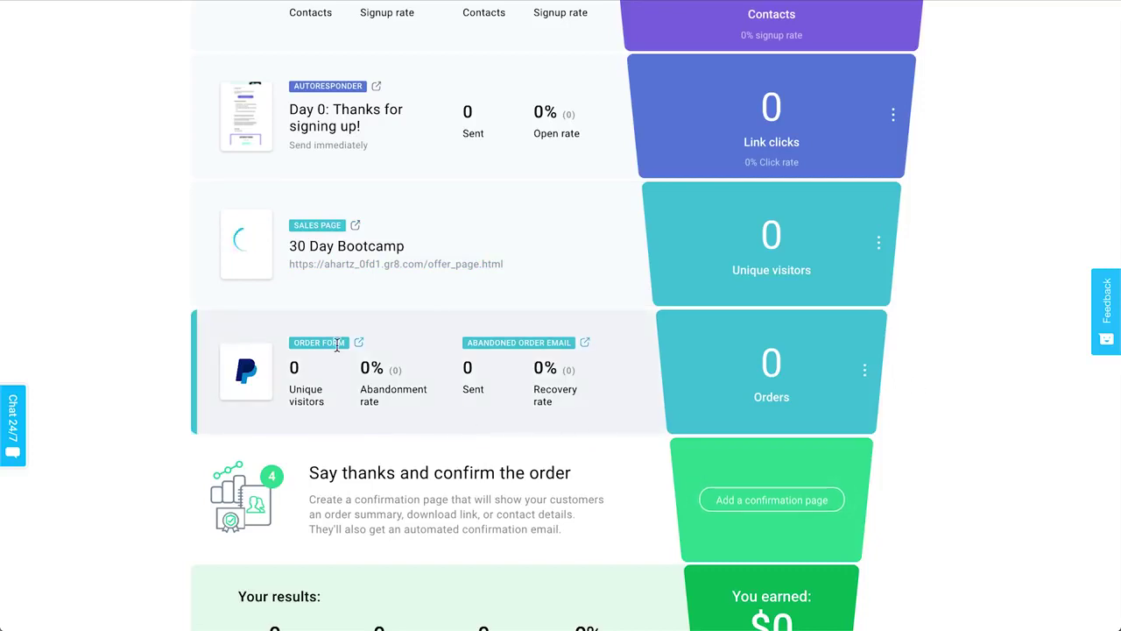
pyautogui.scroll(-3, 1001, 403)
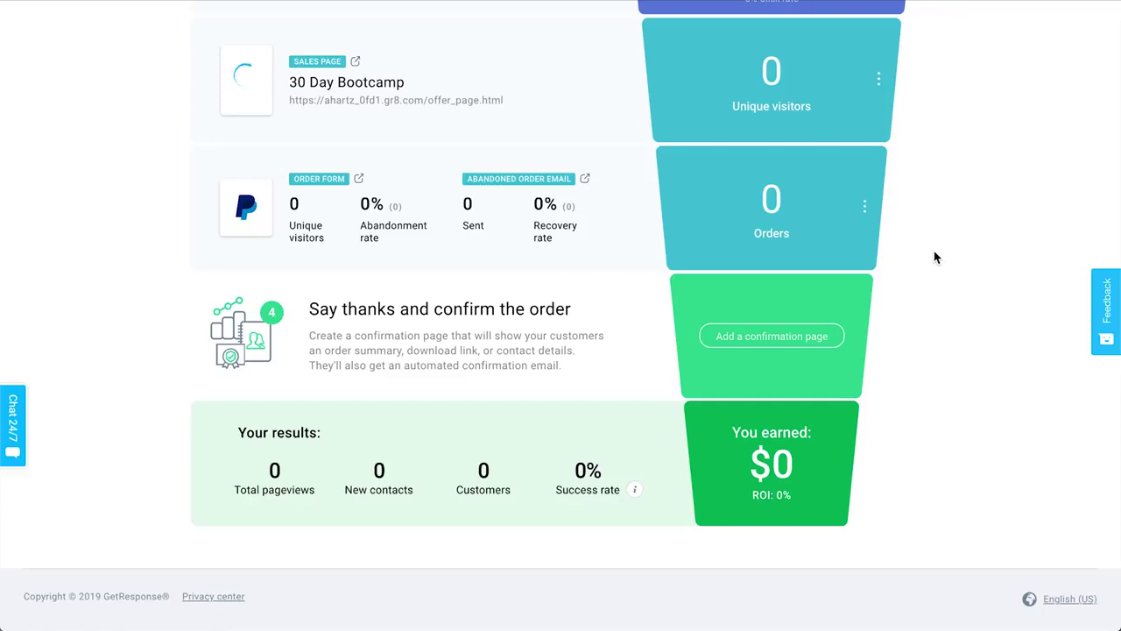
pyautogui.click(865, 206)
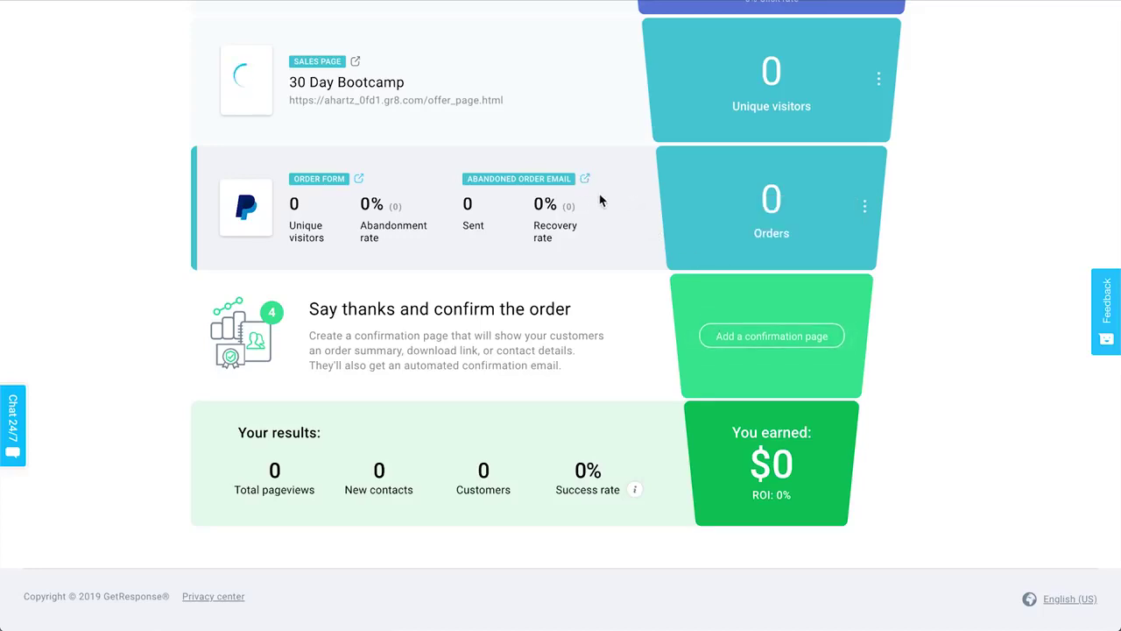
pyautogui.scroll(2, 952, 250)
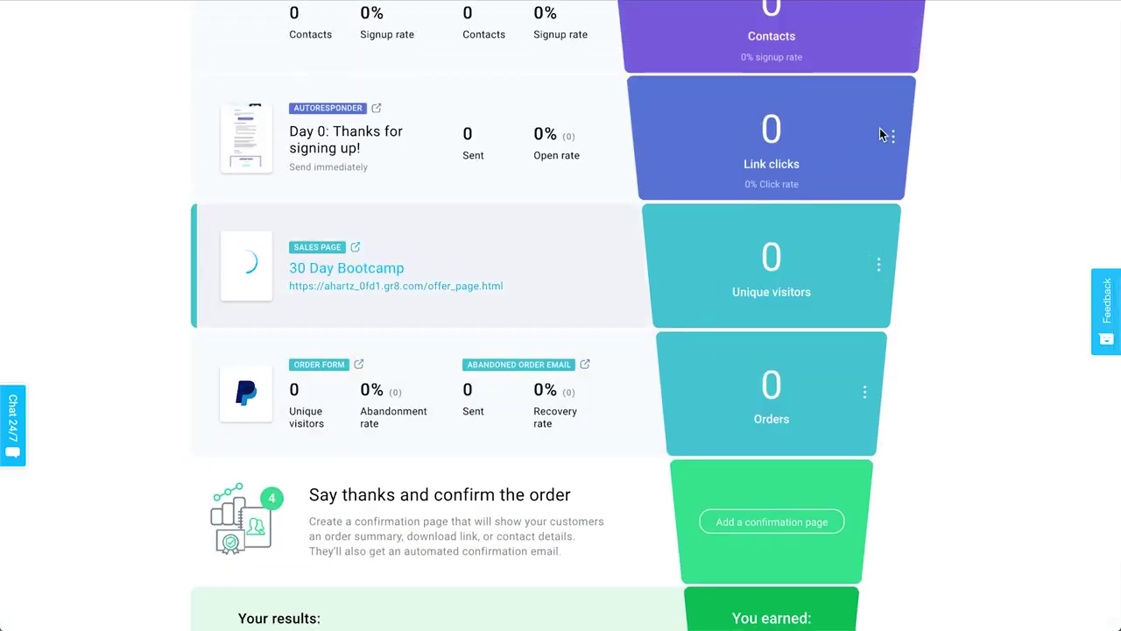
pyautogui.moveTo(887, 268)
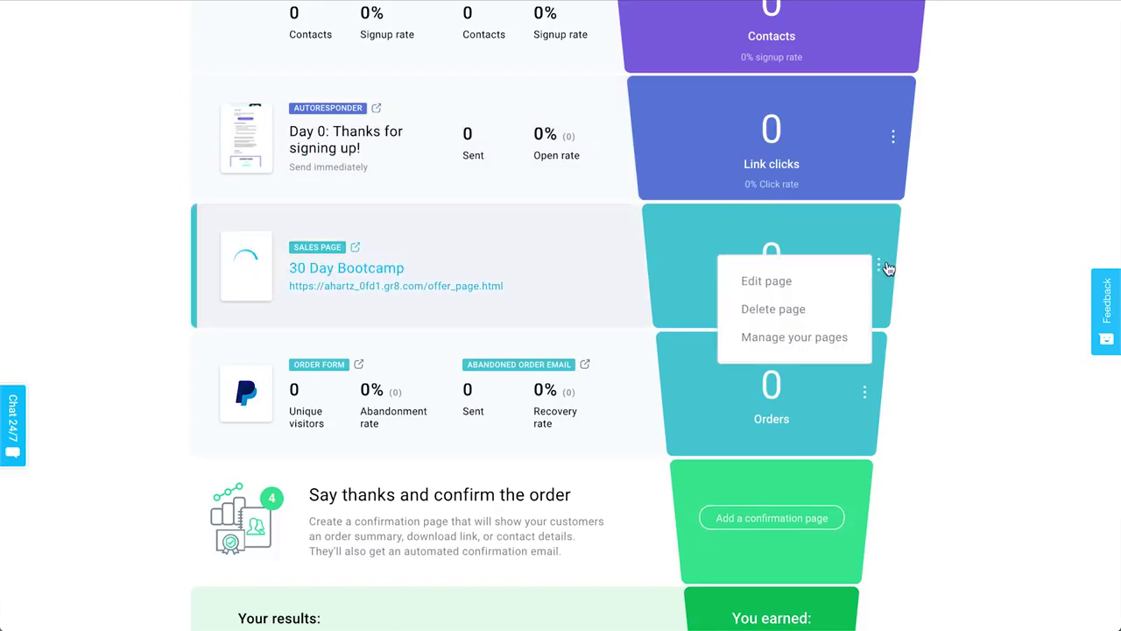
pyautogui.moveTo(865, 395)
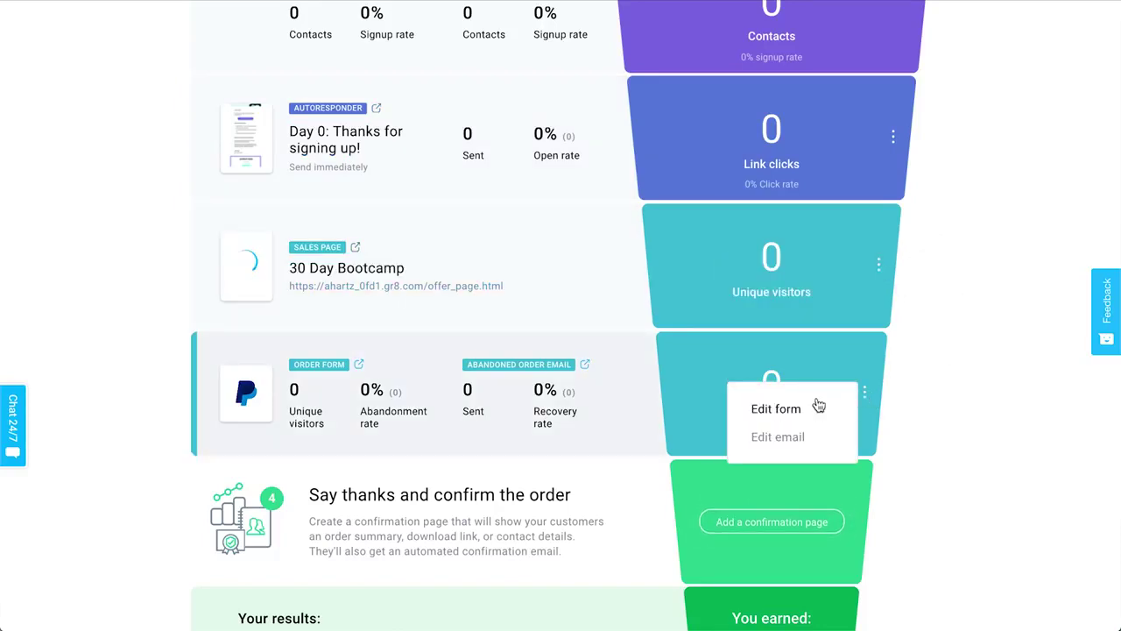
pyautogui.scroll(4, 918, 399)
pyautogui.moveTo(920, 149)
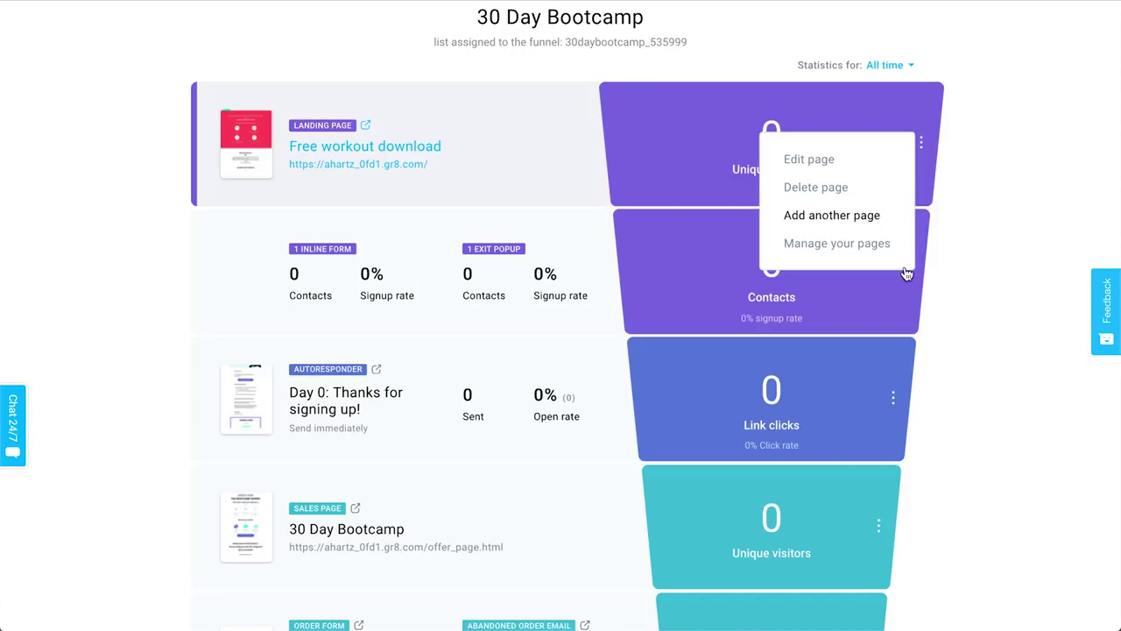
# Add a confirmation page to the funnel from the Fitness program template, named "Thanks for the purchase!".
pyautogui.scroll(-5, 982, 368)
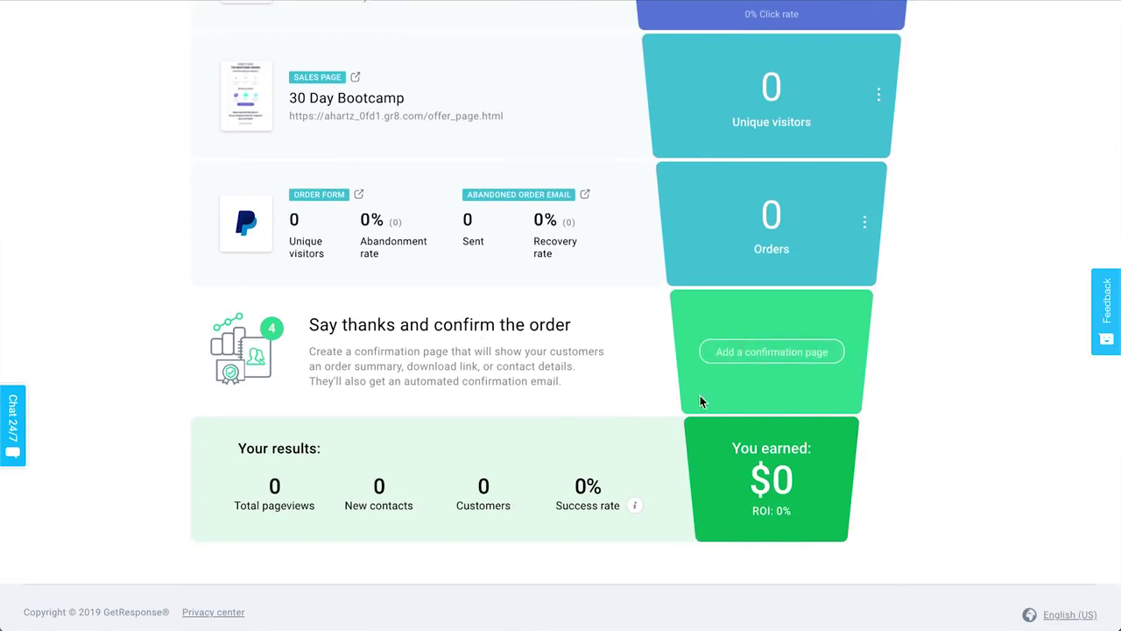
pyautogui.click(764, 358)
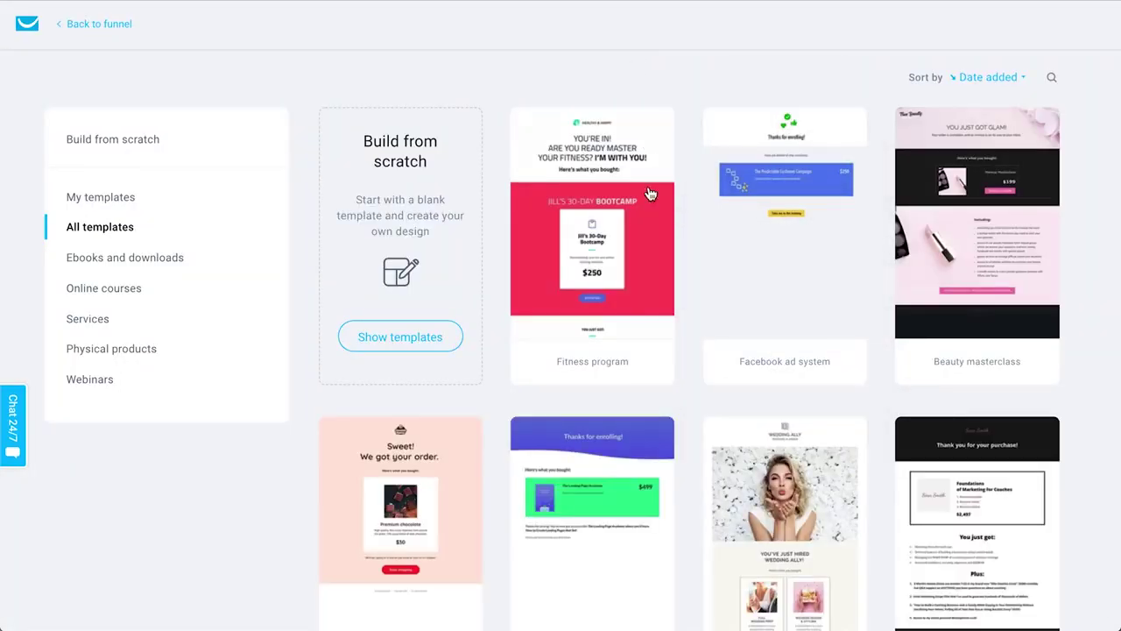
pyautogui.moveTo(604, 259)
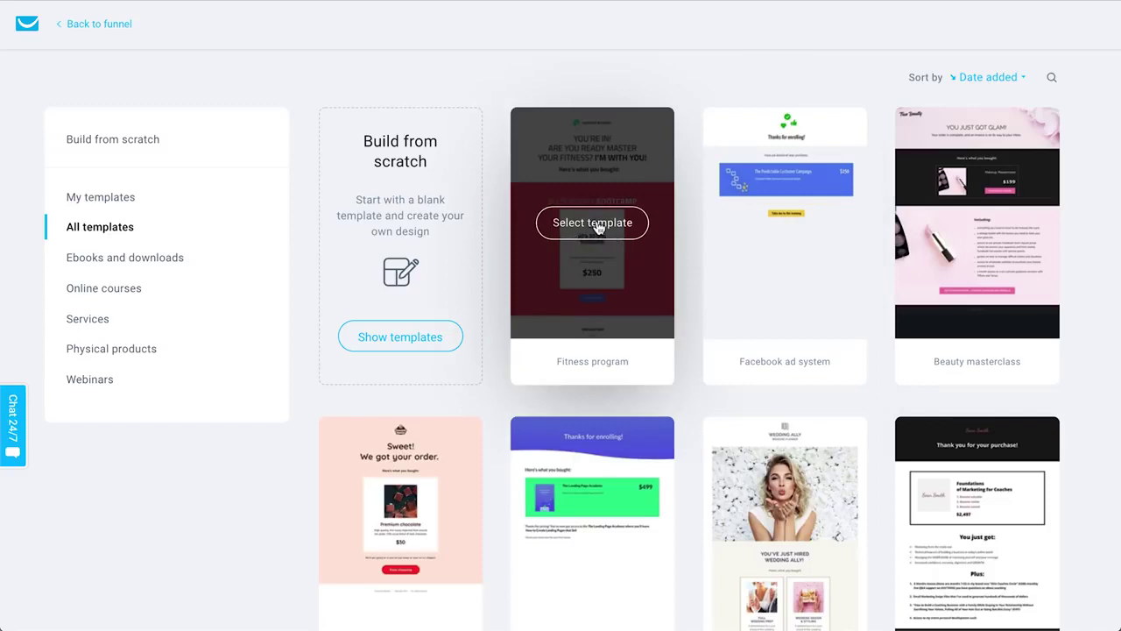
pyautogui.click(592, 225)
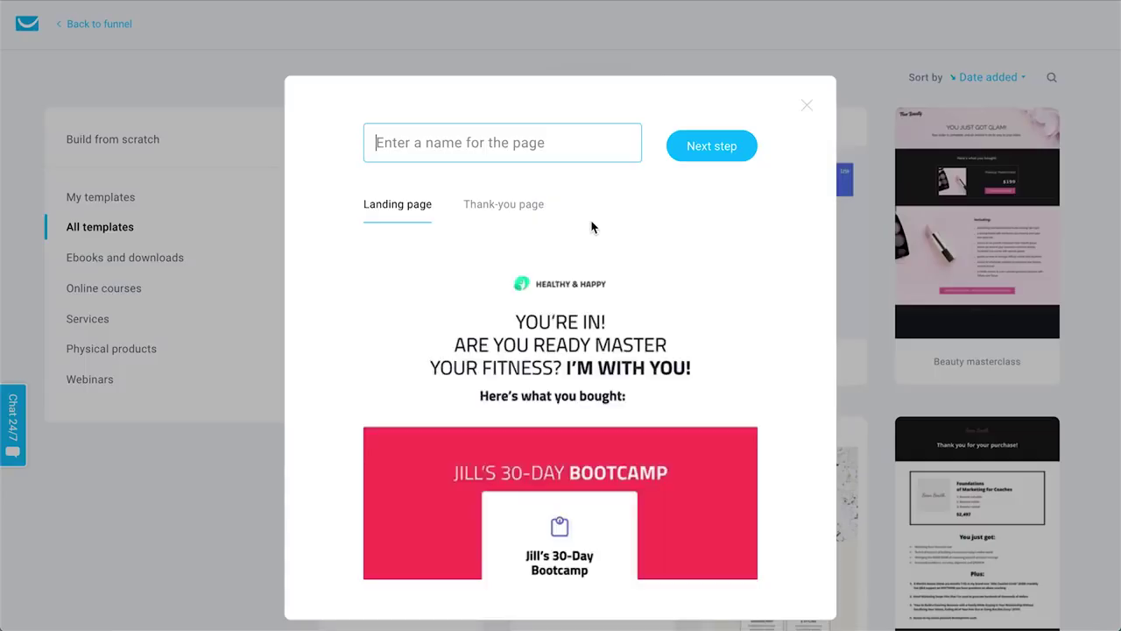
pyautogui.write('Thanks for the purchase!')
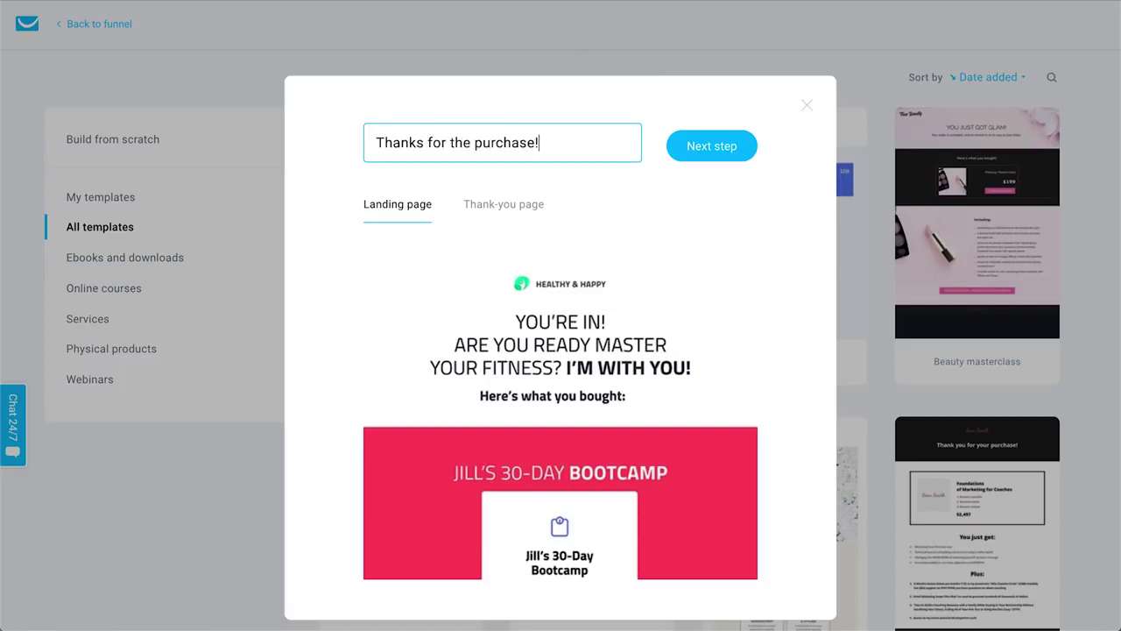
pyautogui.click(730, 147)
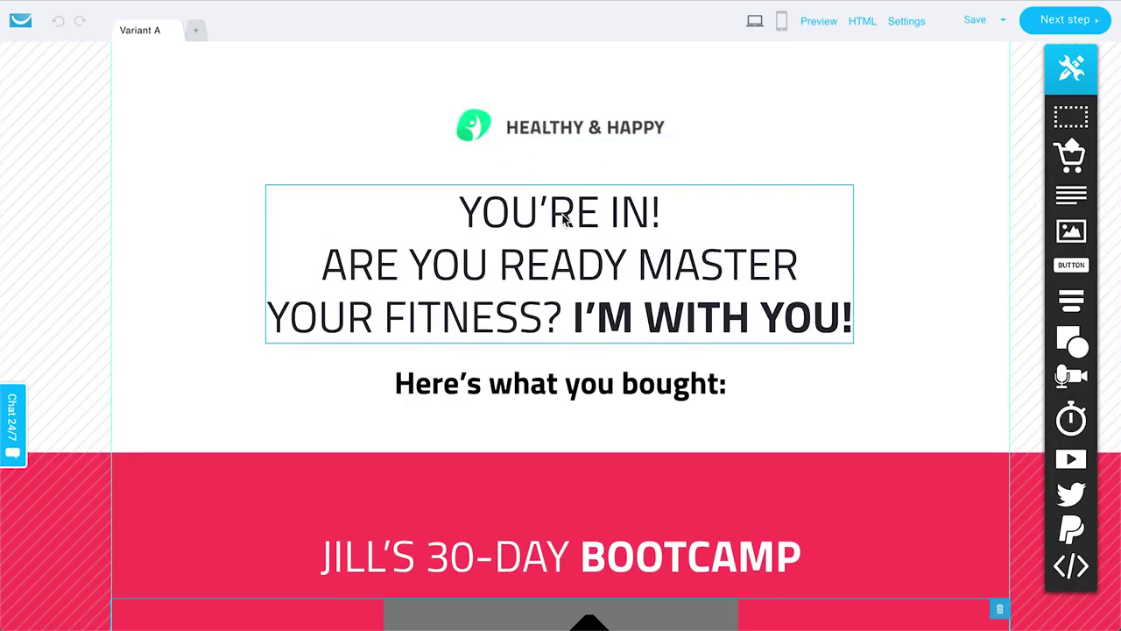
# Examine the confirmation page's headline, purchased-products placeholder, "You just got" section and call-to-action button.
pyautogui.scroll(-3, 563, 219)
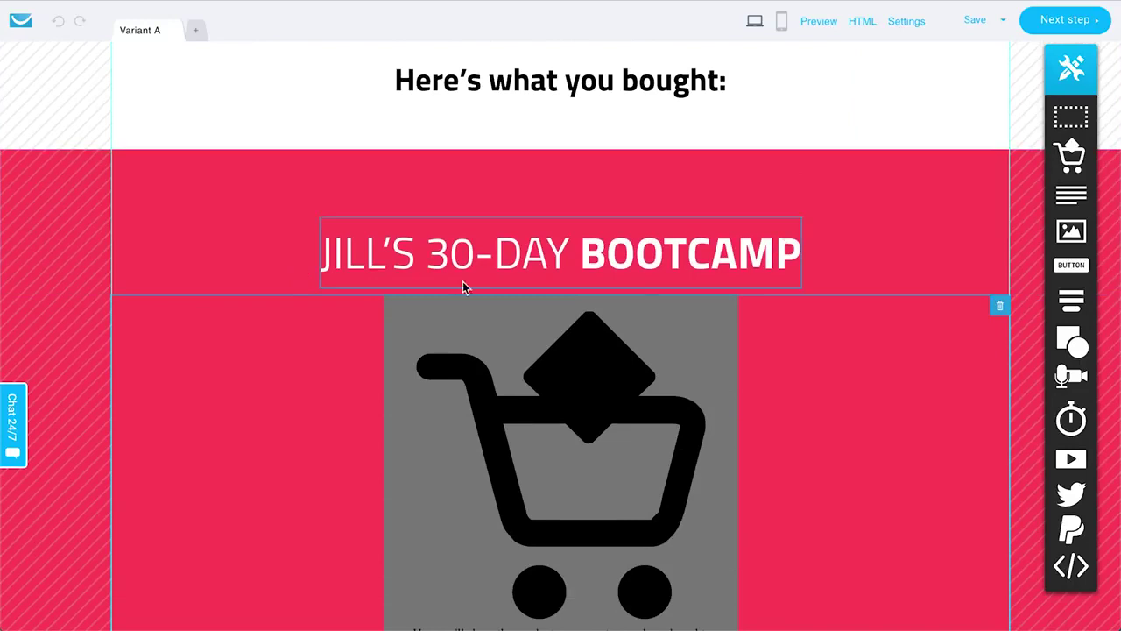
pyautogui.scroll(-2, 736, 258)
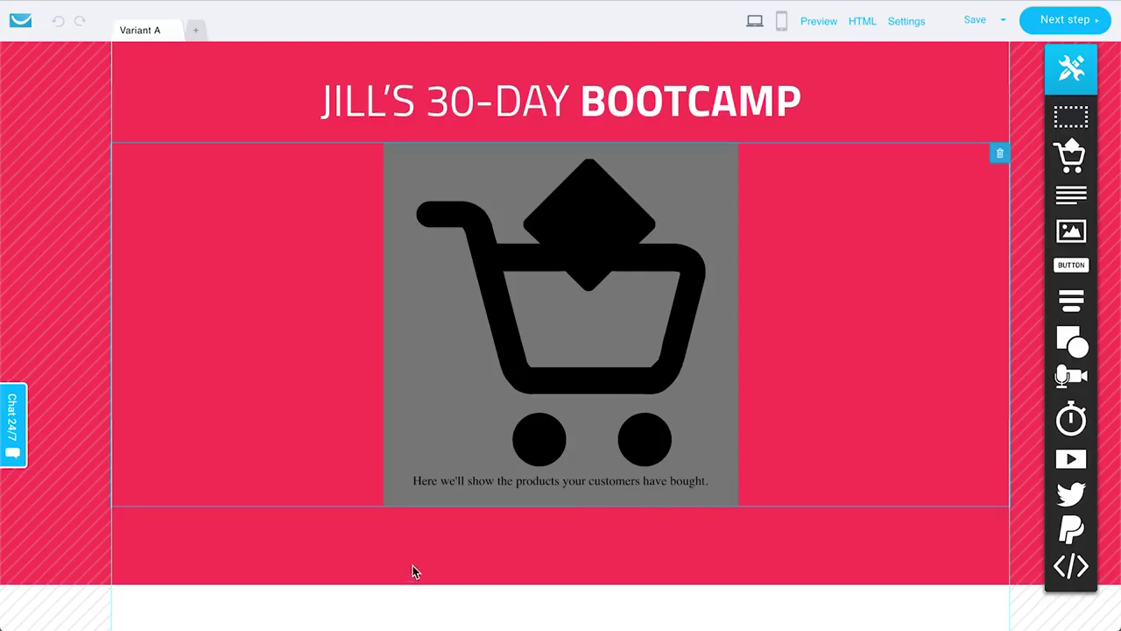
pyautogui.scroll(5, 413, 565)
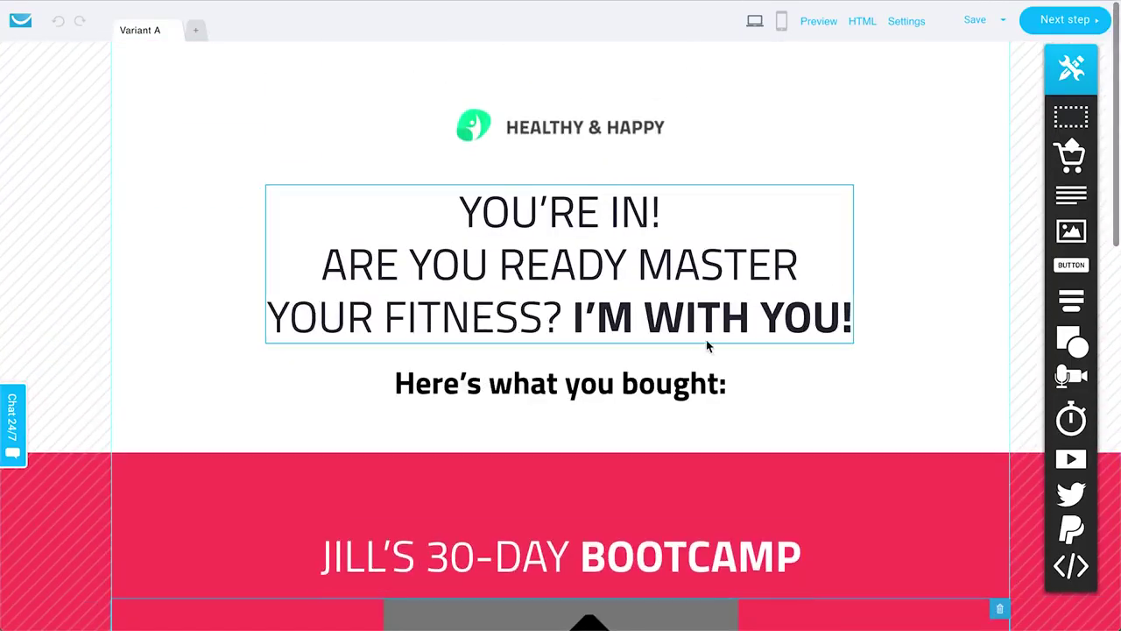
pyautogui.scroll(-8, 703, 246)
pyautogui.scroll(-3, 703, 246)
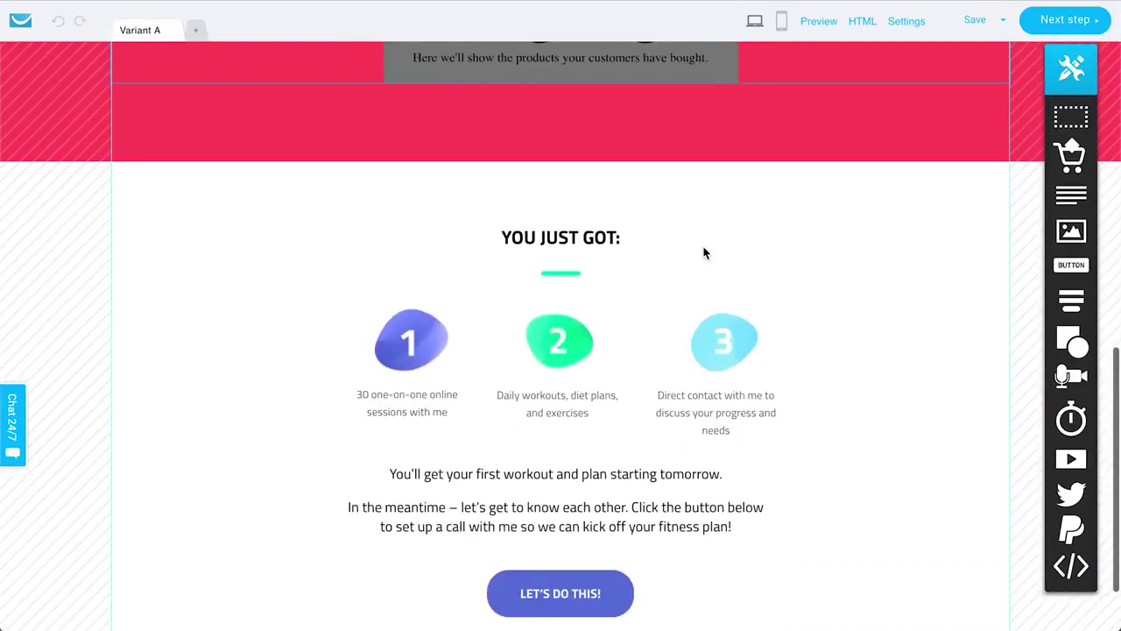
pyautogui.scroll(2, 708, 329)
pyautogui.scroll(-2, 707, 326)
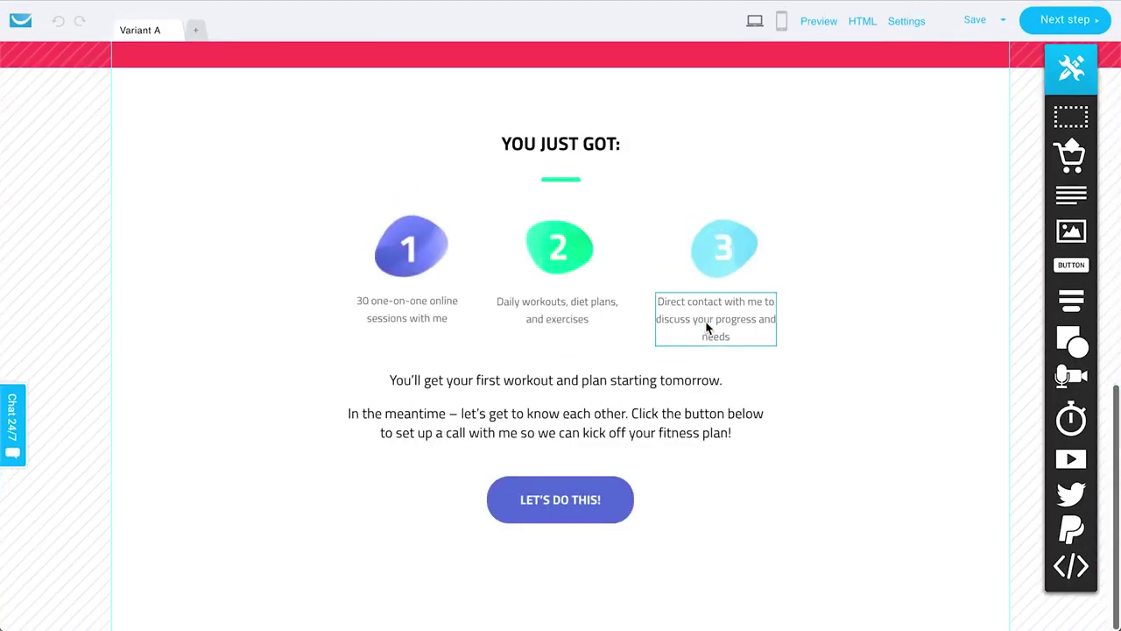
pyautogui.scroll(4, 856, 370)
pyautogui.scroll(6, 856, 369)
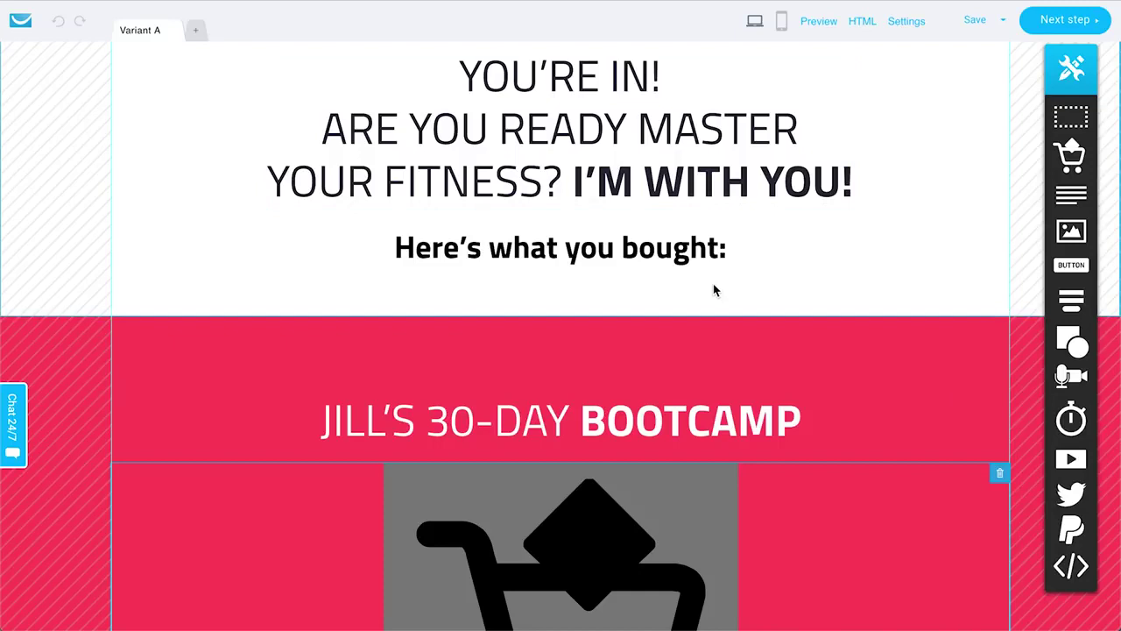
pyautogui.scroll(-8, 713, 290)
pyautogui.scroll(3, 712, 290)
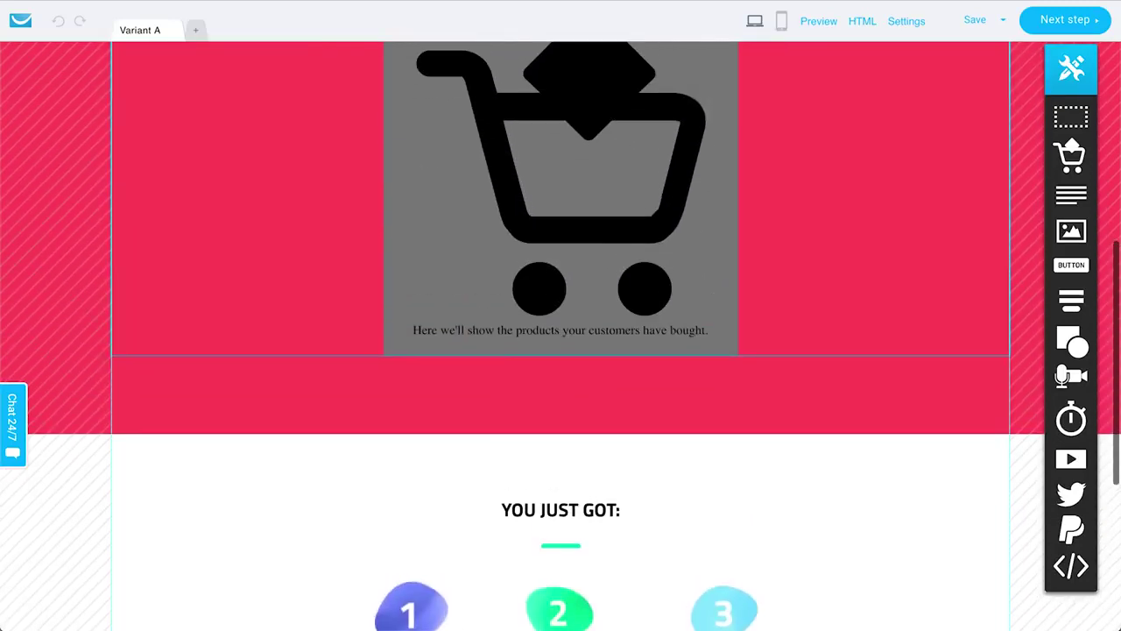
pyautogui.scroll(3, 844, 143)
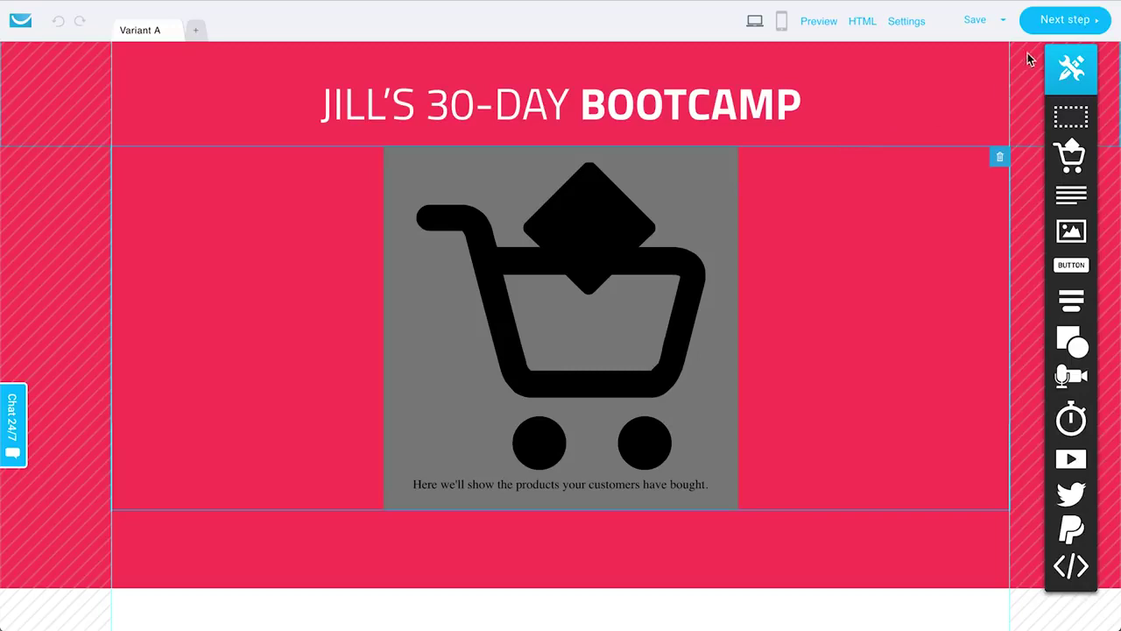
# Proceed to the confirmation page settings, publish the page with its default settings, and dismiss the Social Ads Creator offer.
pyautogui.click(1070, 21)
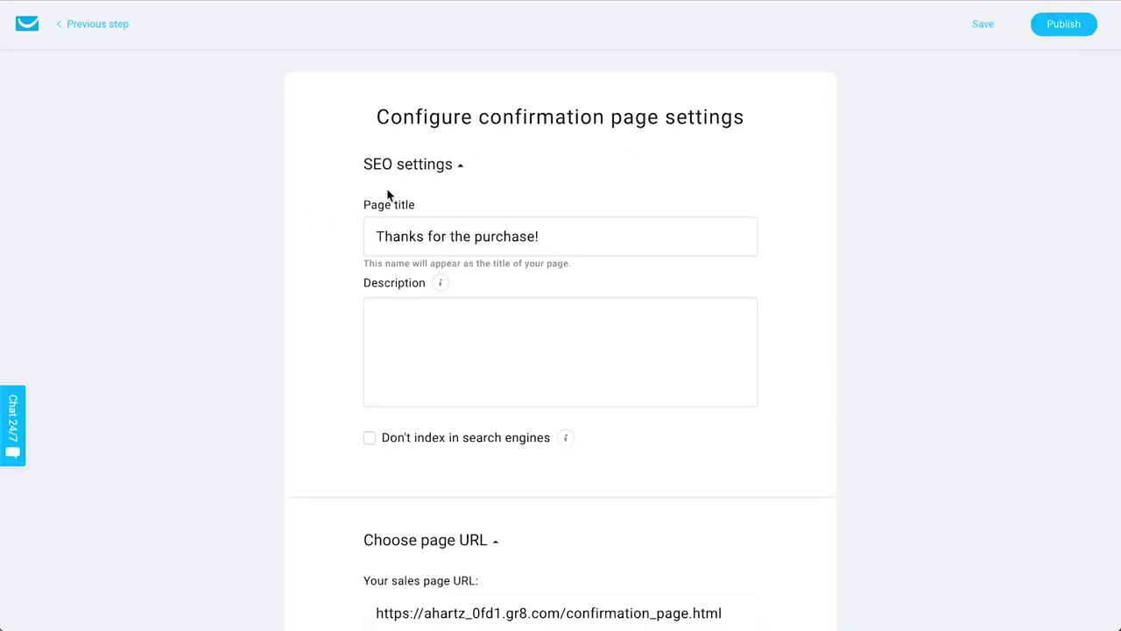
pyautogui.scroll(-4, 575, 343)
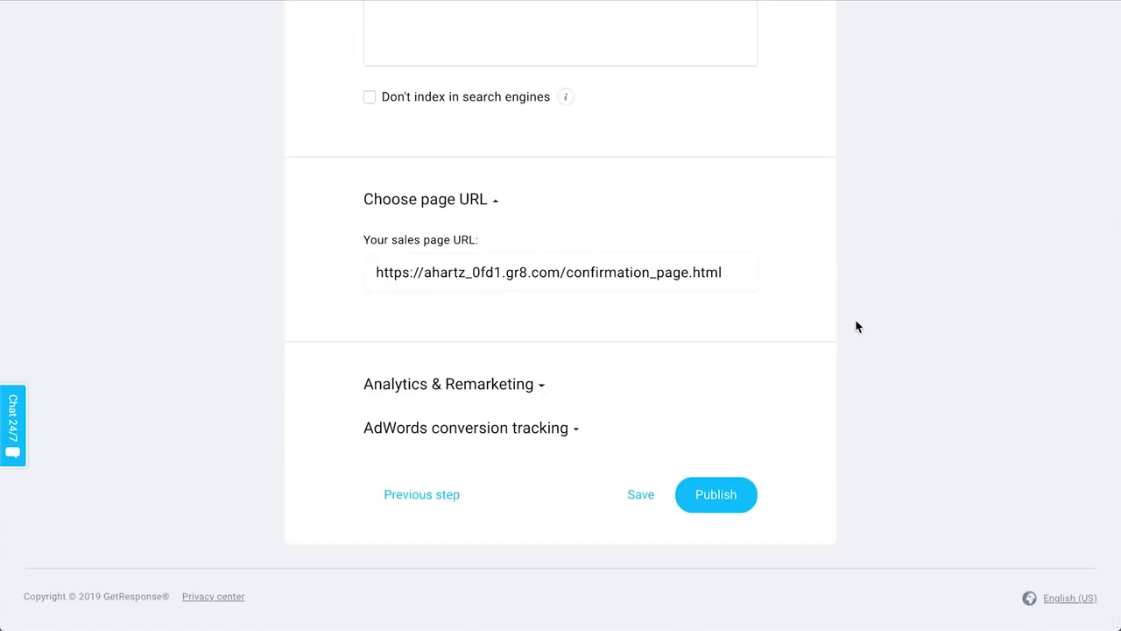
pyautogui.click(728, 499)
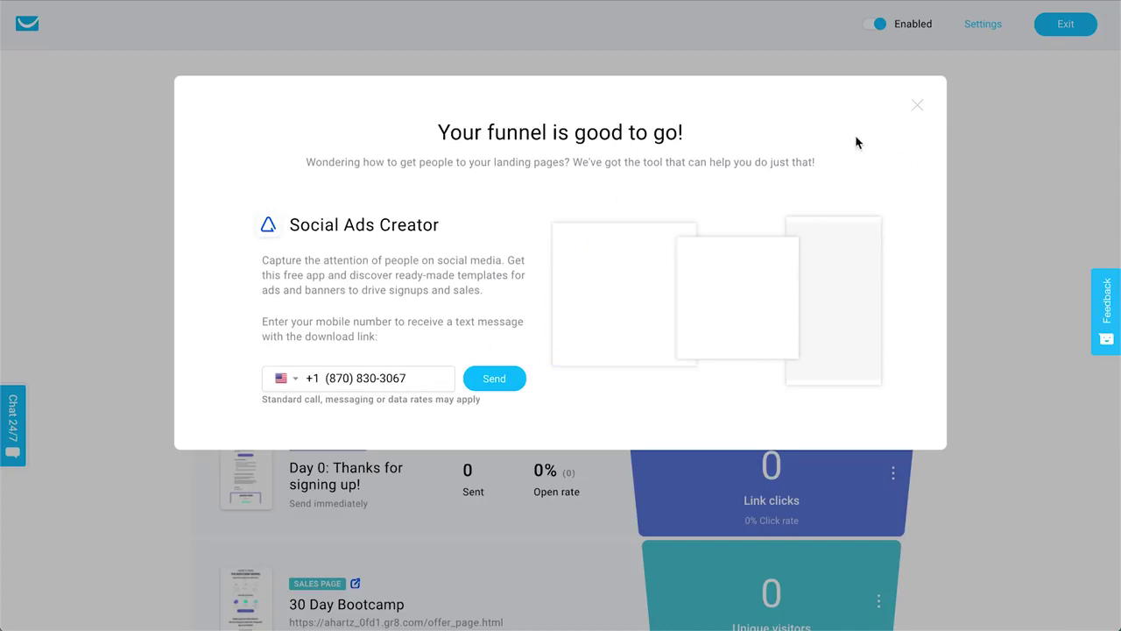
pyautogui.click(916, 107)
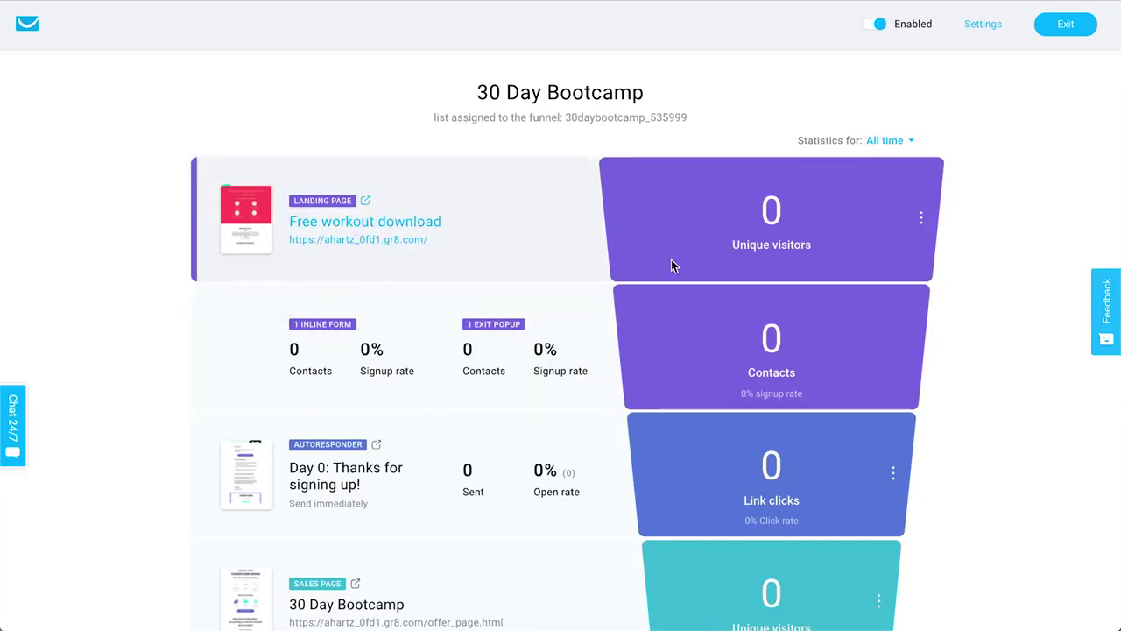
# Examine the completed 30 Day Bootcamp funnel from landing page to results, including the confirmation stage's page and email editing options.
pyautogui.scroll(-3, 671, 259)
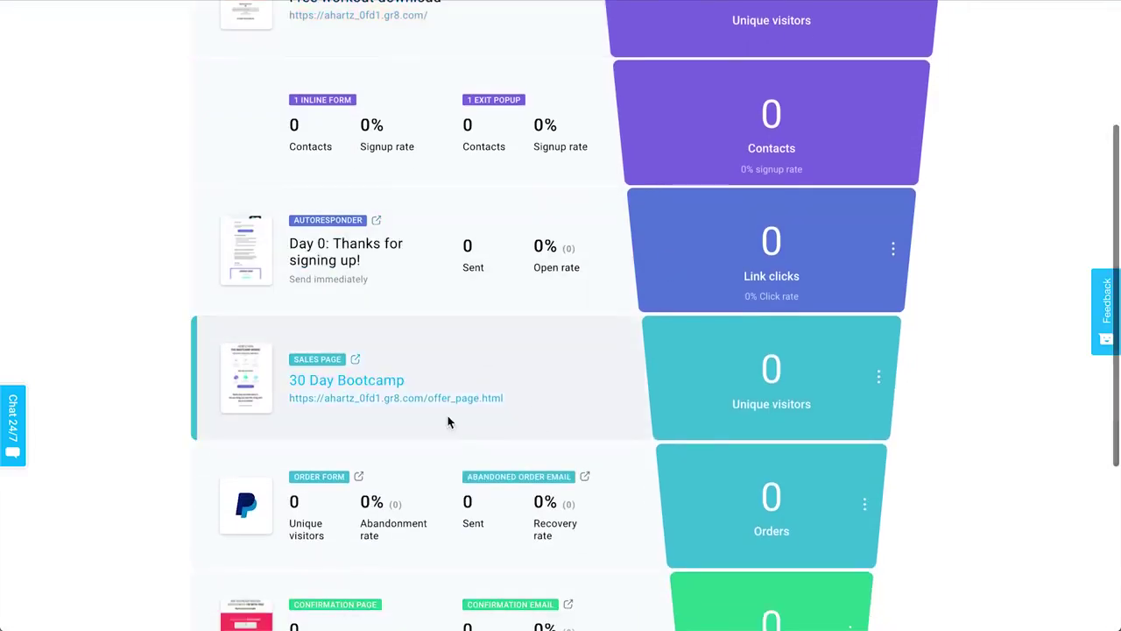
pyautogui.scroll(3, 1008, 391)
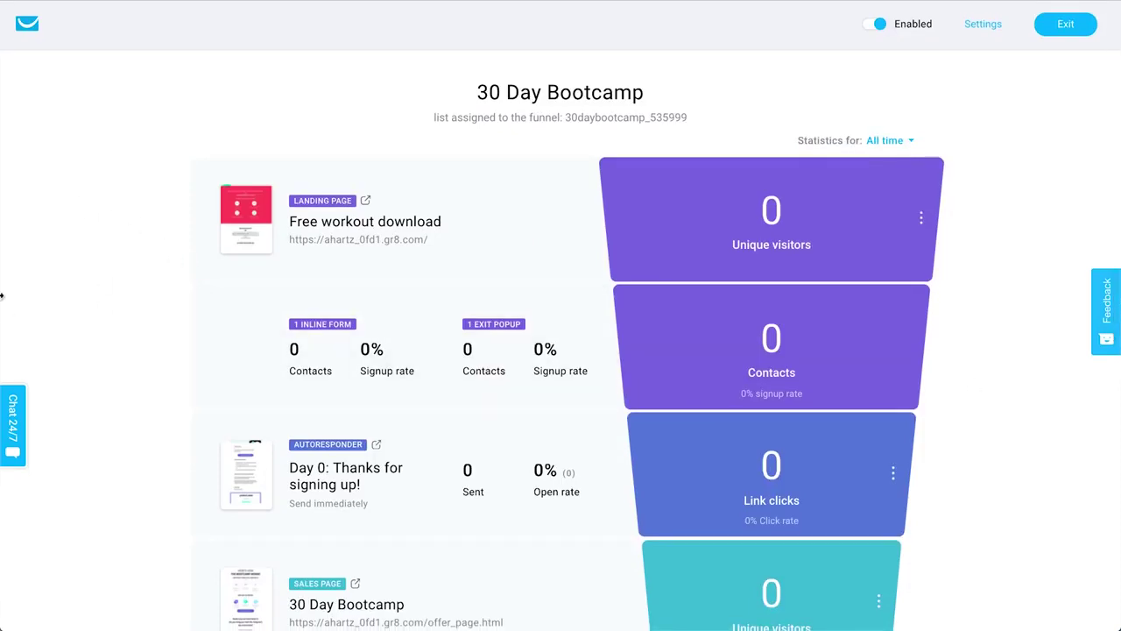
pyautogui.scroll(-1, 158, 415)
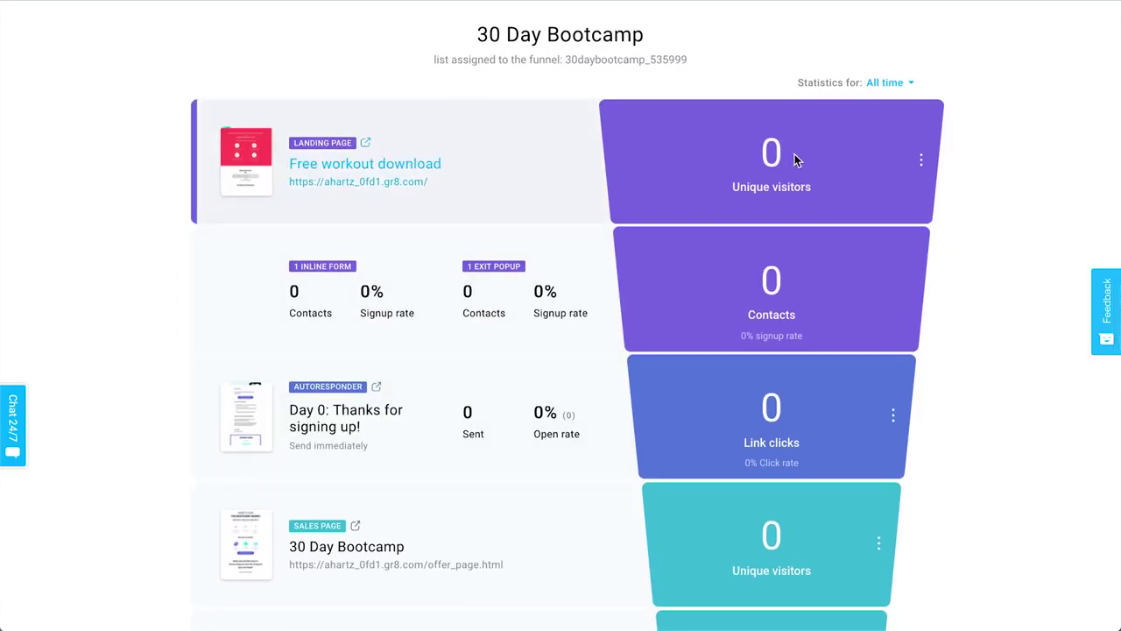
pyautogui.scroll(-5, 1057, 304)
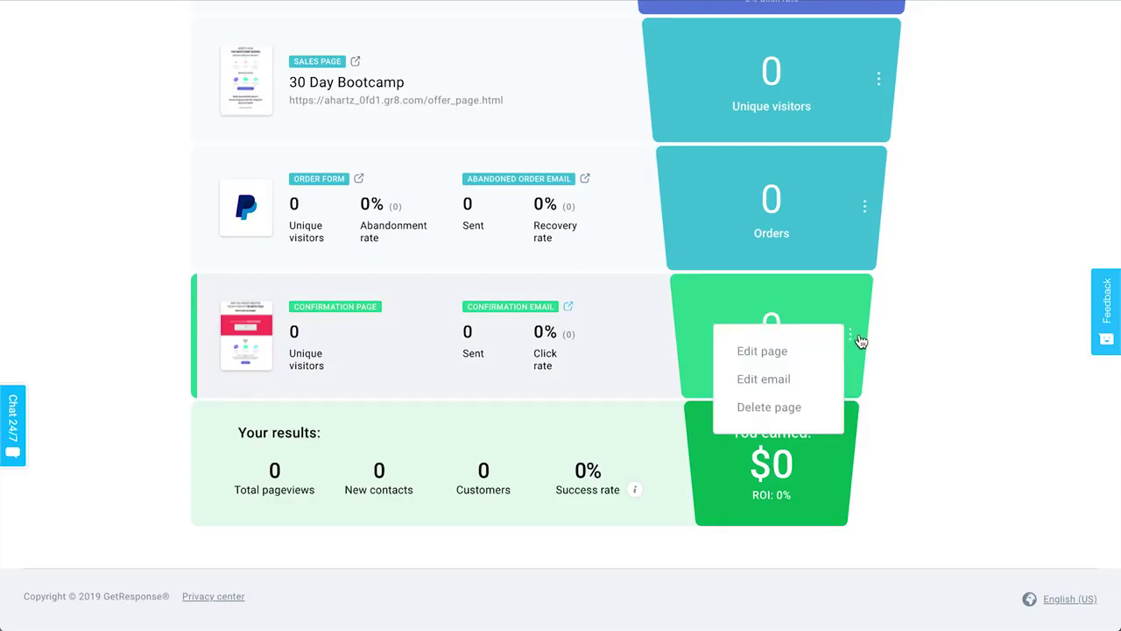
pyautogui.moveTo(850, 334)
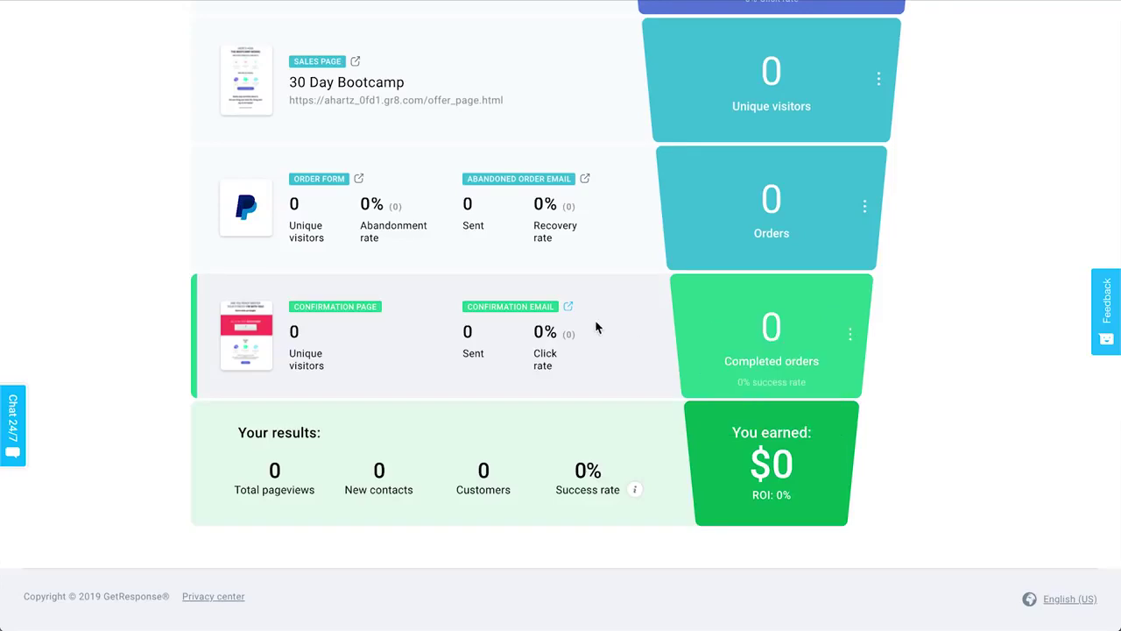
pyautogui.scroll(6, 942, 426)
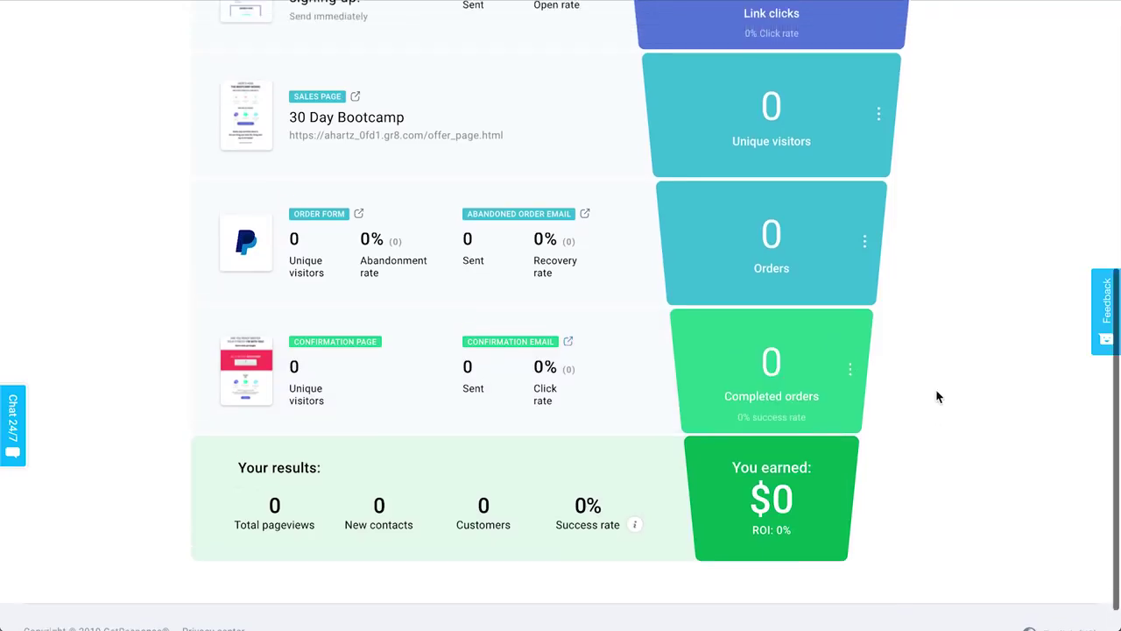